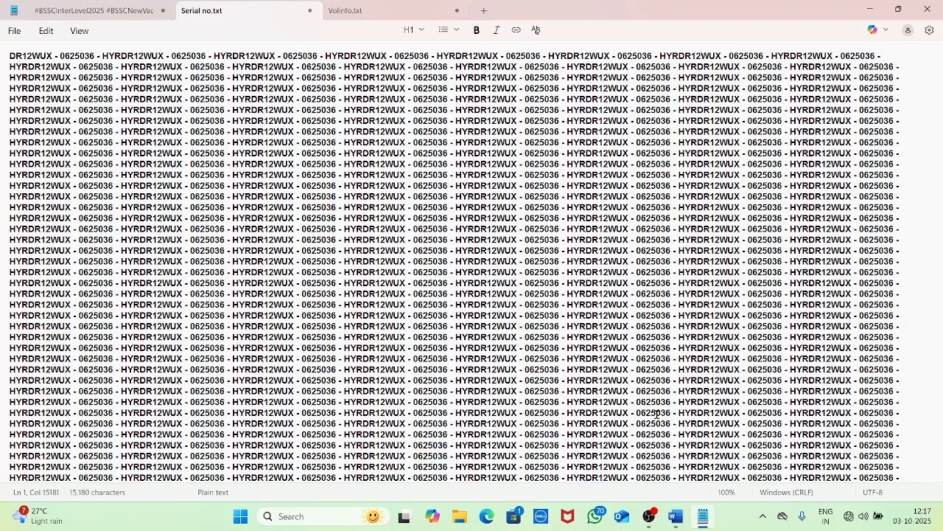
Select all the repeated serial text in Serial no.txt and delete it
key("ctrl+a")
key("BackSpace")
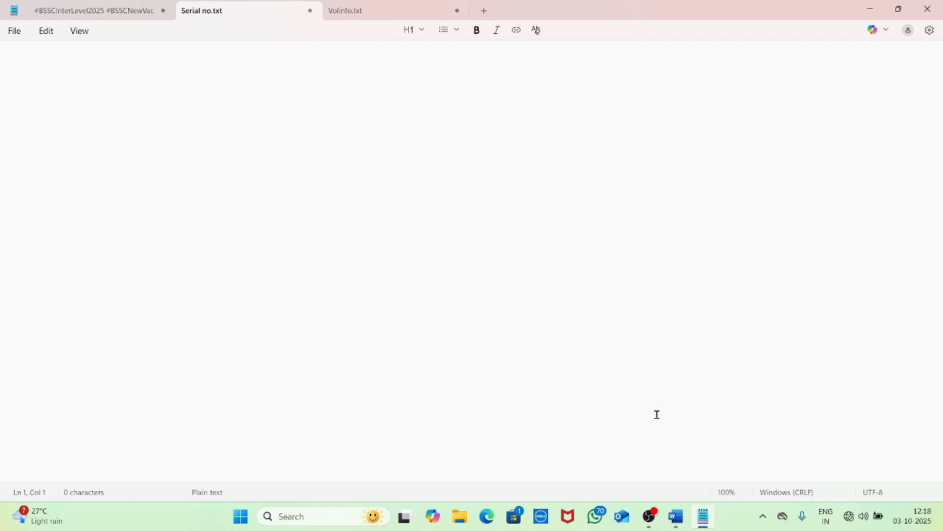
type("notepad is a ty")
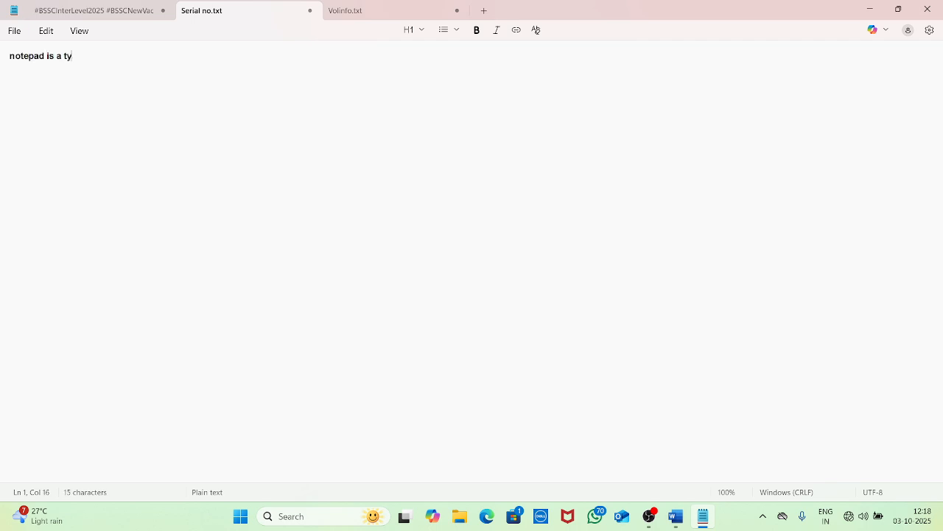
type("ping program")
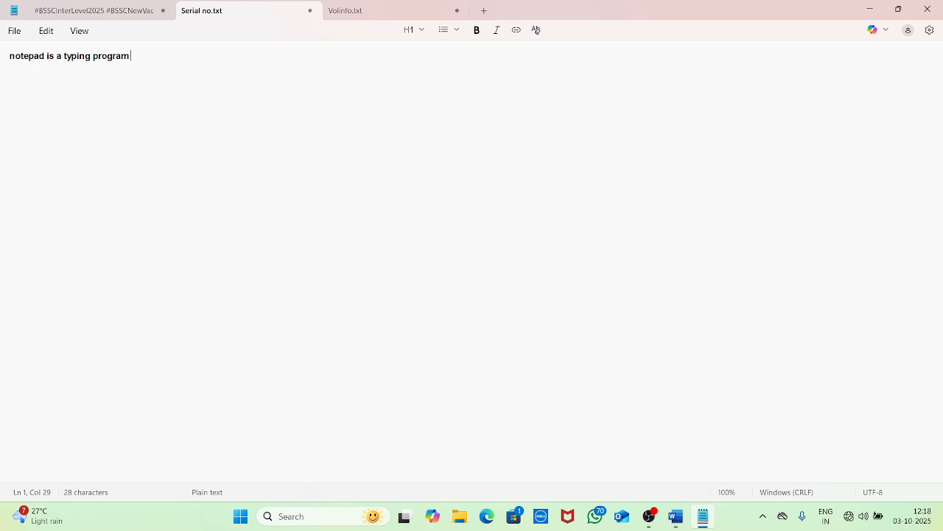
key("ctrl+a")
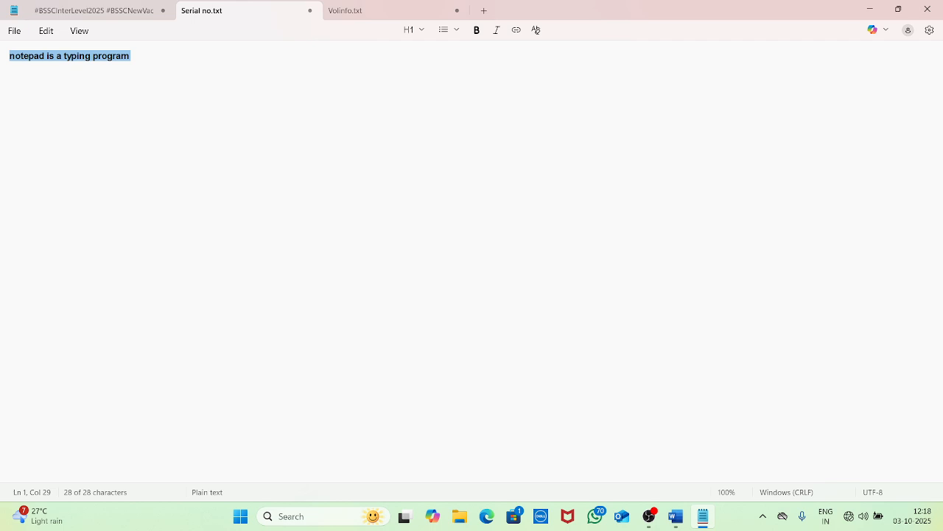
key("BackSpace")
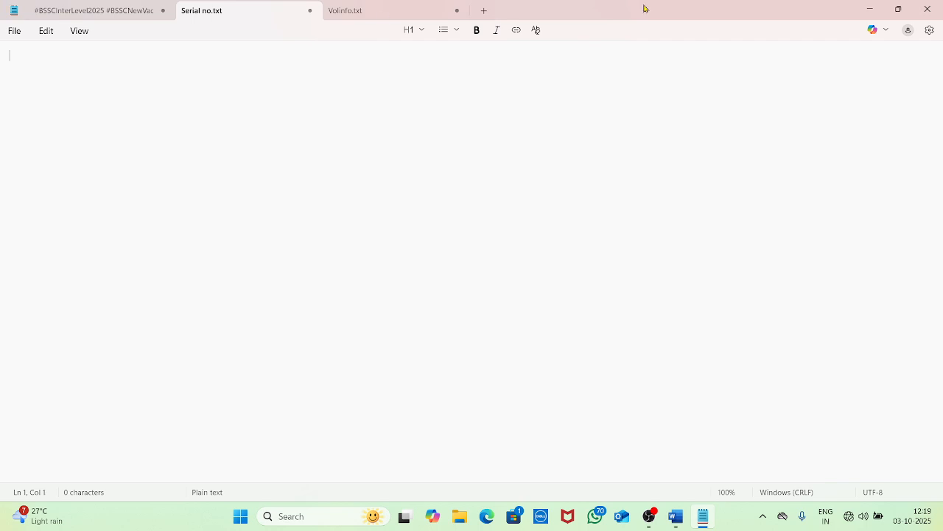
Cycle through the hashtag, Serial no.txt and Volinfo.txt tabs, then minimize Notepad, the recorder and Word
left_click(93, 10)
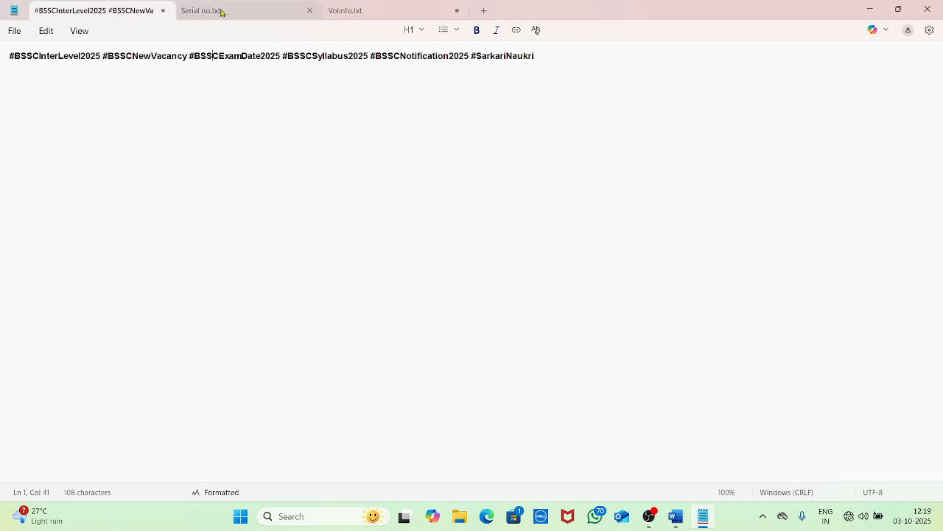
left_click(221, 12)
left_click(435, 10)
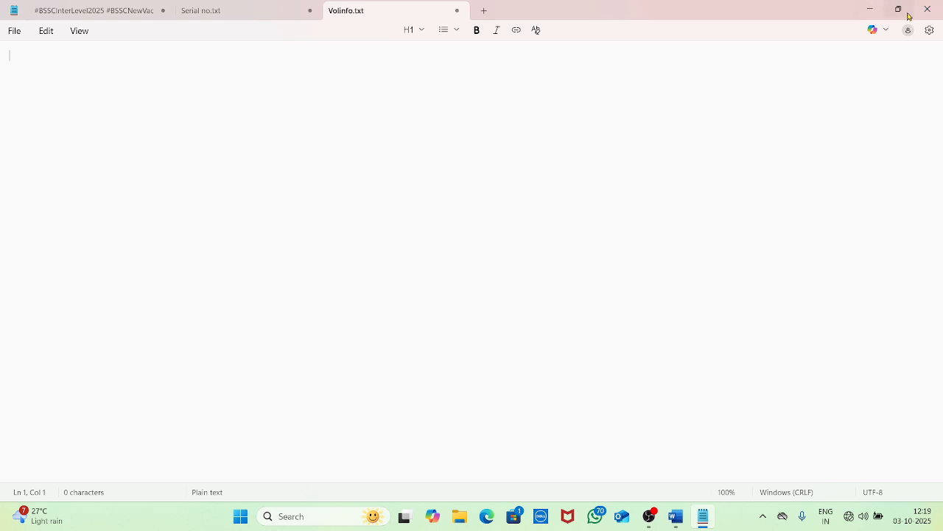
left_click(868, 8)
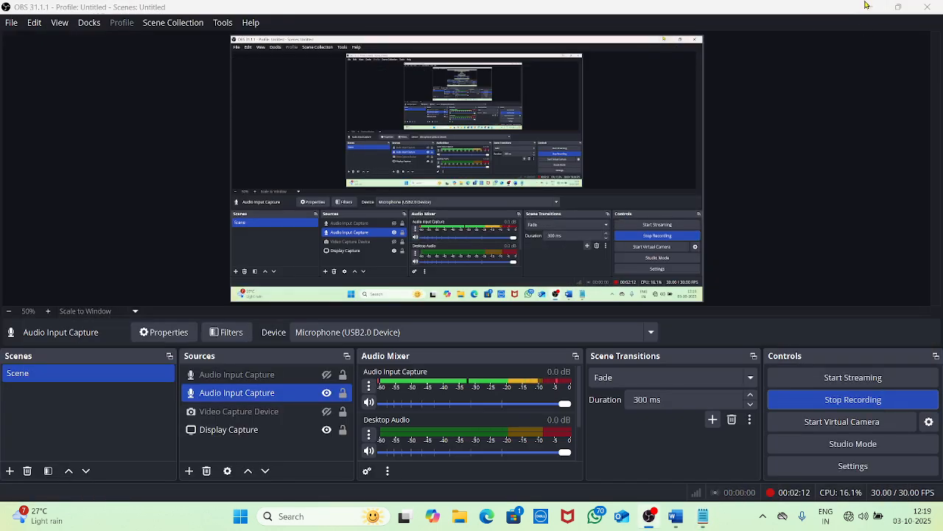
left_click(870, 7)
left_click(870, 13)
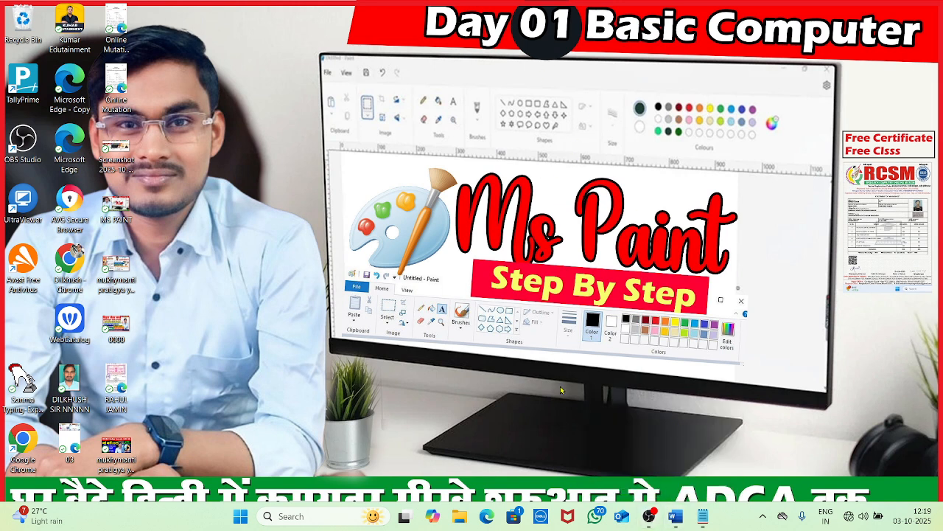
Restore Notepad from the taskbar, toggle it between restored and maximized, then close it
left_click(702, 516)
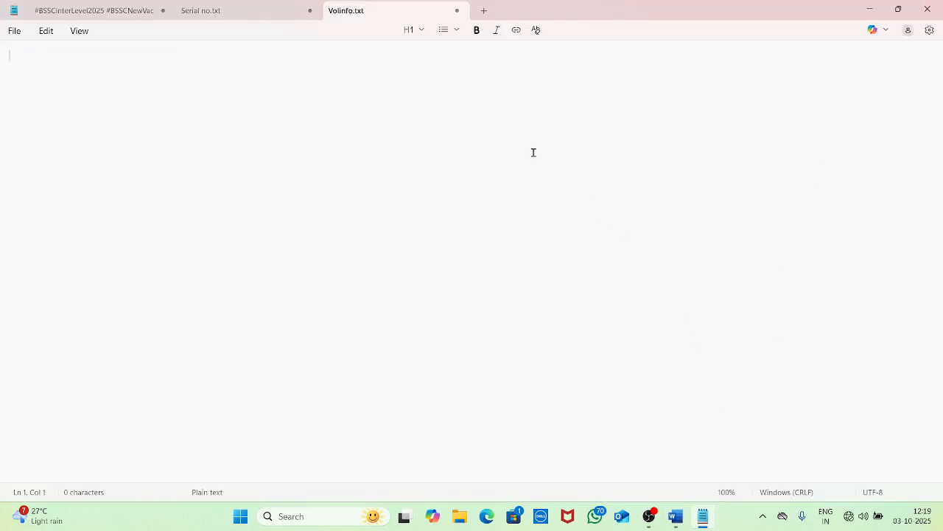
left_click(897, 8)
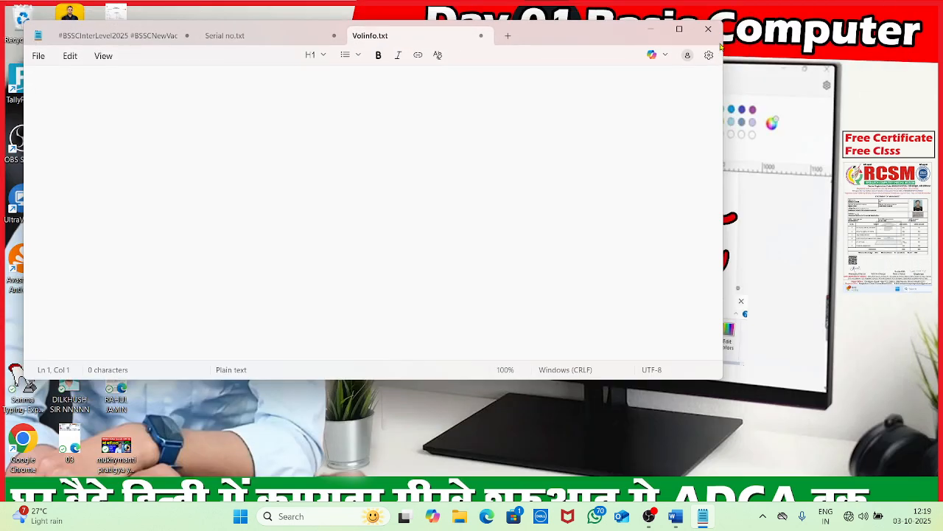
left_click(676, 33)
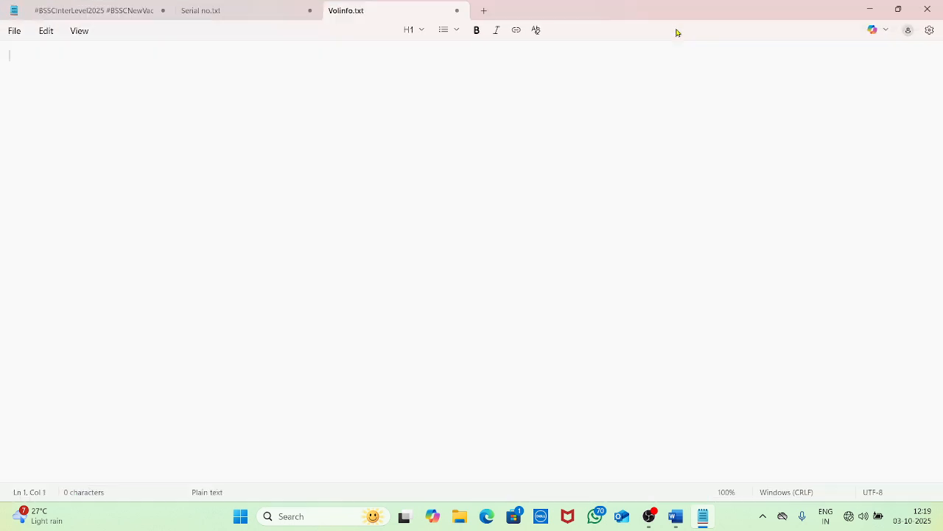
left_click(927, 9)
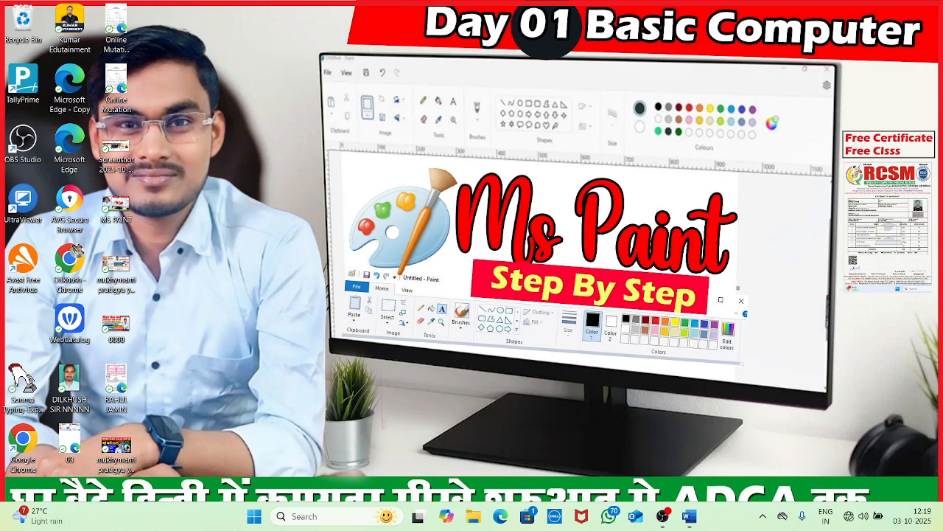
Relaunch Notepad from the Run prompt and maximize its window
key("super+r")
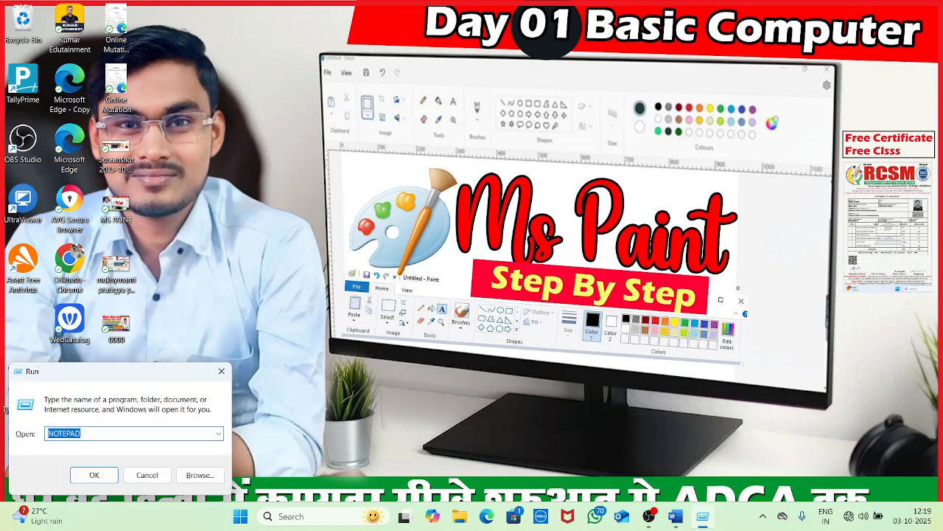
key("Return")
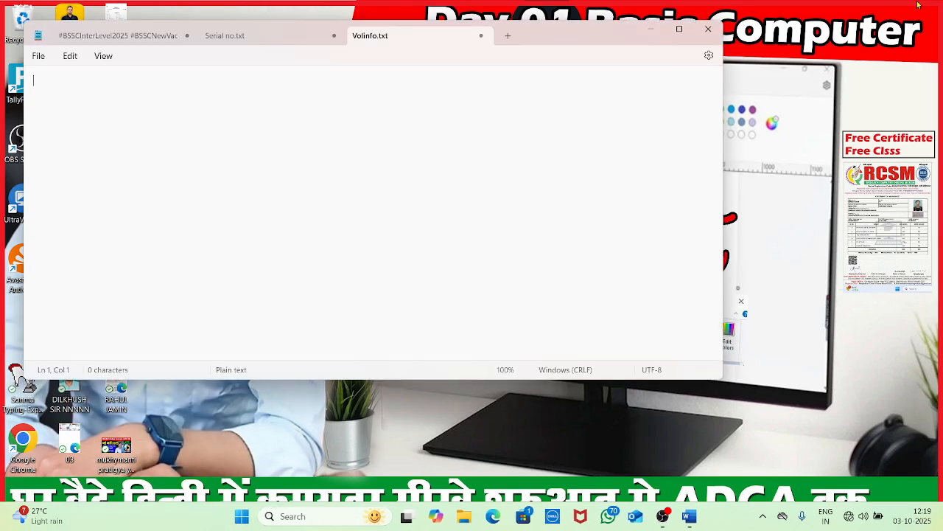
left_click(679, 28)
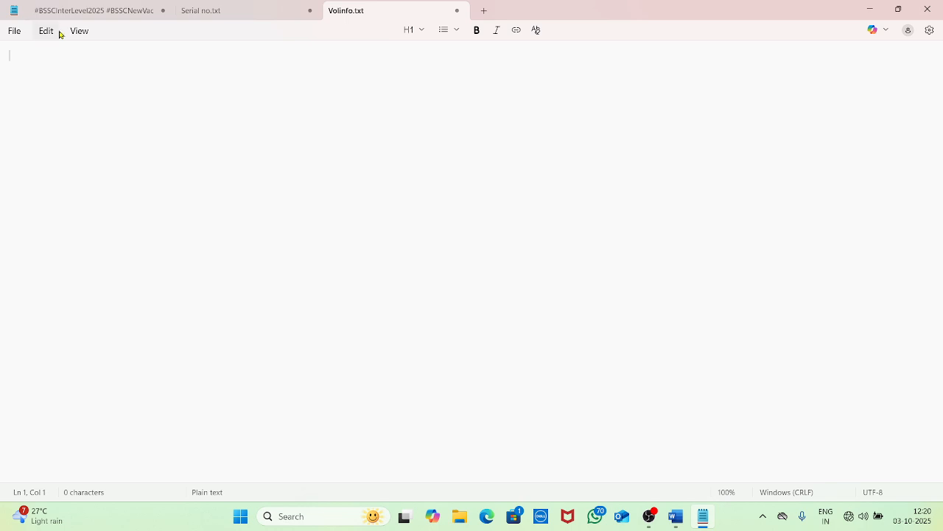
left_click(14, 37)
left_click(13, 36)
left_click(15, 34)
mouse_move(80, 33)
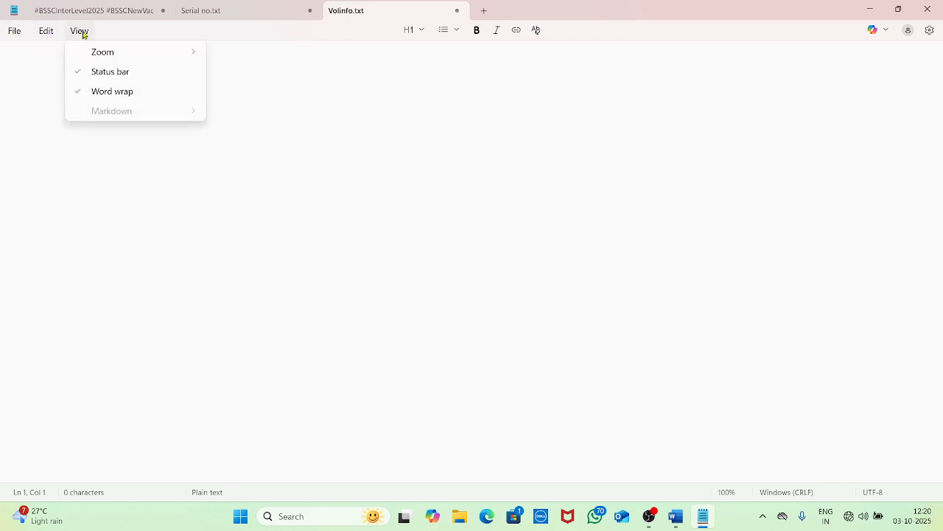
mouse_move(17, 34)
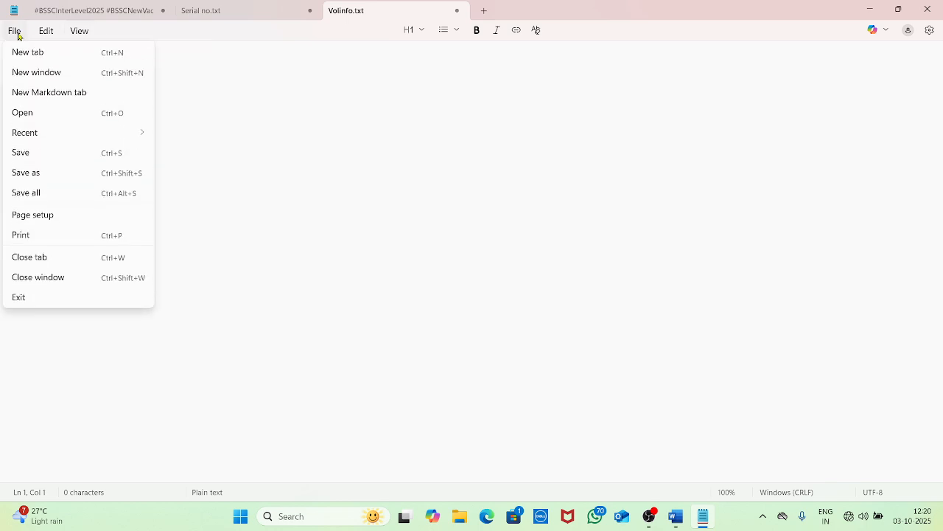
left_click(322, 170)
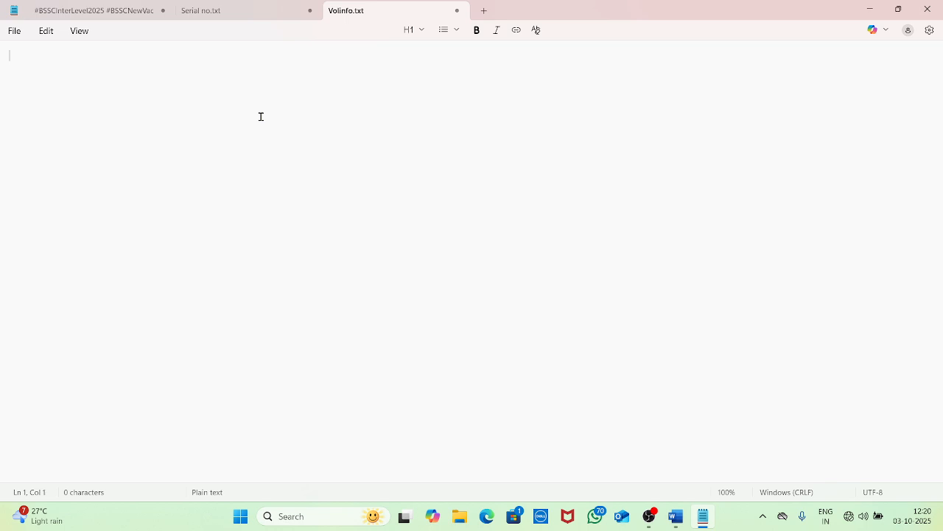
key("F5")
key("F5")
key("F5")
key("F5")
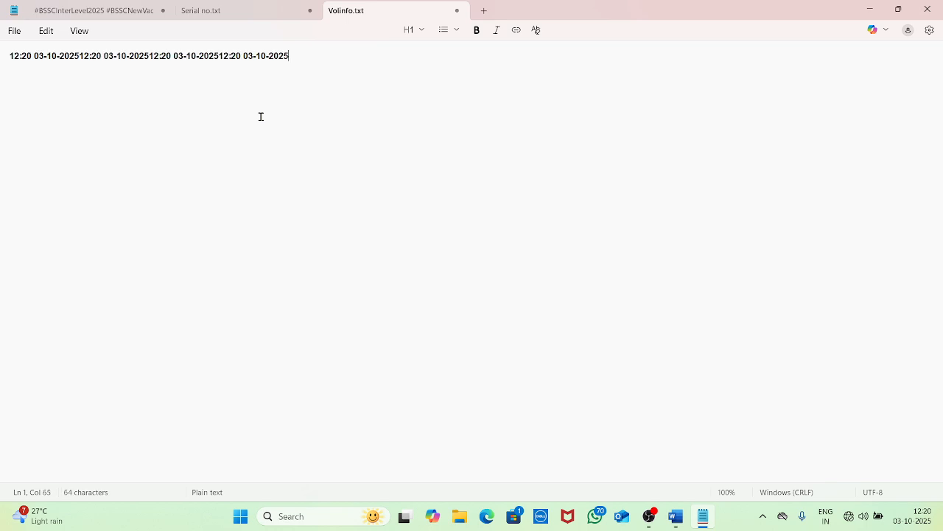
key("ctrl+a")
left_click(238, 132)
key("F5")
key("F5")
key("F5")
key("F5")
key("F5")
key("F5")
key("F5")
key("F5")
key("F5")
key("F5")
key("F5")
key("F5")
key("F5")
key("F5")
key("F5")
key("F5")
key("F5")
key("F5")
key("F5")
key("F5")
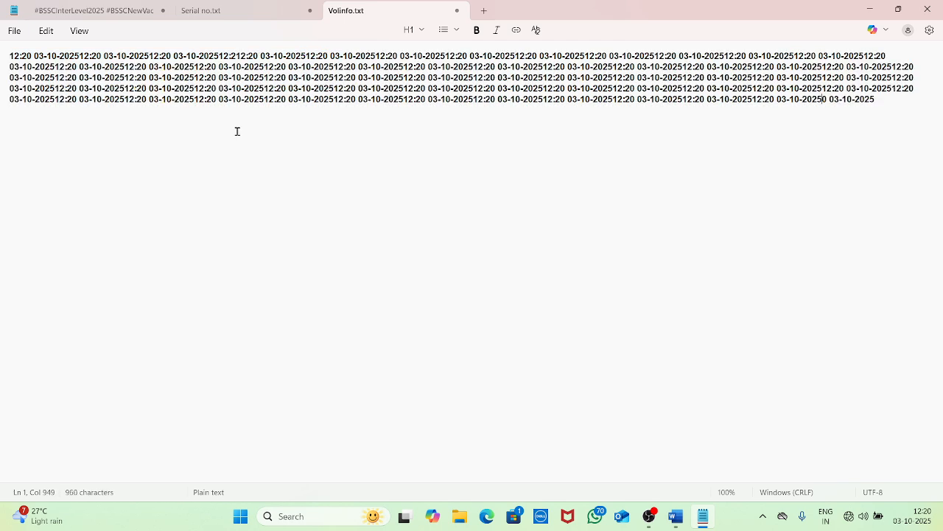
key("F5")
key("F5")
key("F5")
key("F5")
key("F5")
key("F5")
key("F5")
key("F5")
key("F5")
key("F5")
key("F5")
key("F5")
key("F5")
key("F5")
key("F5")
key("F5")
key("F5")
key("F5")
key("F5")
key("F5")
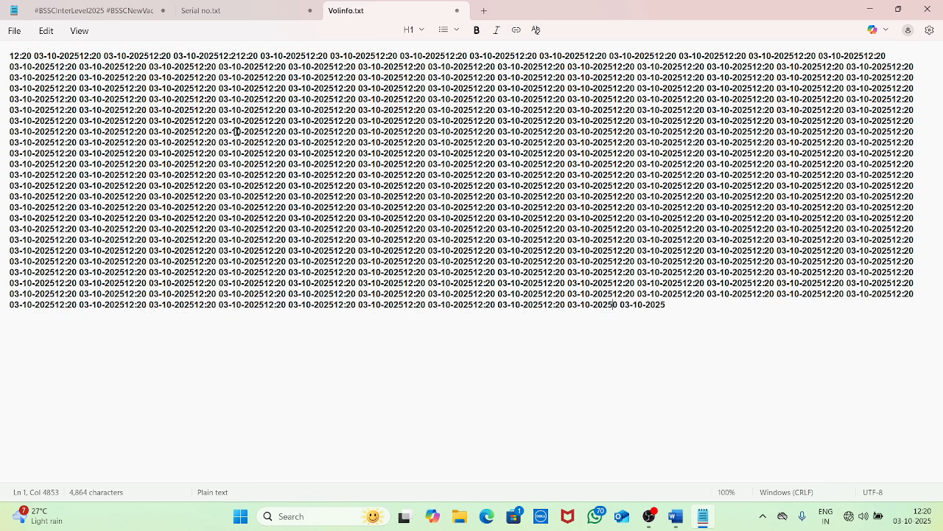
key("F5")
key("F5")
key("F5")
key("F5")
key("F5")
key("F5")
key("F5")
key("F5")
key("F5")
key("F5")
key("F5")
key("F5")
key("F5")
key("F5")
key("F5")
key("F5")
key("F5")
key("F5")
key("F5")
key("F5")
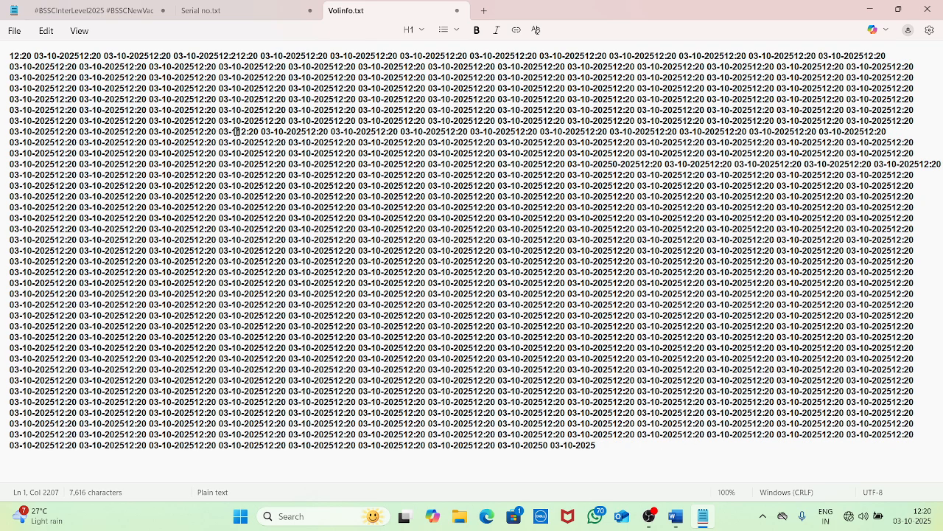
left_click(17, 33)
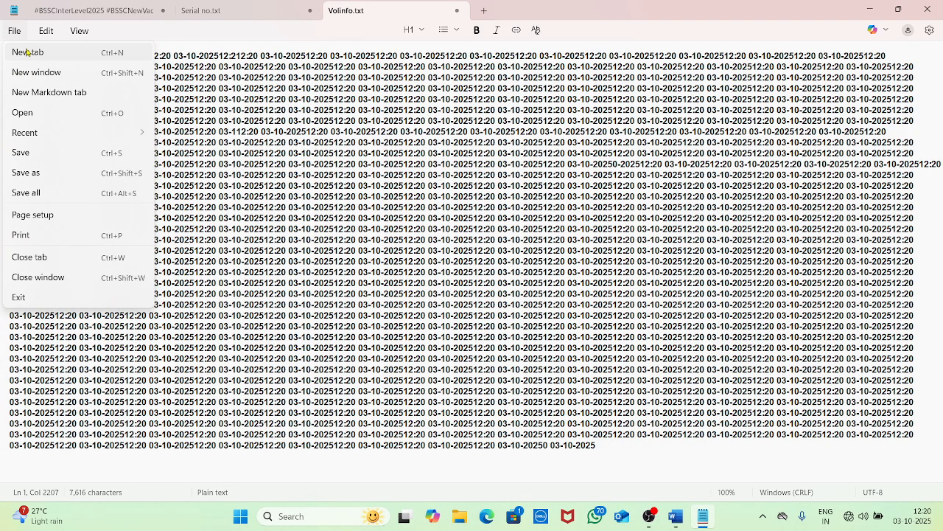
Create an empty Untitled tab with File > New tab, then look over the View options
left_click(27, 52)
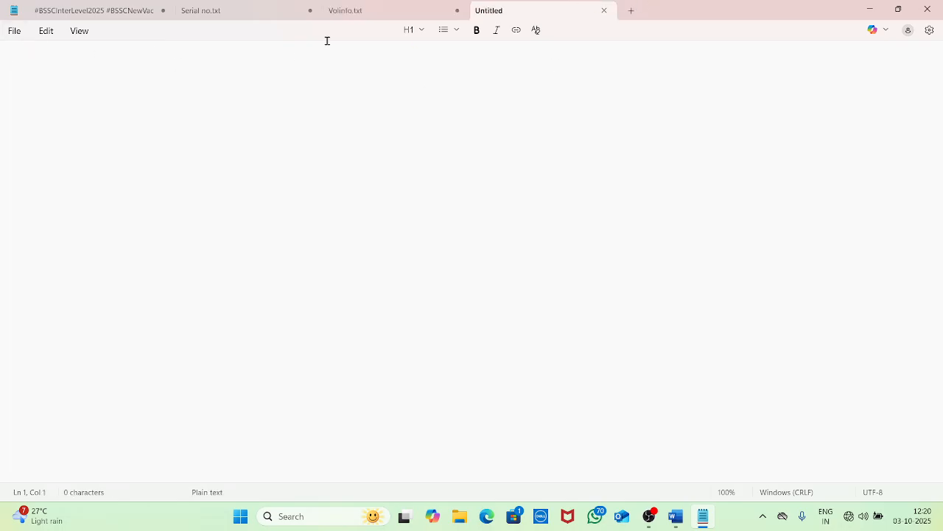
left_click(15, 31)
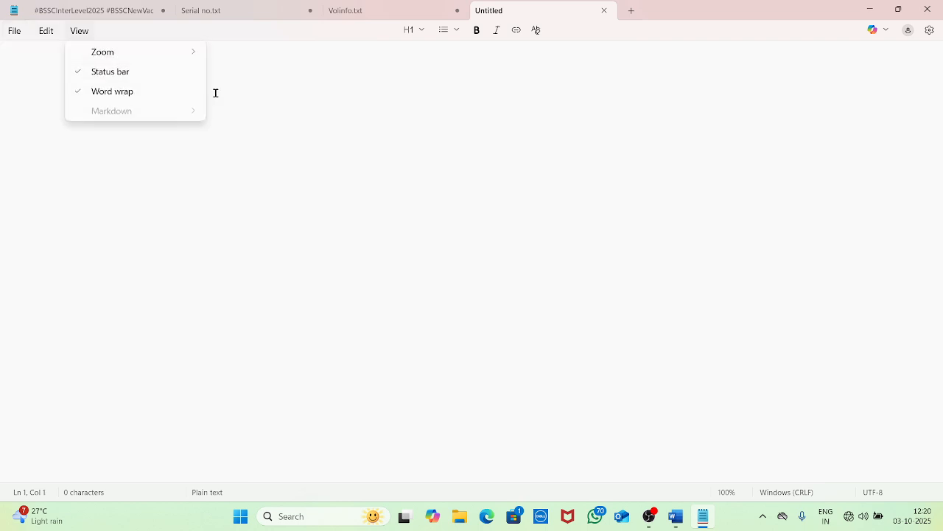
left_click(302, 135)
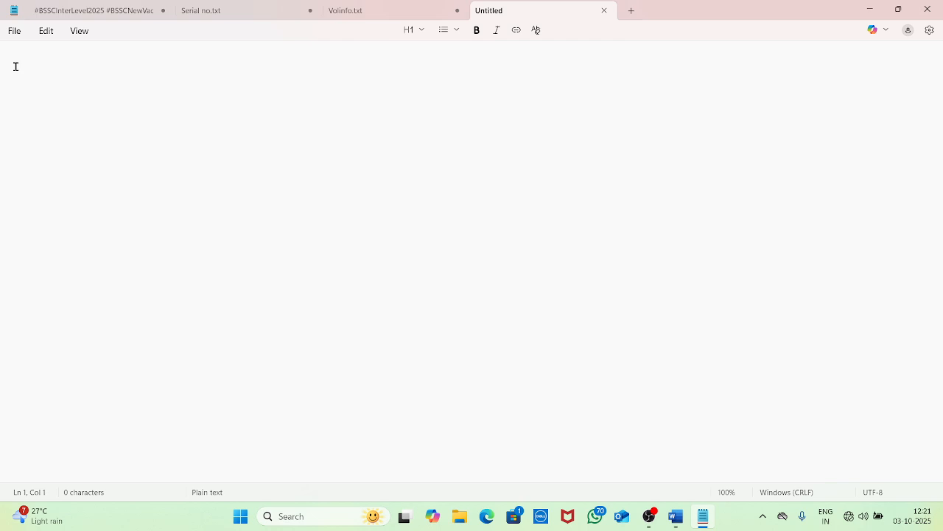
left_click(19, 35)
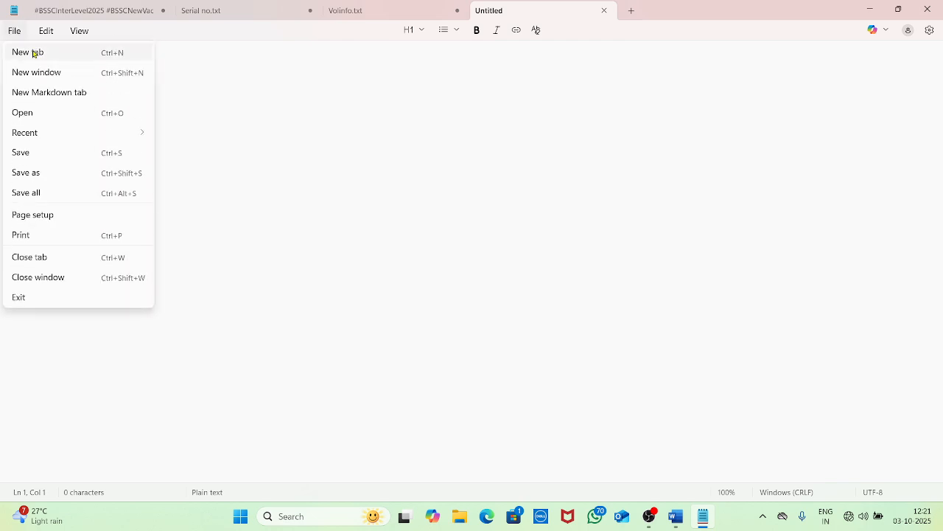
Cycle through the hashtag, Serial no.txt and Volinfo.txt tabs, ending on the empty Untitled tab
left_click(669, 151)
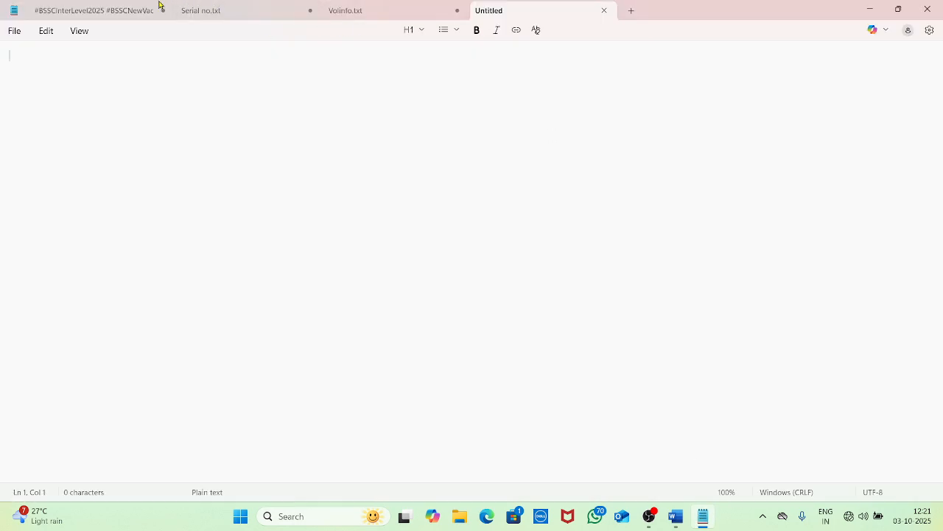
left_click(105, 14)
left_click(243, 10)
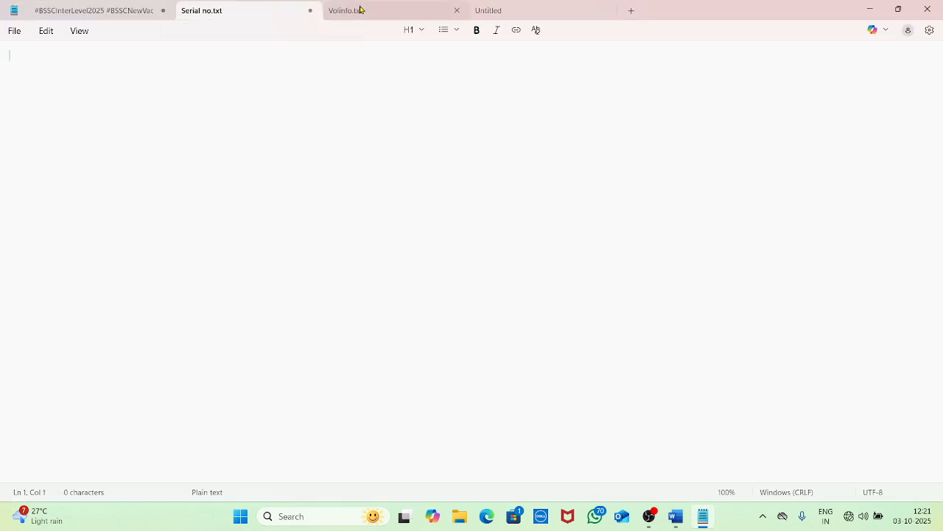
left_click(360, 10)
left_click(482, 10)
Open a new Notepad window, maximize it, and bring the single-tab window forward
left_click(15, 30)
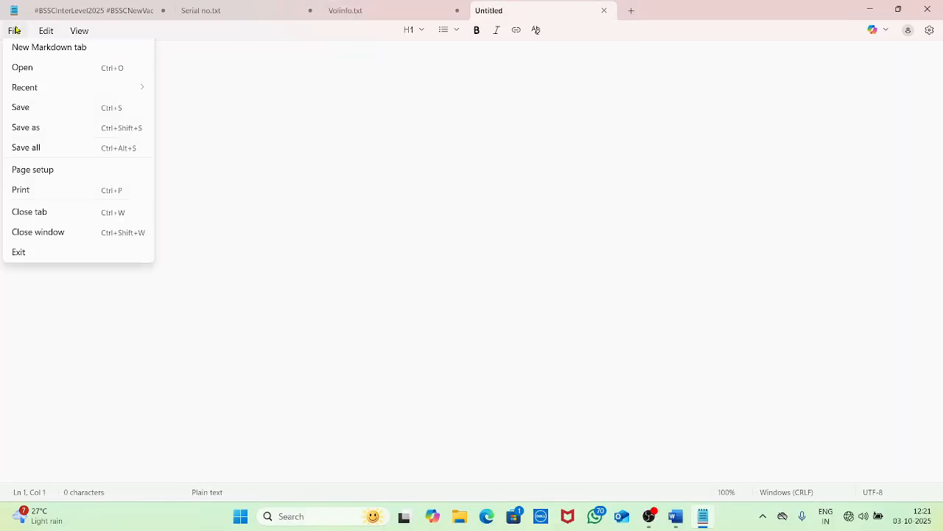
left_click(37, 74)
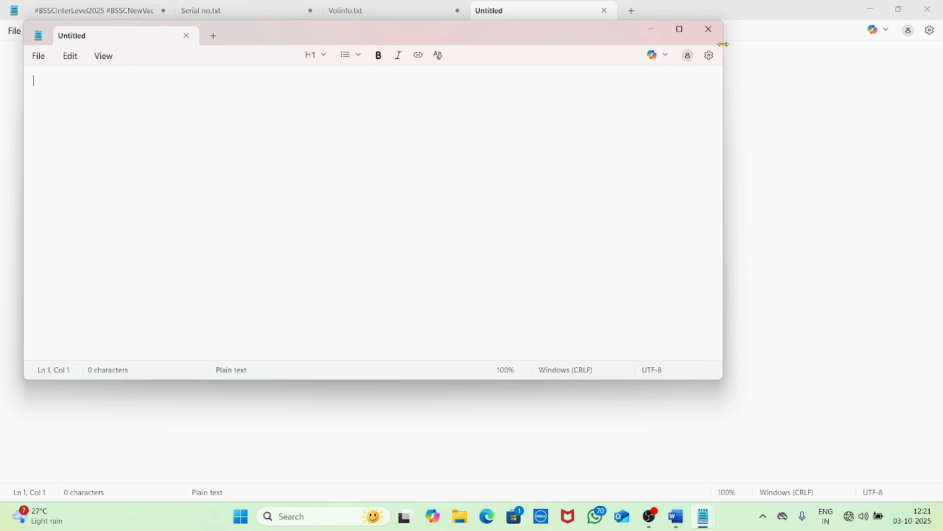
left_click(679, 30)
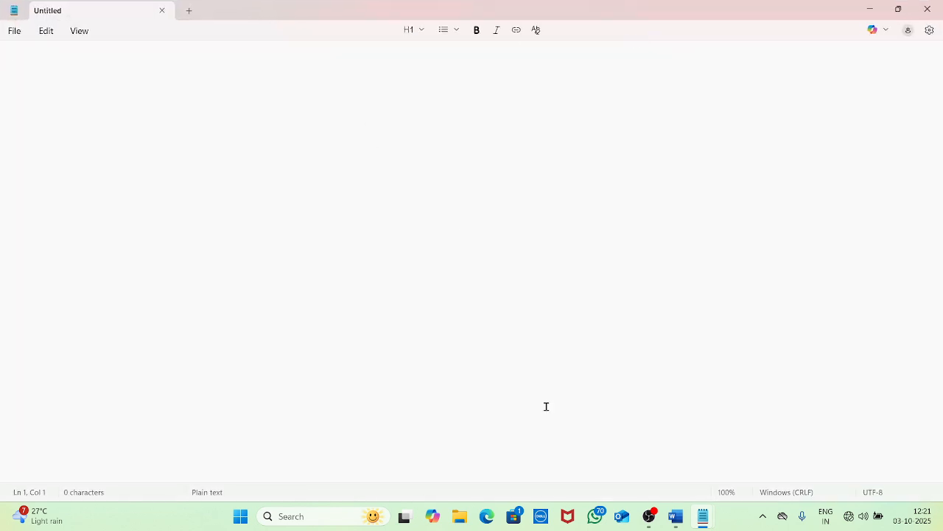
mouse_move(704, 511)
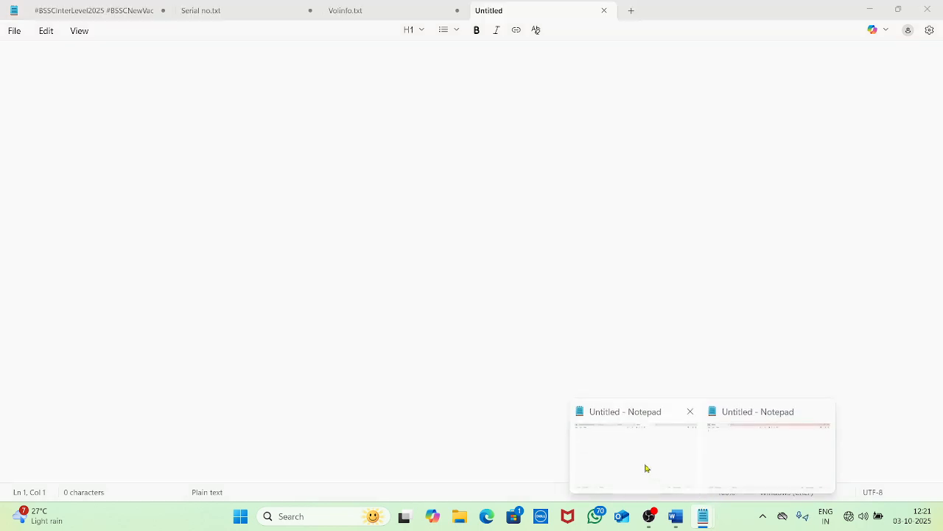
left_click(789, 455)
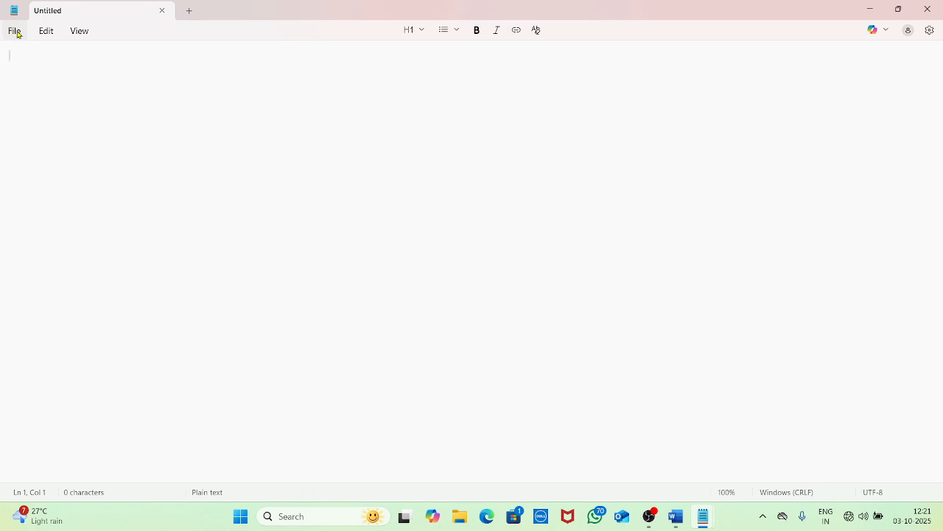
left_click(16, 32)
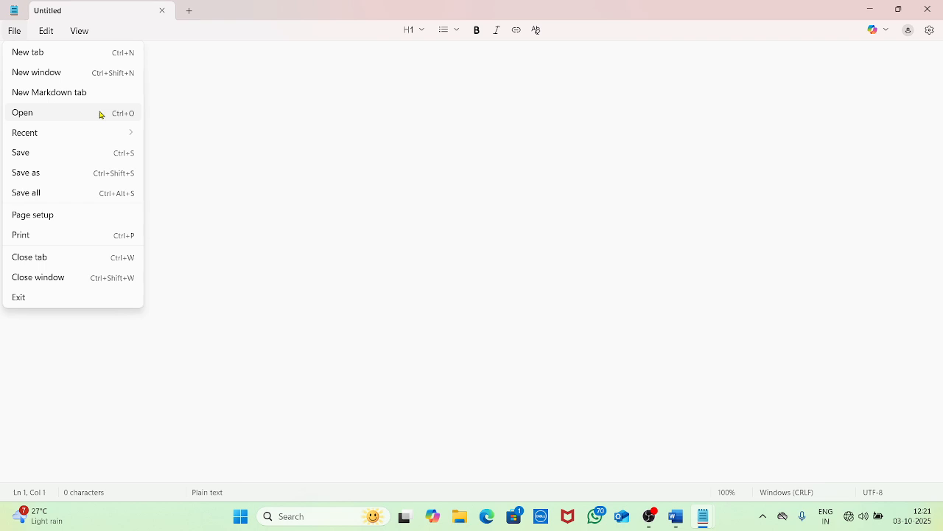
left_click(101, 114)
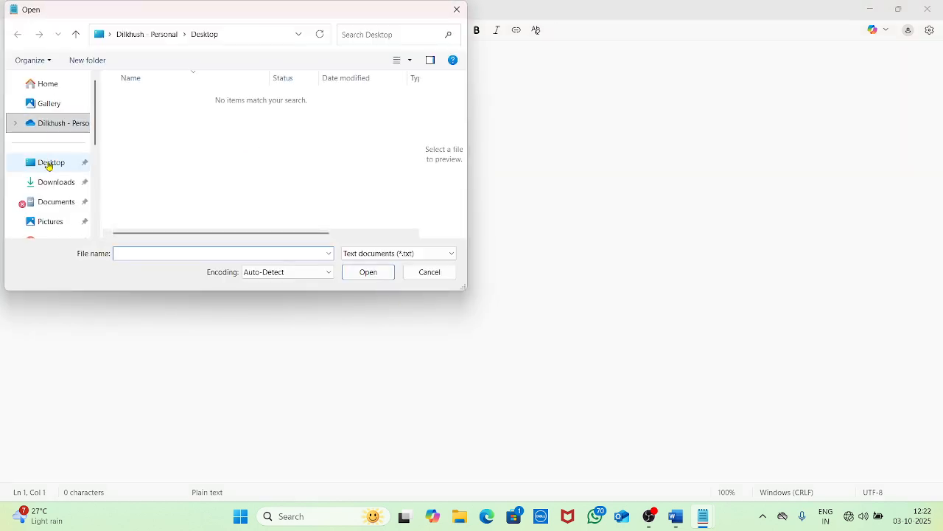
left_click(48, 166)
scroll(66, 162, "down", 5)
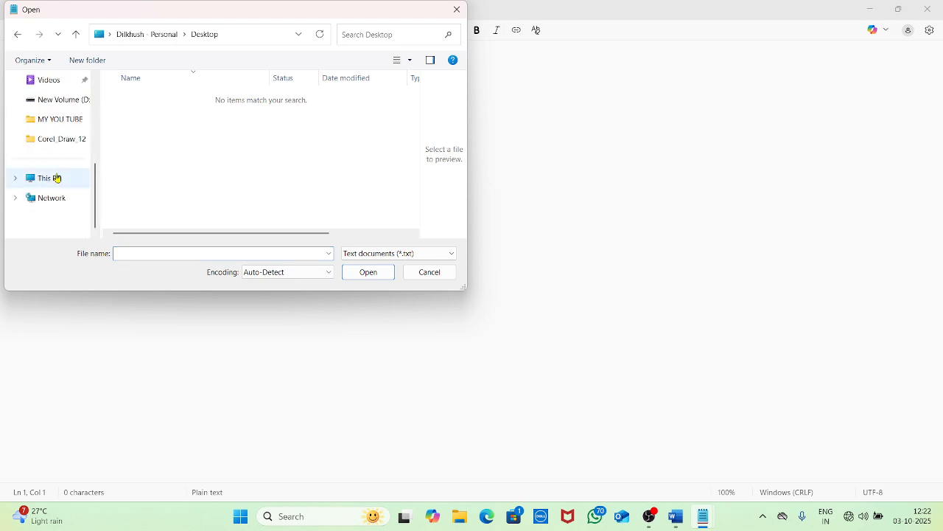
left_click(53, 178)
scroll(74, 151, "up", 5)
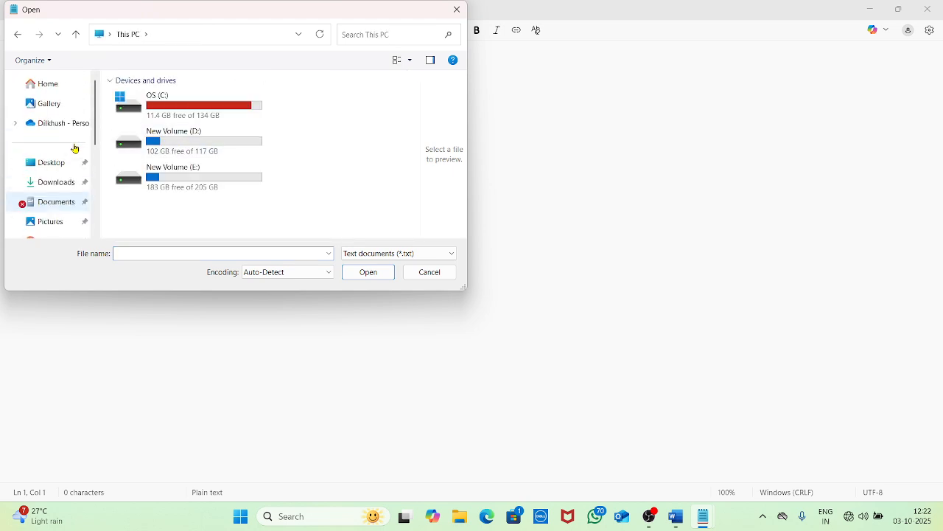
scroll(51, 170, "down", 2)
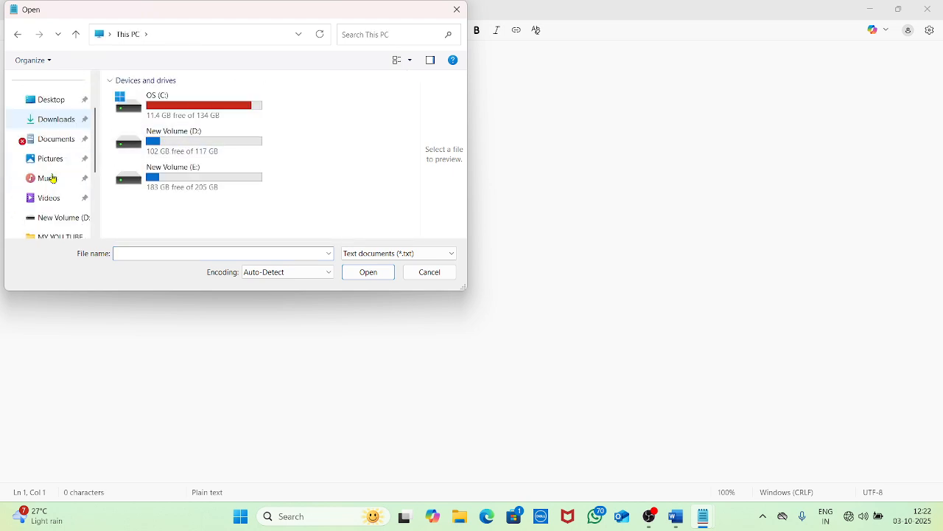
left_click(69, 212)
double_click(186, 97)
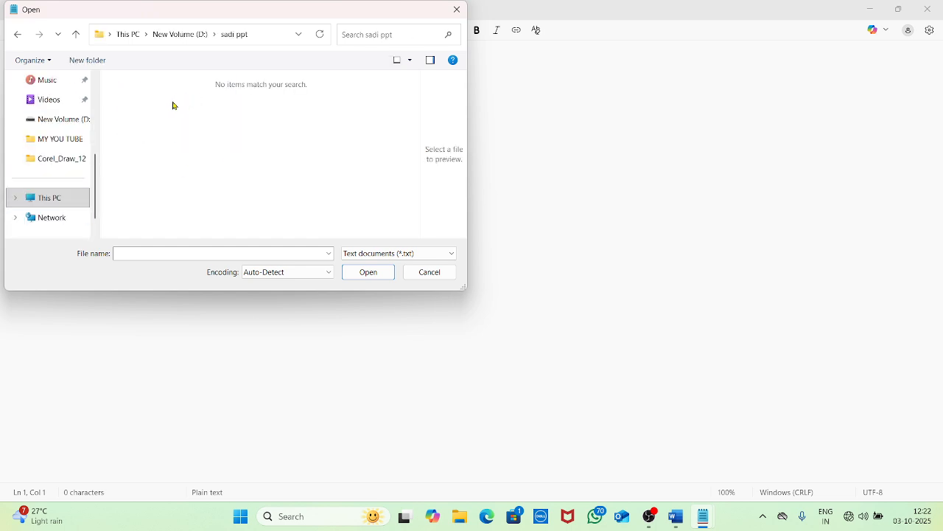
left_click(418, 272)
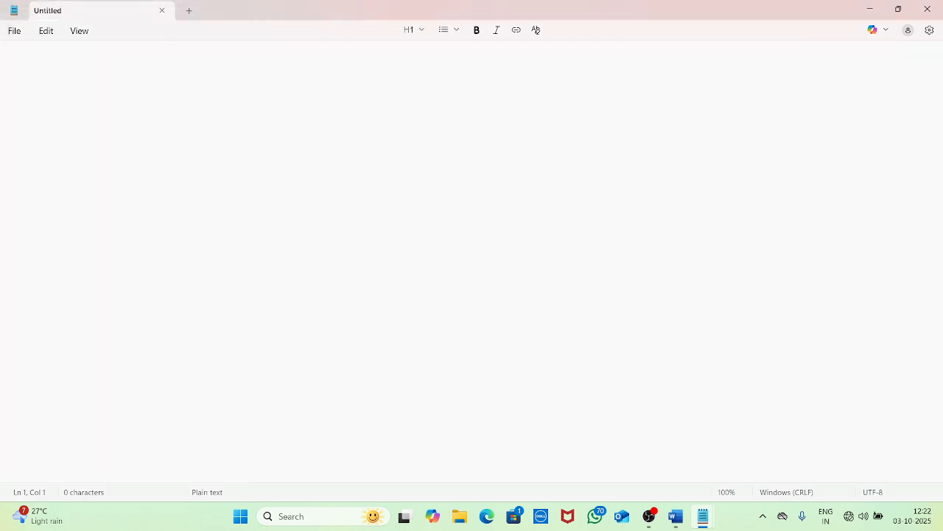
In the four-tab window, type 'ertert' and save it as ertert.txt on the Desktop
mouse_move(703, 516)
left_click(619, 464)
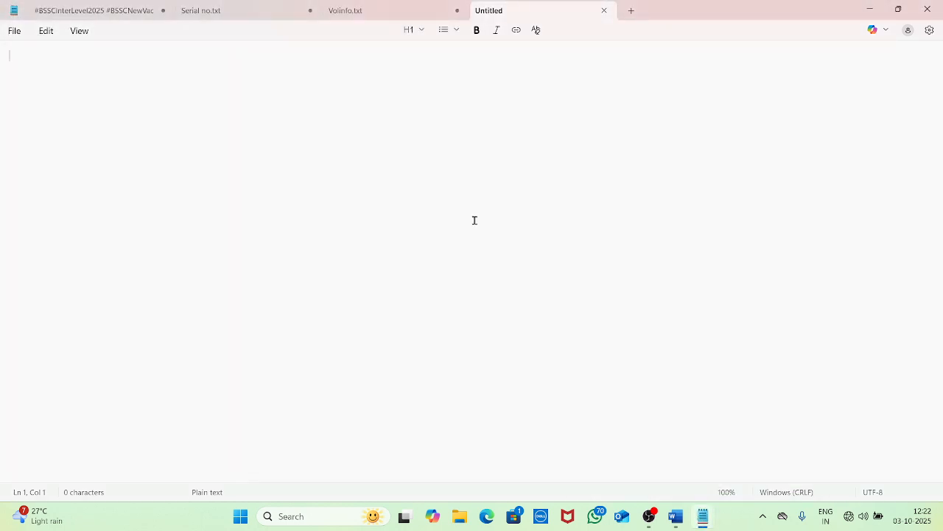
type("ertert")
key("ctrl+s")
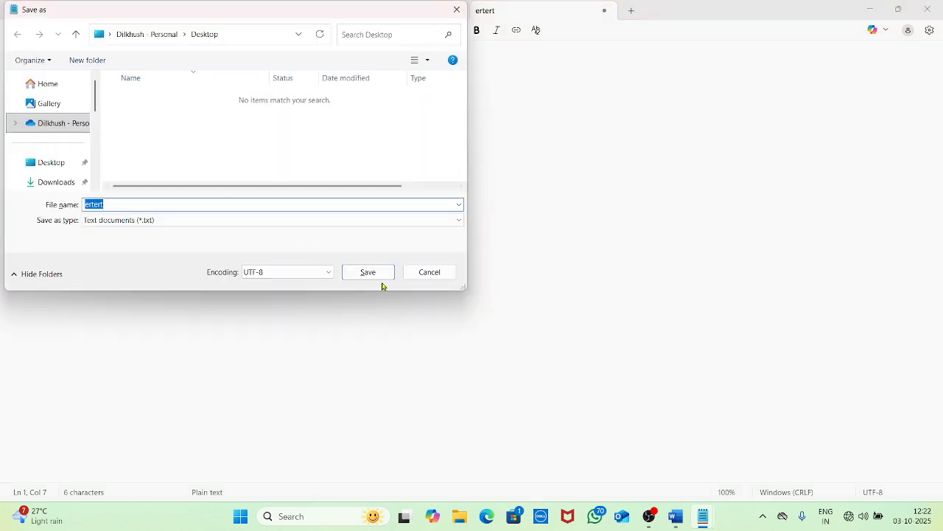
left_click(374, 277)
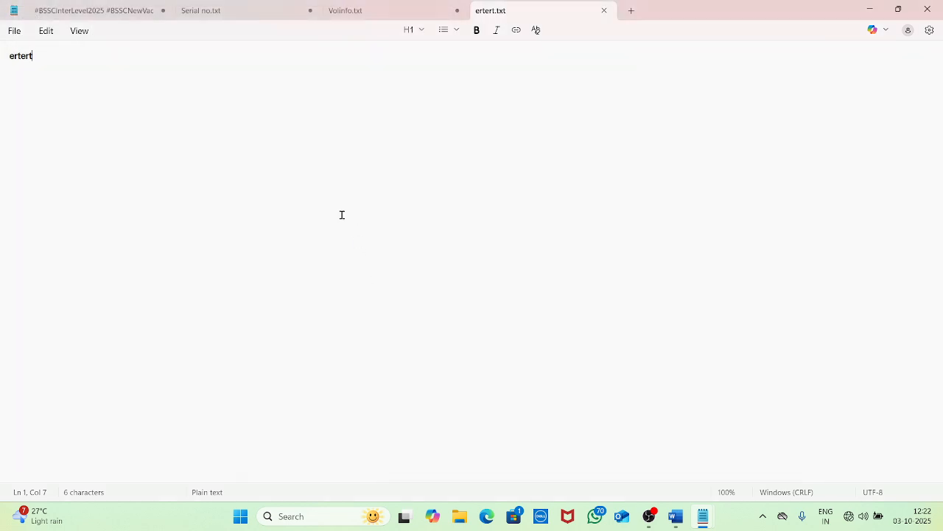
key("F5")
key("F5")
key("F5")
key("F5")
key("F5")
key("F5")
key("F5")
key("F5")
key("F5")
key("F5")
key("F5")
key("F5")
key("F5")
key("F5")
key("F5")
key("F5")
key("F5")
key("F5")
key("F5")
key("F5")
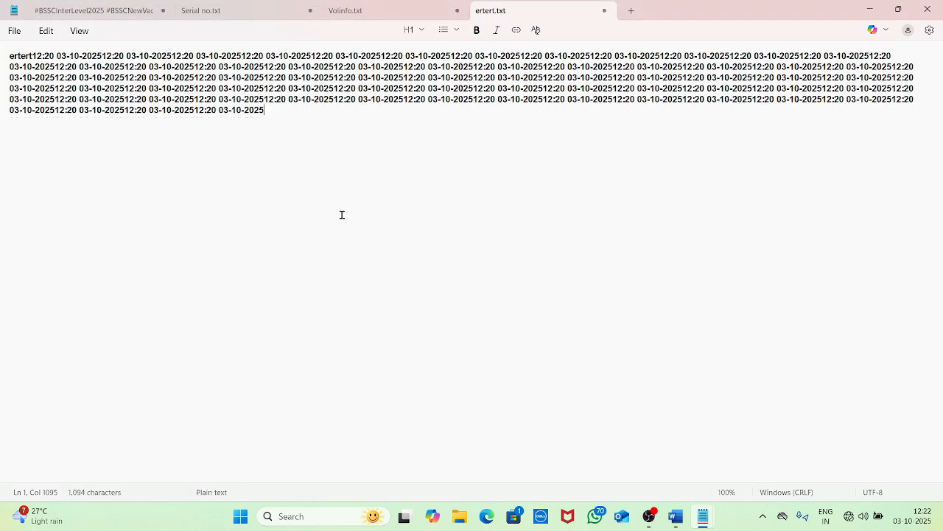
key("F5")
key("F5")
key("F5")
key("F5")
key("F5")
key("F5")
key("F5")
key("F5")
key("F5")
key("F5")
key("F5")
key("F5")
key("F5")
key("F5")
key("F5")
key("F5")
key("F5")
key("F5")
key("F5")
key("F5")
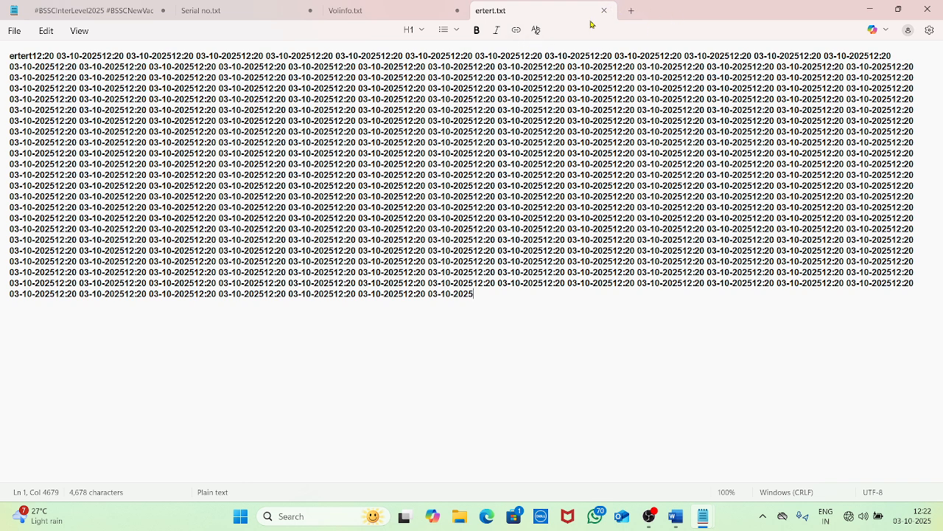
left_click(549, 232)
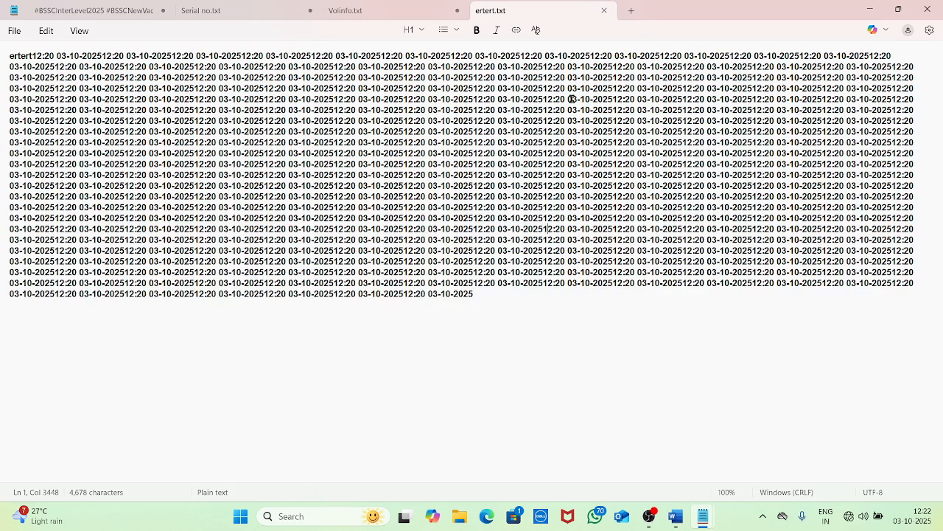
left_click(604, 10)
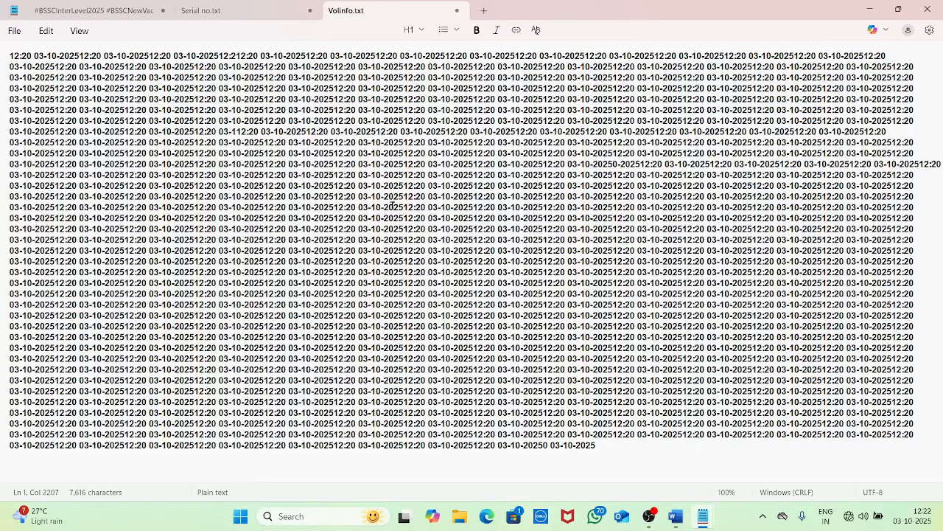
Open ertert.txt from the Desktop through File > Open, showing 4,678 characters of stamps
left_click(15, 31)
left_click(43, 112)
left_click(169, 100)
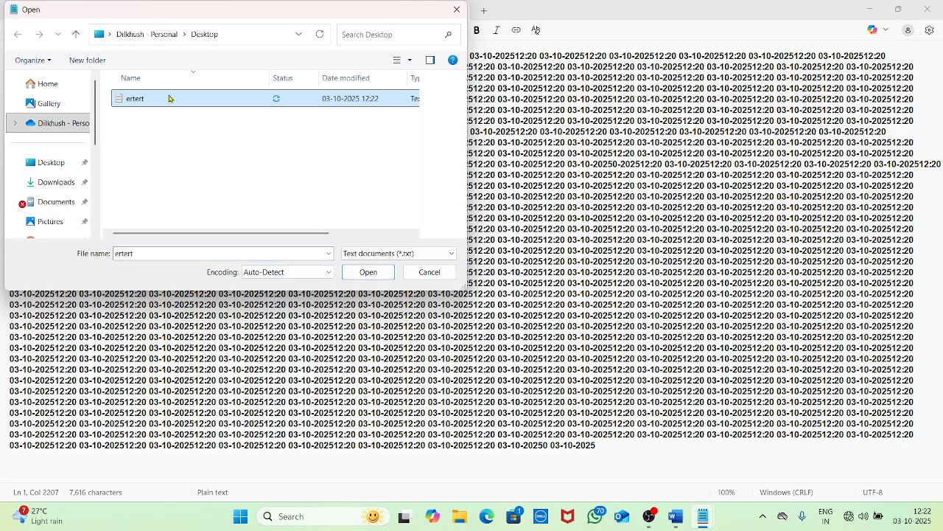
left_click(368, 272)
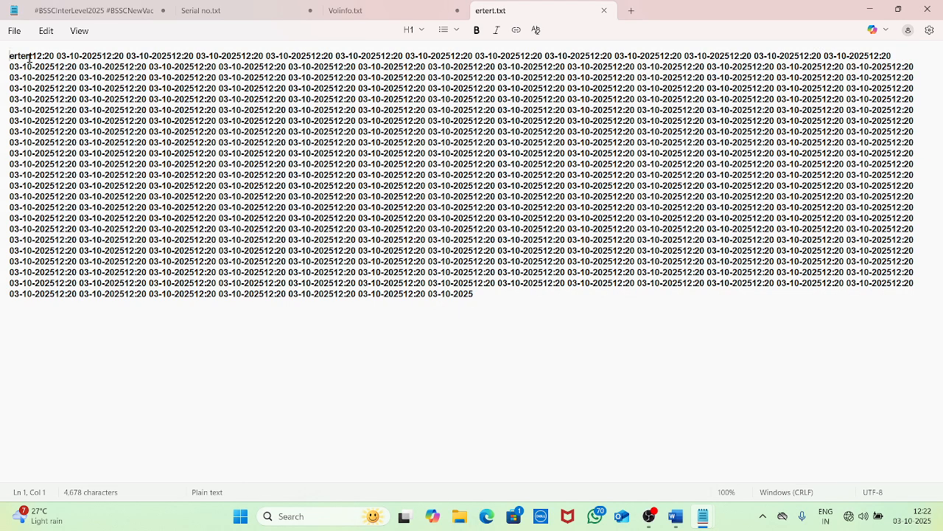
left_click(14, 31)
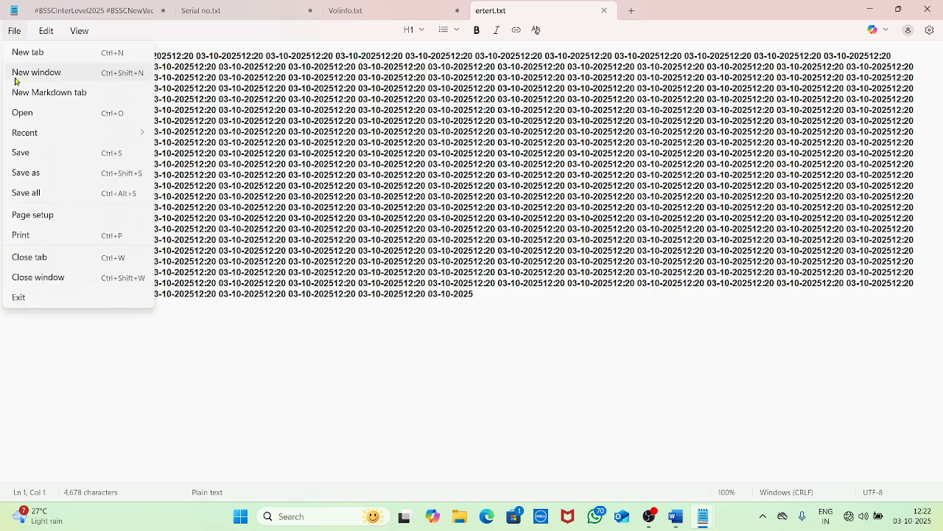
mouse_move(49, 143)
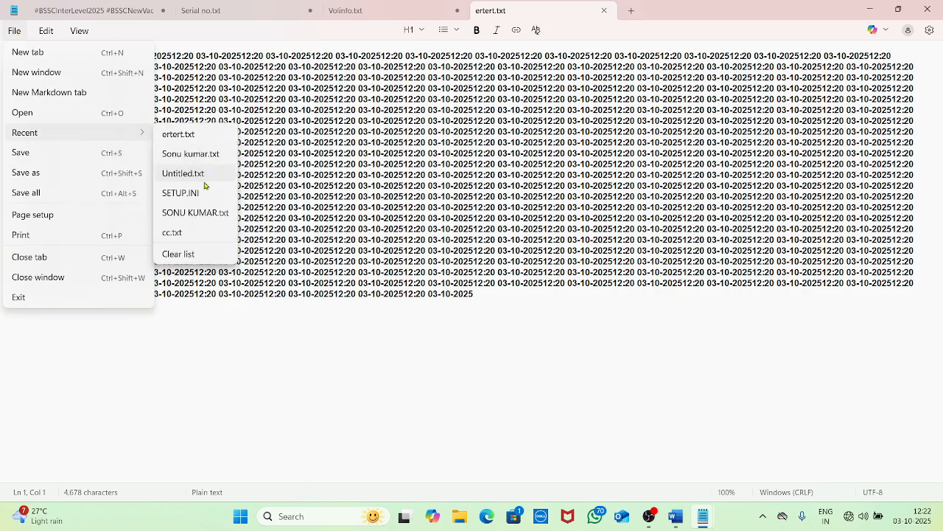
left_click(190, 212)
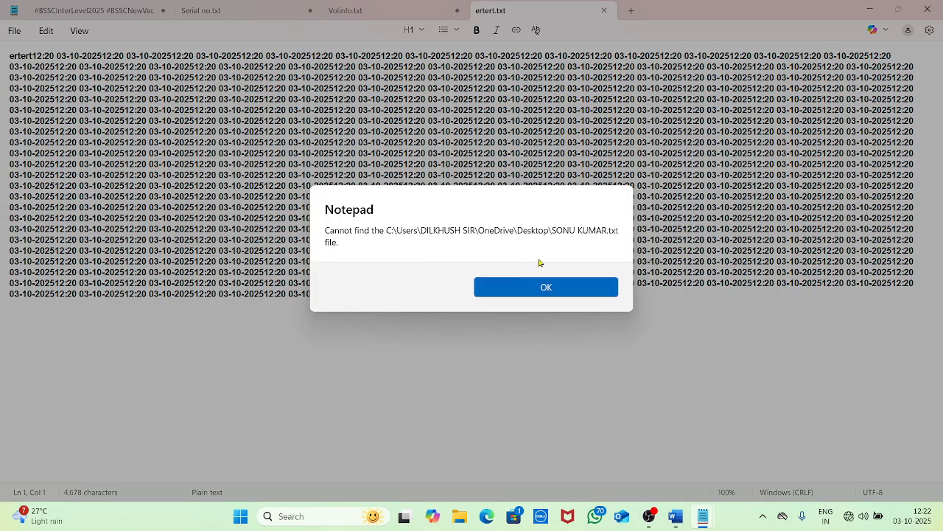
left_click(532, 287)
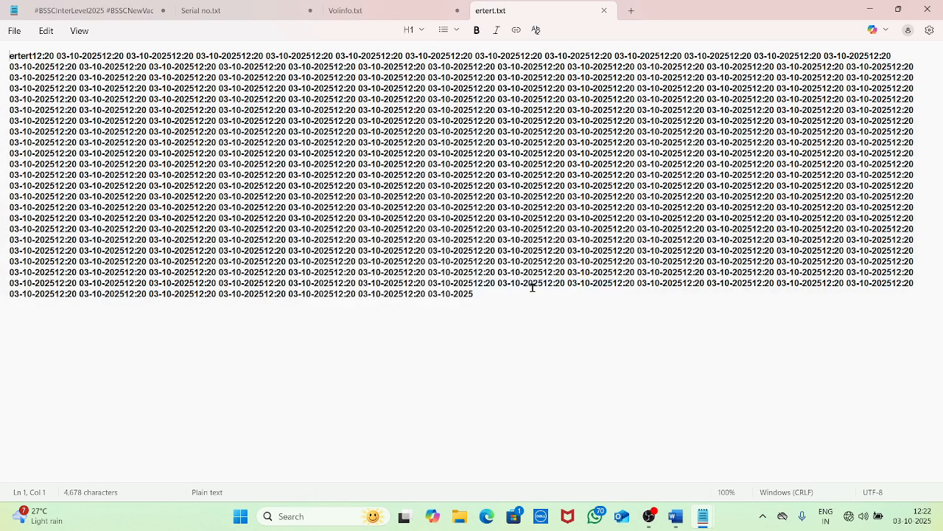
left_click(17, 31)
mouse_move(96, 134)
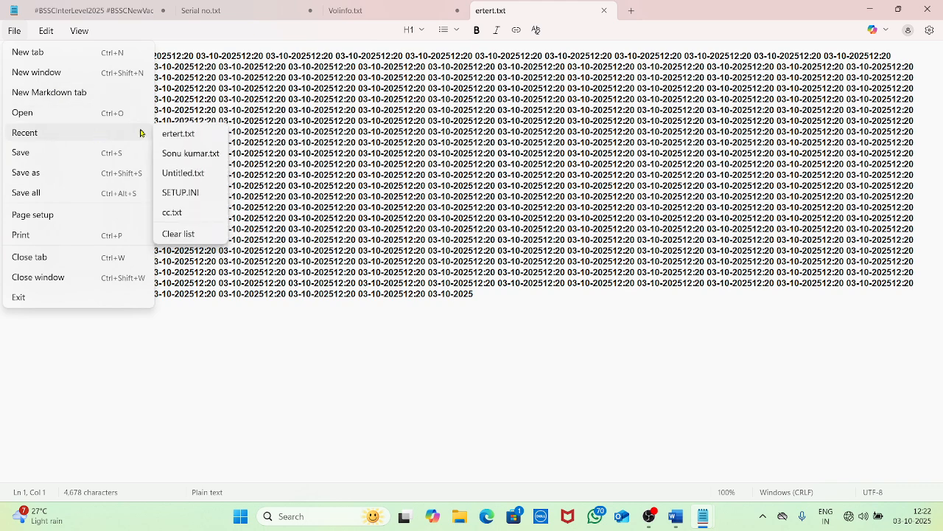
left_click(194, 156)
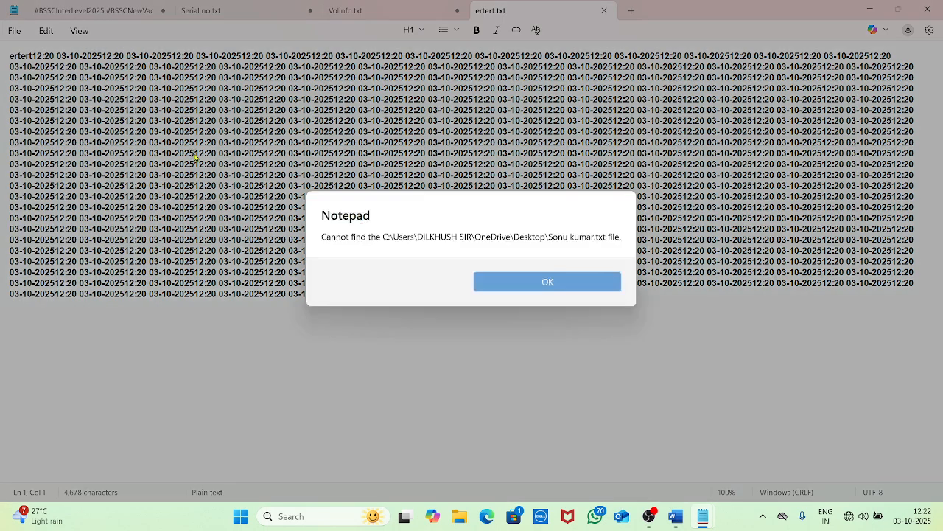
left_click(556, 286)
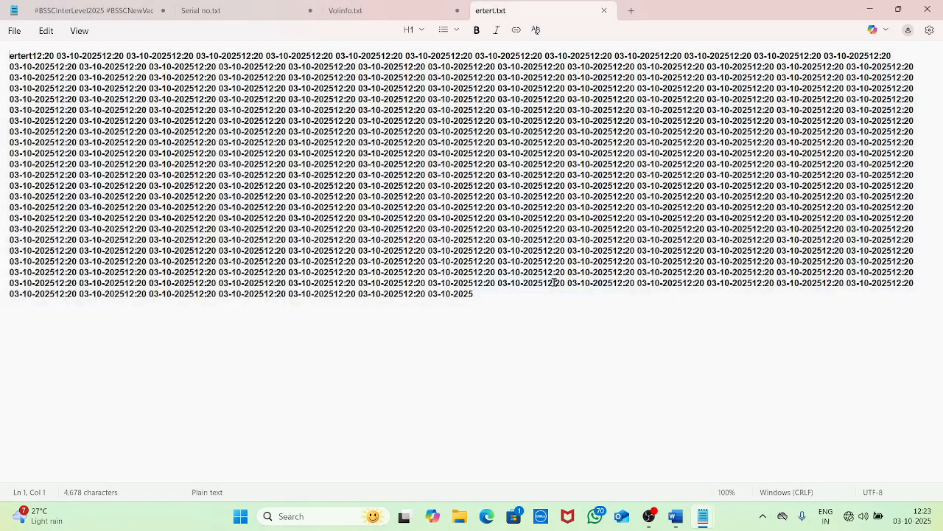
left_click(13, 36)
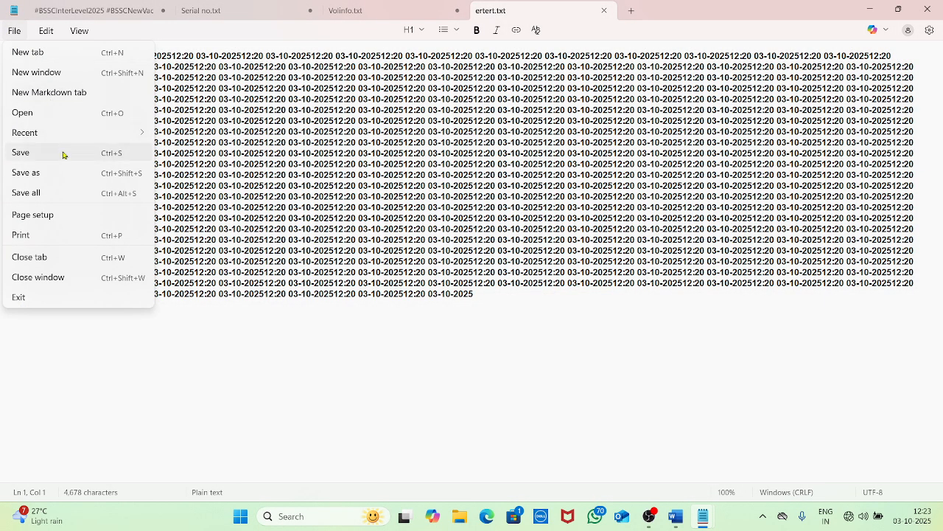
left_click(598, 322)
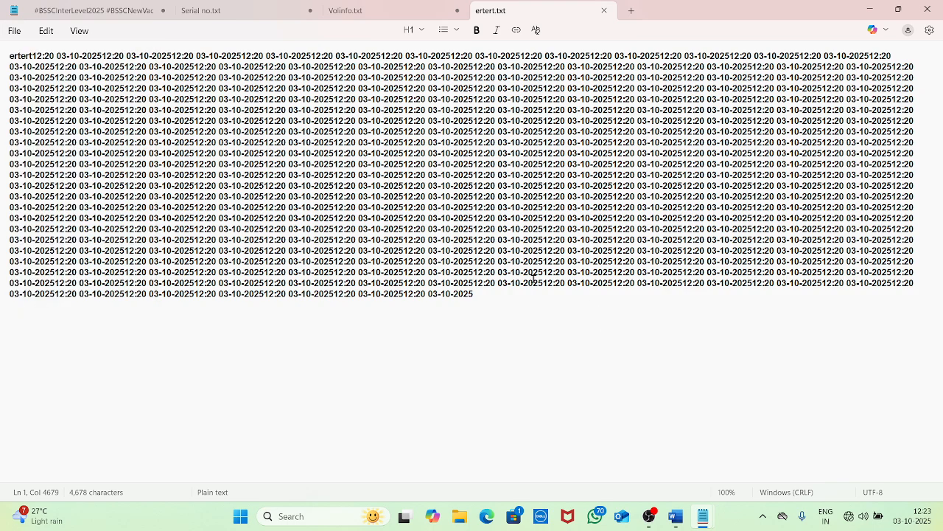
Paste the #BSSCInterLevel2025 … #SarkariNaukri hashtag line repeatedly until the document reaches 7,668 characters
left_click(98, 15)
left_click_drag(564, 65, 10, 61)
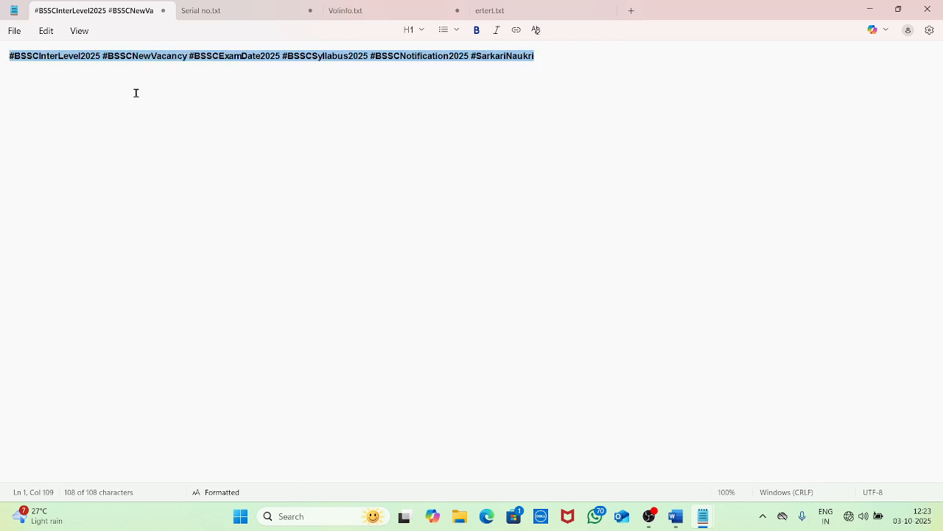
left_click(599, 119)
key("ctrl+v")
key("ctrl+v")
key("ctrl+v")
key("ctrl+v")
key("ctrl+v")
key("ctrl+v")
key("ctrl+v")
key("ctrl+v")
key("ctrl+v")
key("ctrl+v")
key("ctrl+v")
key("ctrl+v")
key("ctrl+v")
key("ctrl+v")
key("ctrl+v")
key("ctrl+v")
key("ctrl+v")
key("ctrl+v")
key("ctrl+v")
key("ctrl+v")
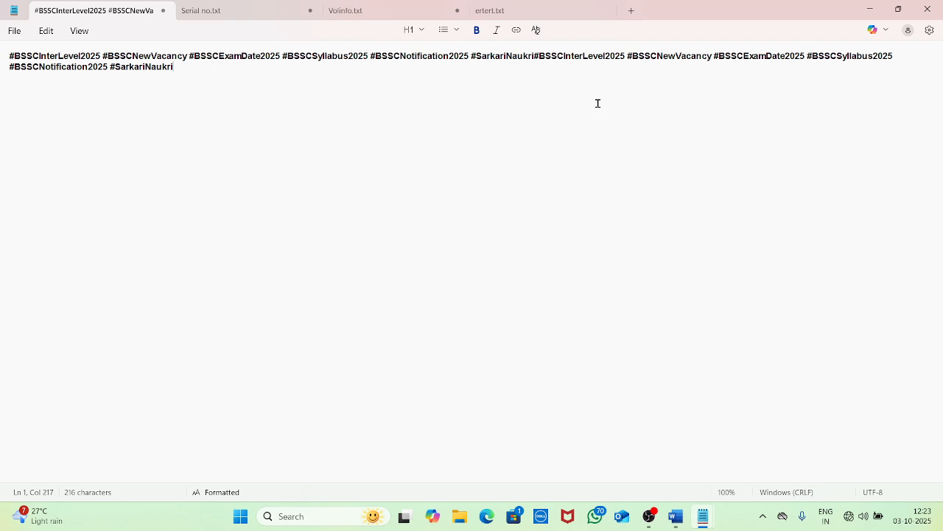
key("ctrl+v")
key("ctrl+v")
key("ctrl+v")
key("ctrl+v")
key("ctrl+v")
key("ctrl+v")
key("ctrl+v")
key("ctrl+v")
key("ctrl+v")
key("ctrl+v")
key("ctrl+v")
key("ctrl+v")
key("ctrl+v")
key("ctrl+v")
key("ctrl+v")
key("ctrl+v")
key("ctrl+v")
key("ctrl+v")
key("ctrl+v")
key("ctrl+v")
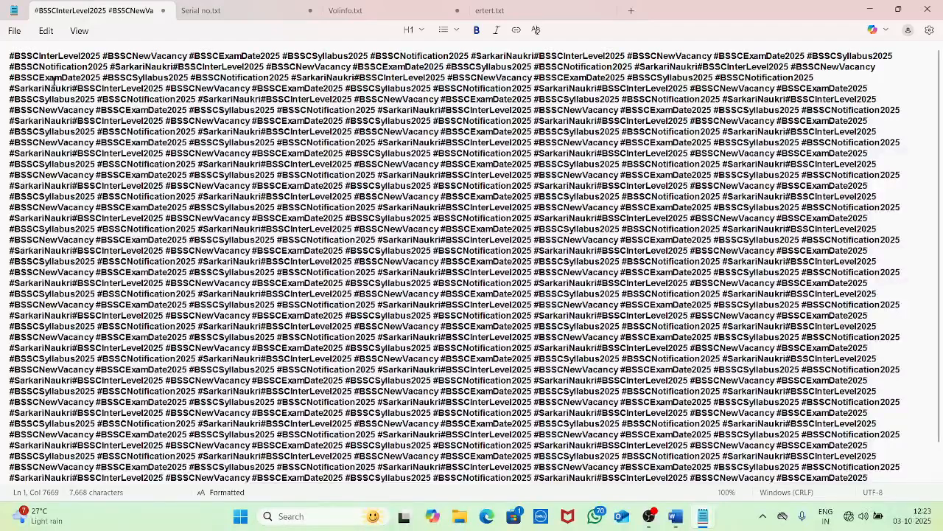
left_click(14, 32)
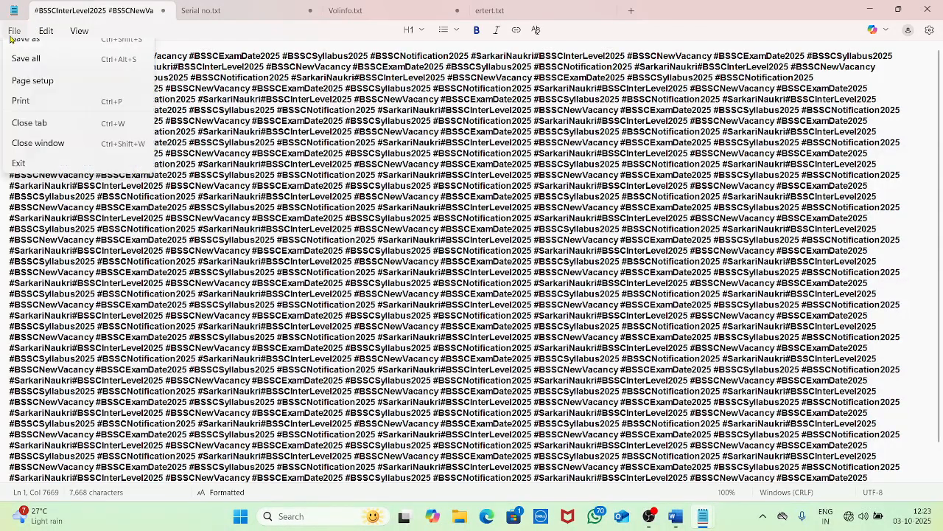
Save the hashtag document as plain-text b.txt on New Volume (D:), dropping its formatting
left_click(26, 152)
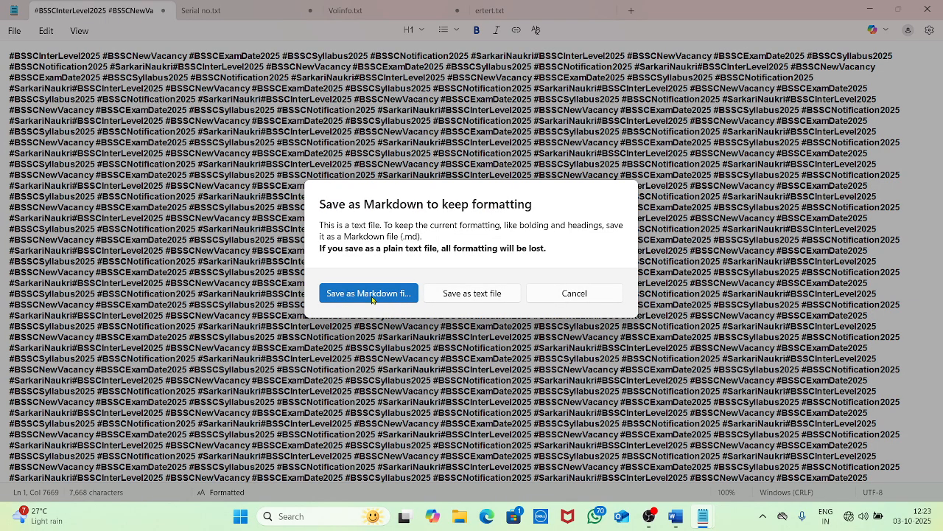
left_click(462, 300)
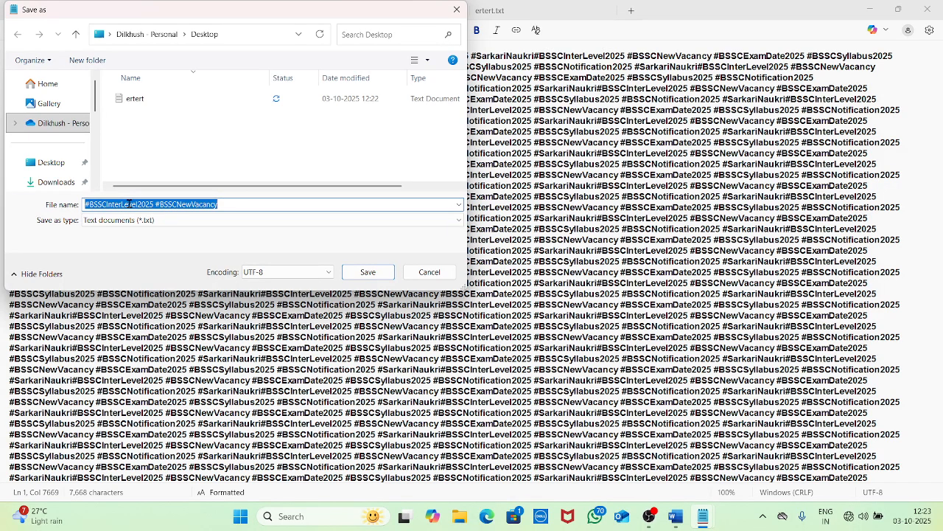
left_click(44, 170)
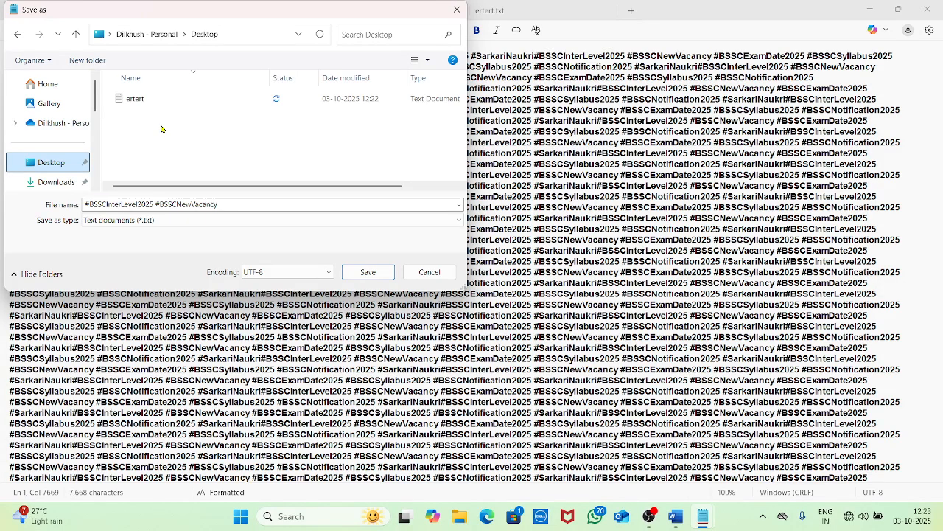
scroll(66, 155, "down", 3)
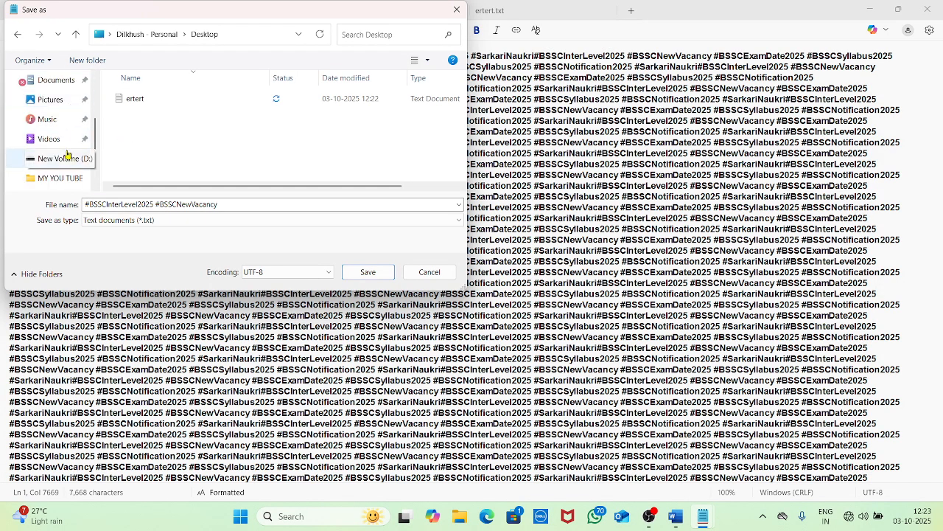
scroll(65, 147, "up", 3)
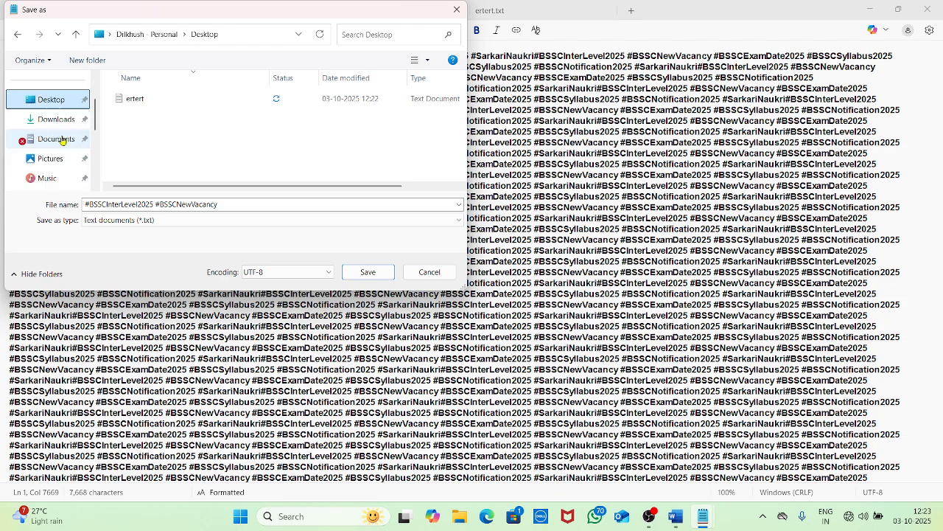
scroll(63, 140, "down", 5)
left_click(55, 138)
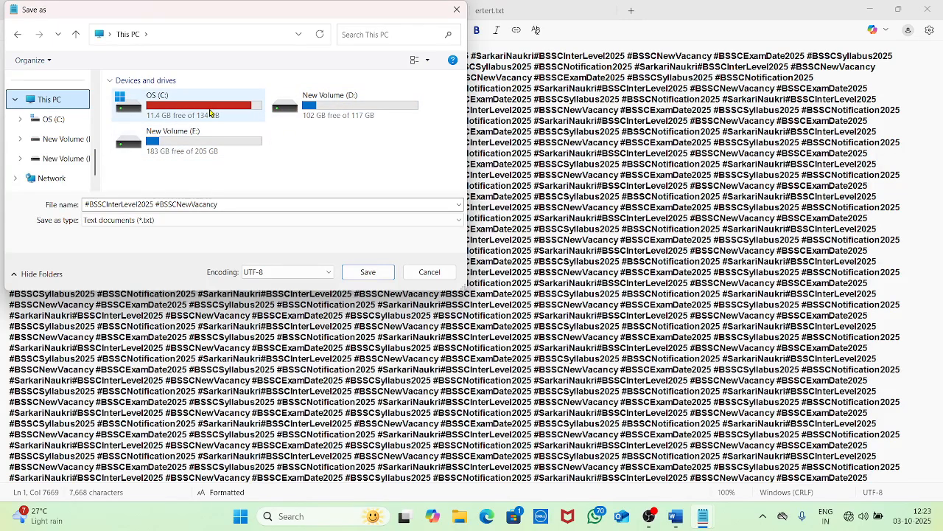
double_click(336, 111)
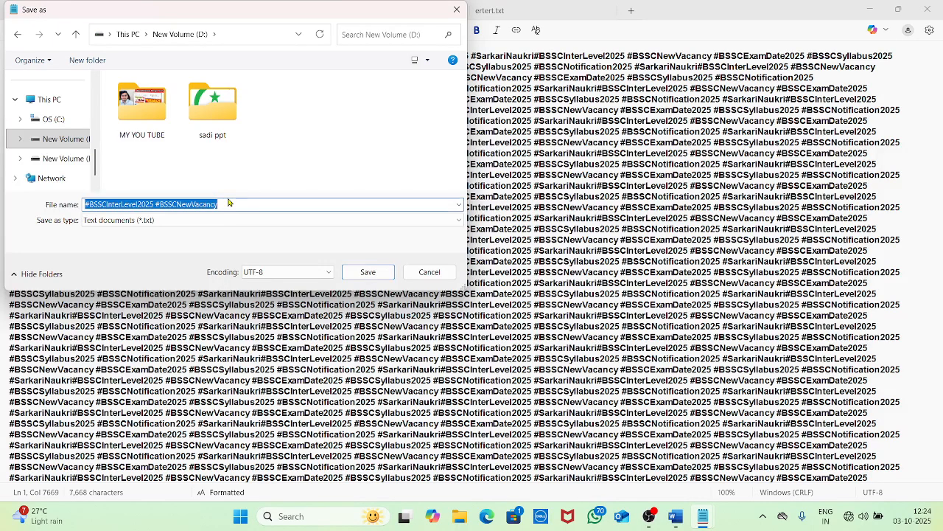
type("b")
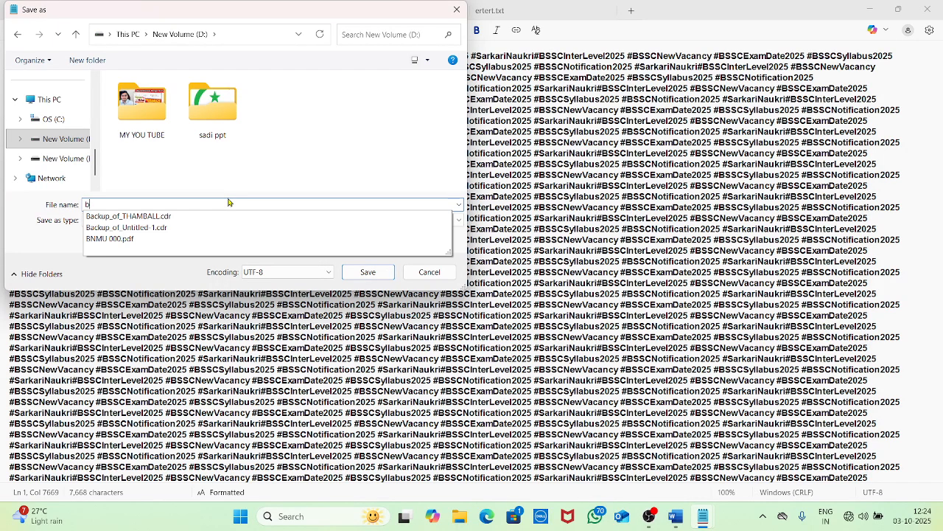
left_click(367, 272)
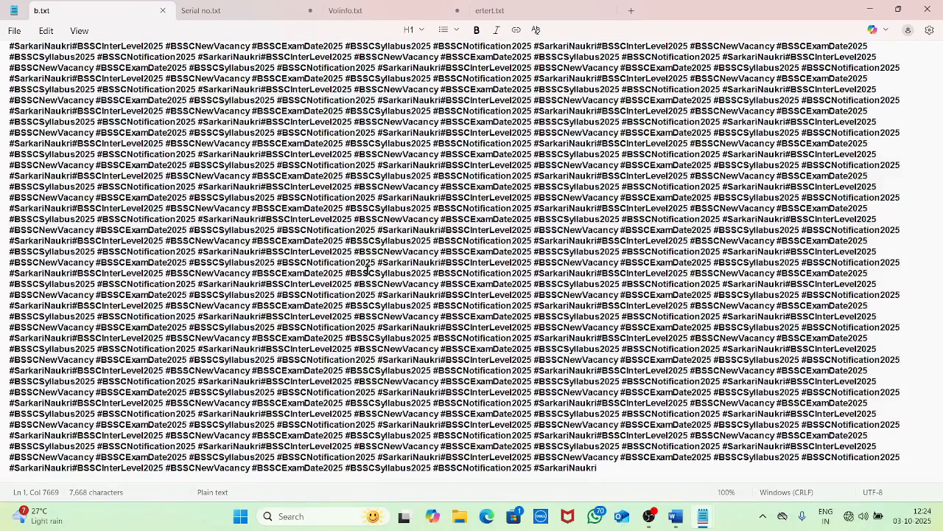
Move the insertion point around b.txt's hashtag text, then bring up the File menu again
left_click(12, 34)
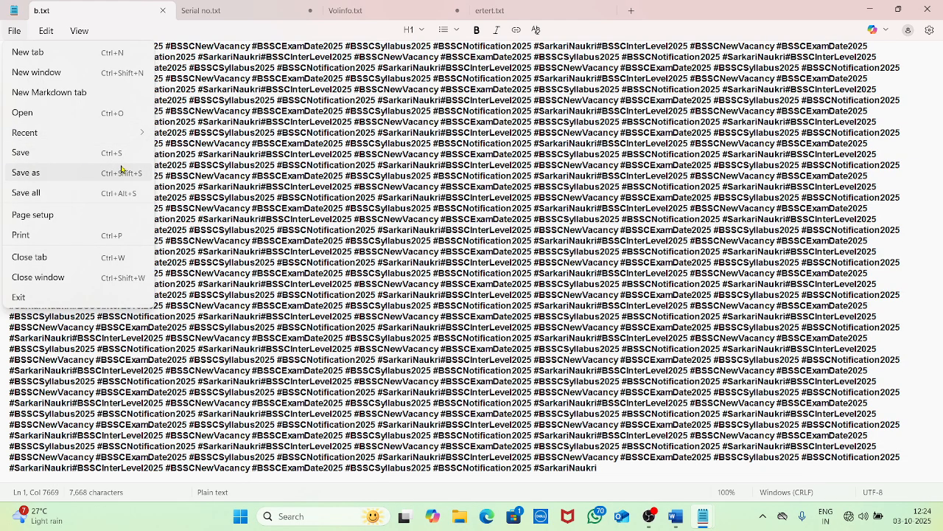
left_click(270, 187)
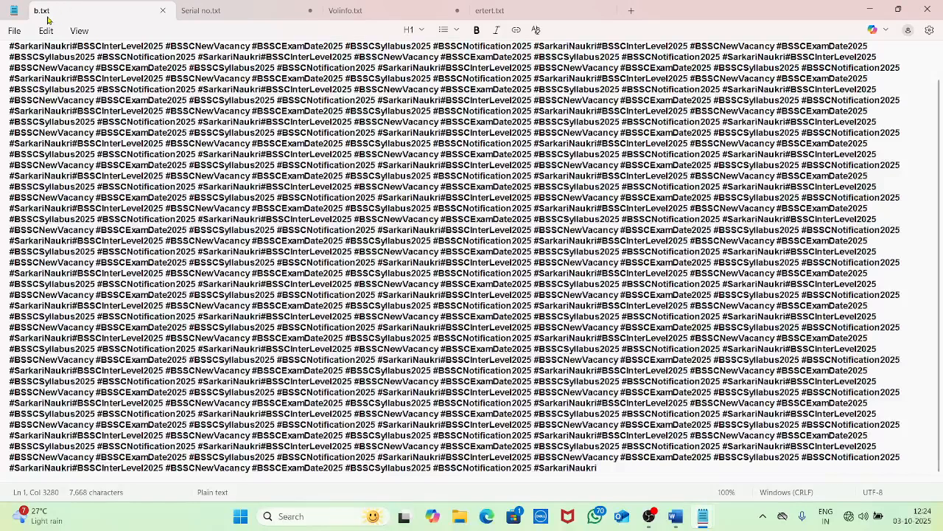
left_click(467, 212)
scroll(466, 214, "up", 1)
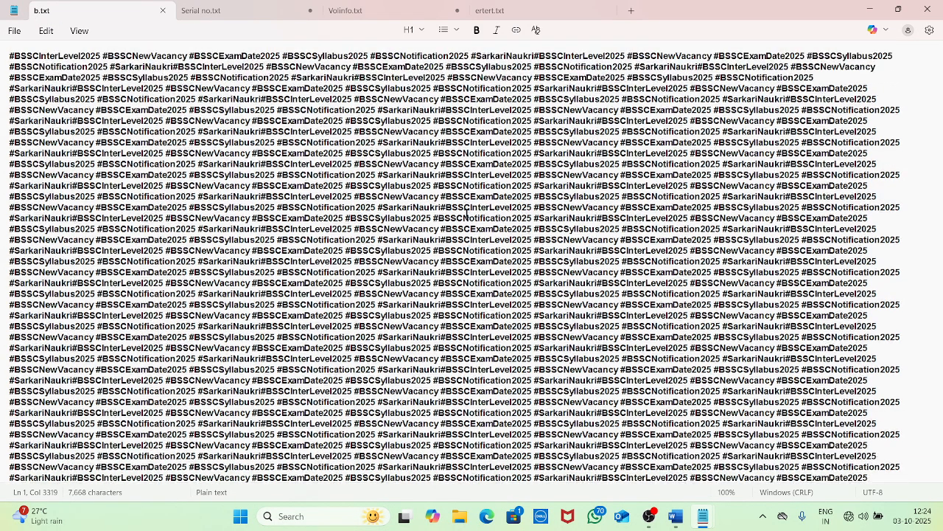
left_click(402, 197)
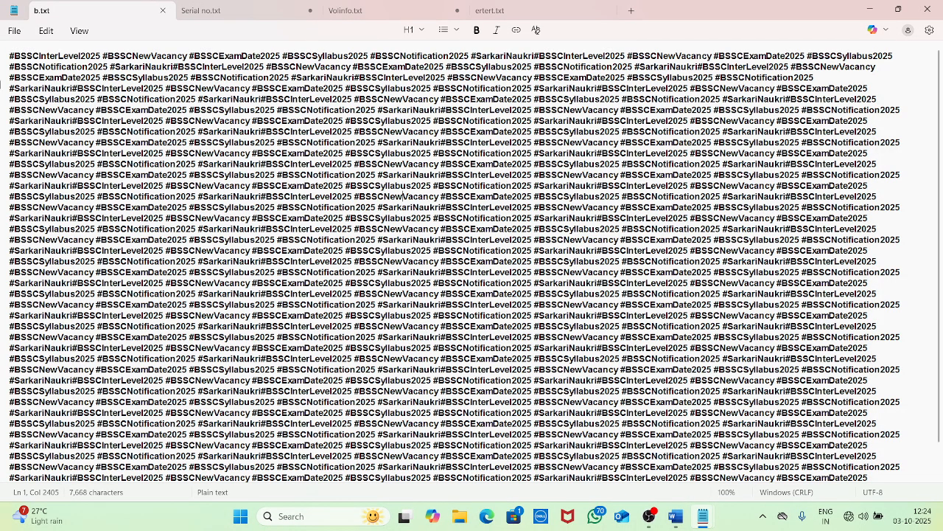
left_click(14, 31)
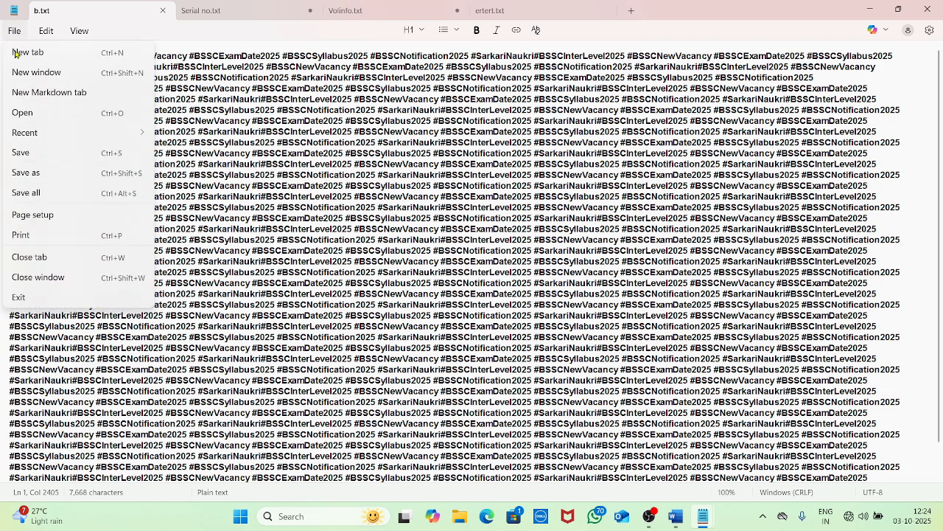
Save the hashtag document as rcsm.txt on New Volume (D:), then check File > Recent
left_click(40, 174)
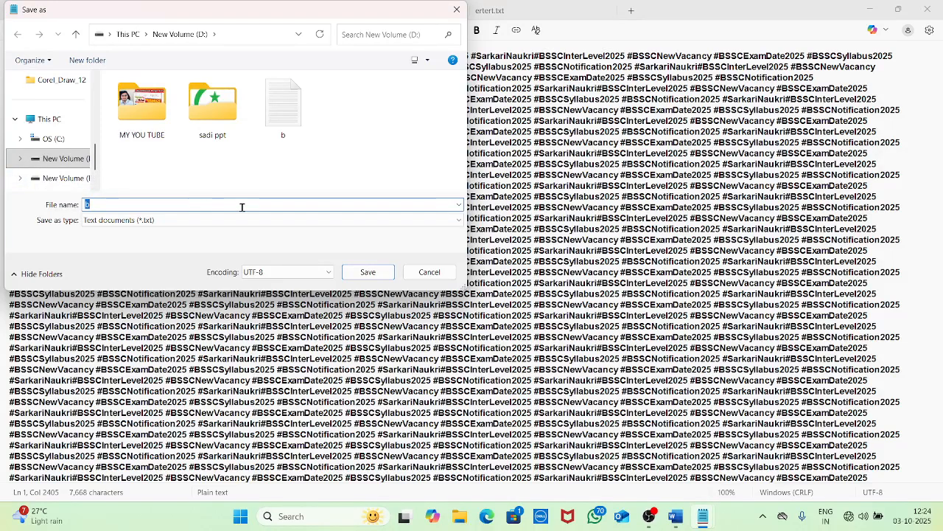
type("bgvf")
key("ctrl+a")
type("rcsm")
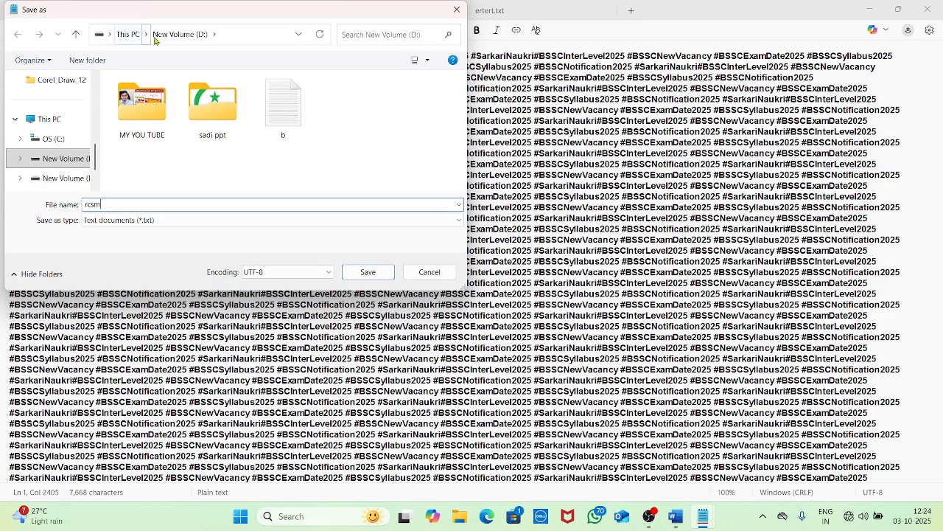
left_click(367, 272)
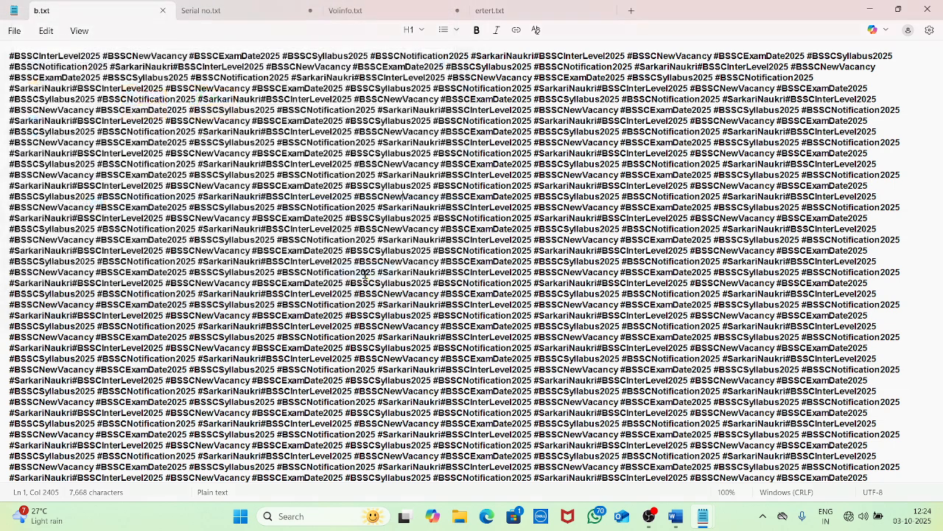
left_click(15, 33)
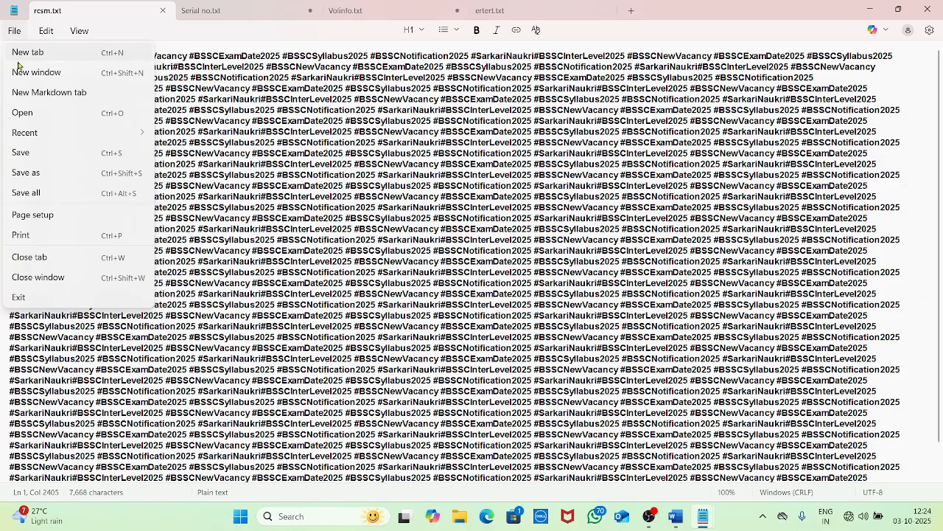
mouse_move(62, 141)
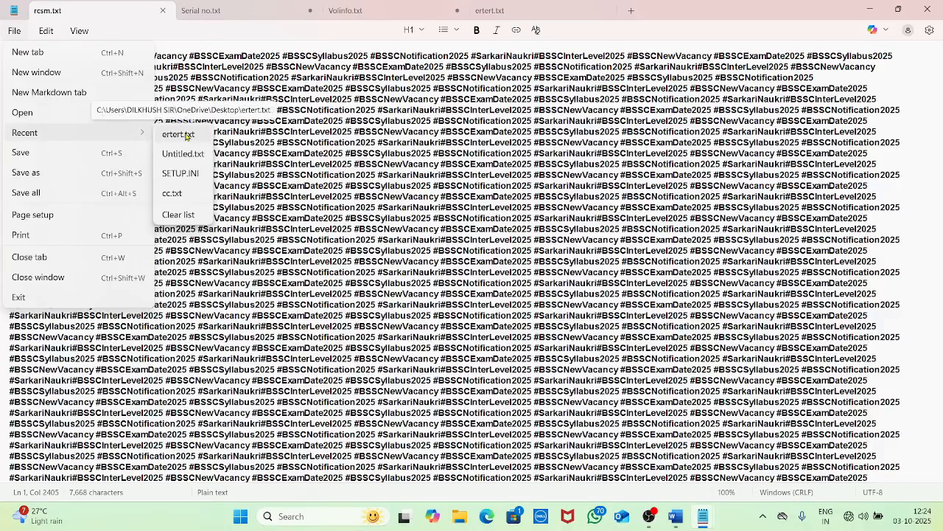
Reopen rcsm.txt from New Volume (D:) and save all open tabs
left_click(41, 112)
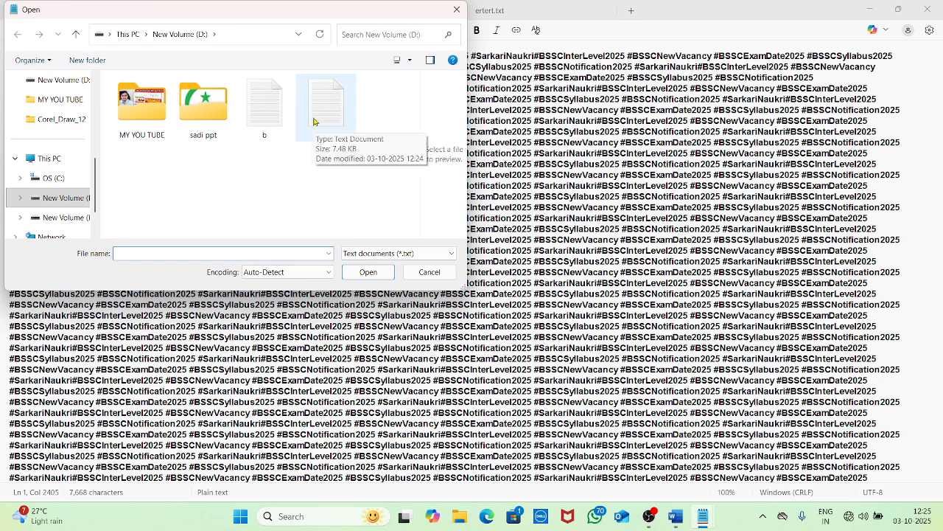
double_click(317, 118)
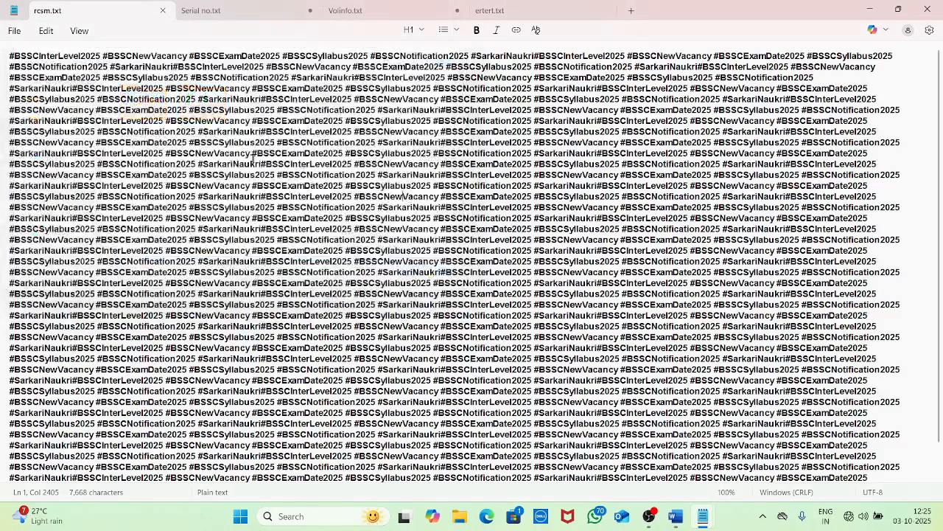
left_click(13, 31)
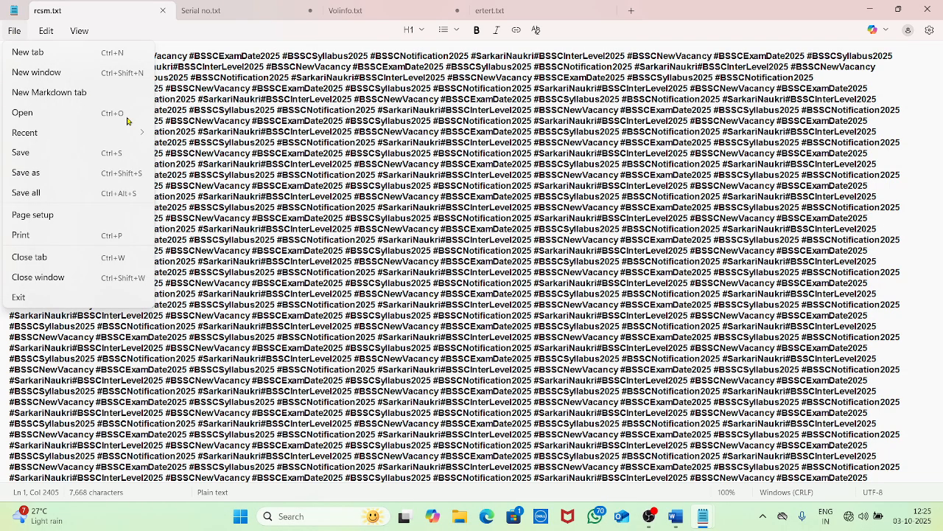
left_click(134, 196)
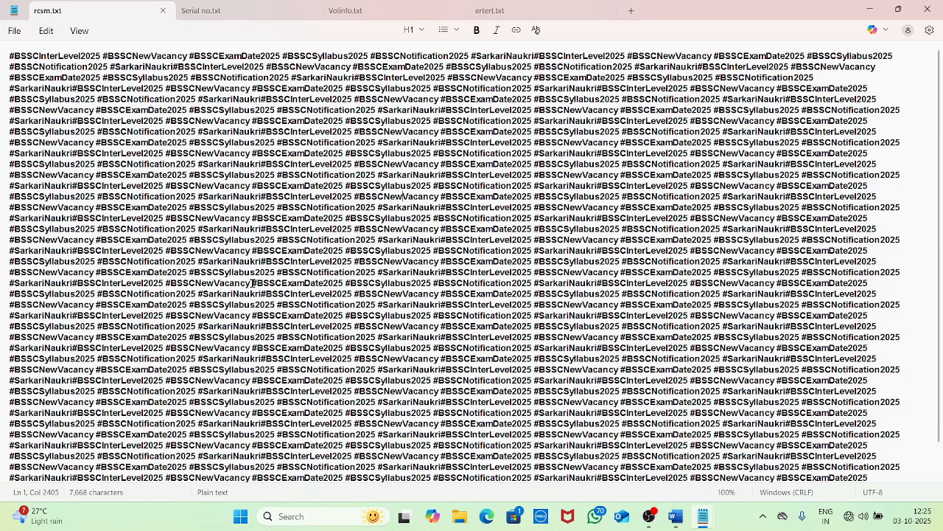
Scroll through rcsm.txt's #BSSC hashtag lines and bring up the File menu
scroll(137, 154, "down", 1)
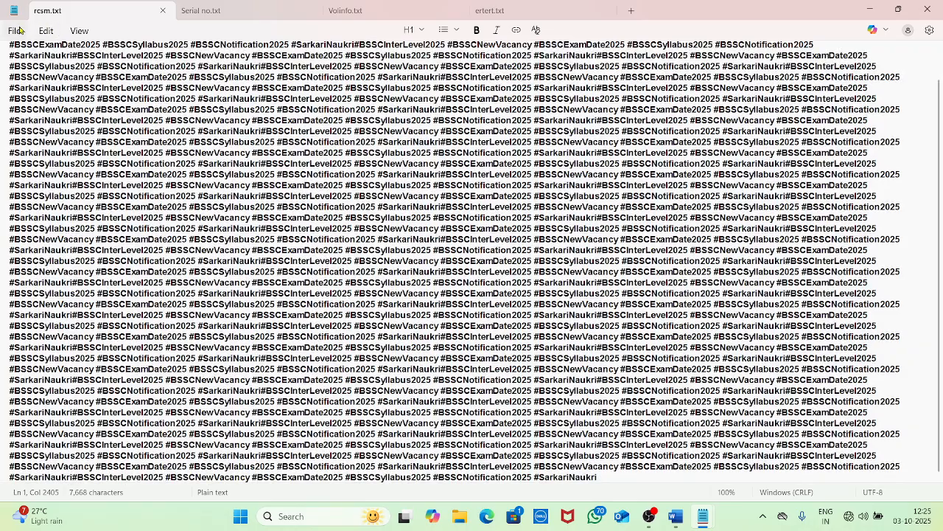
left_click(15, 30)
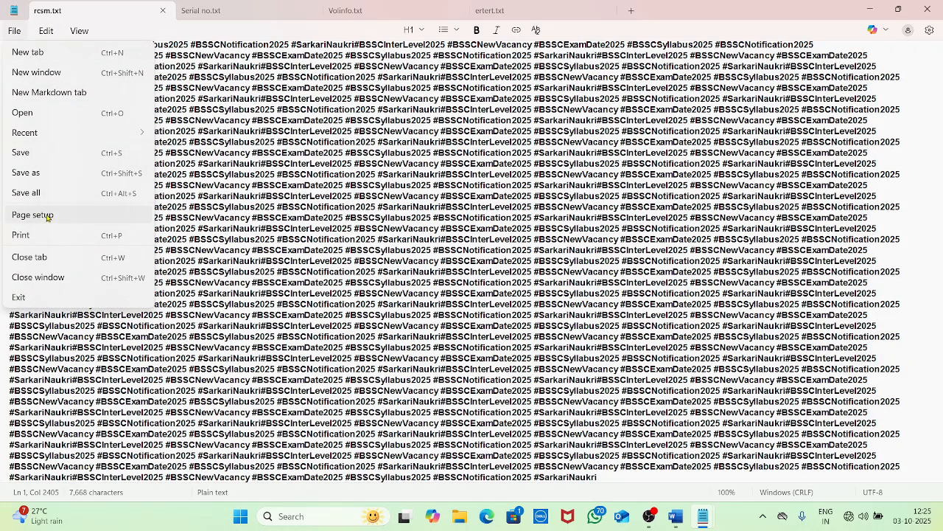
left_click(444, 223)
scroll(448, 225, "up", 1)
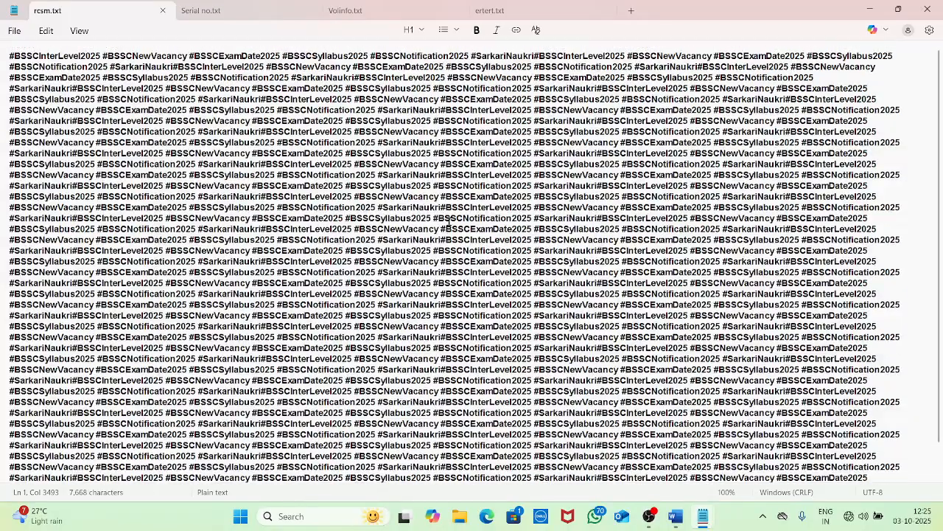
scroll(448, 224, "down", 2)
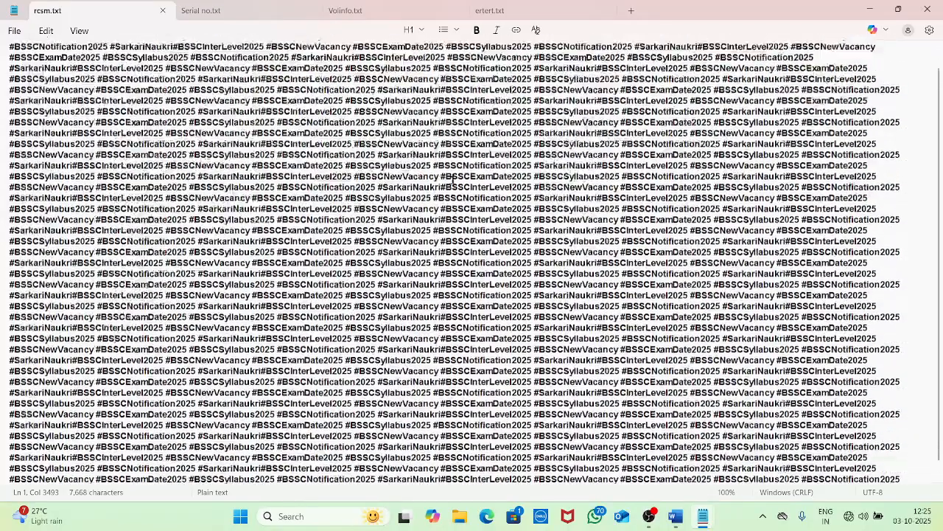
scroll(452, 179, "up", 2)
left_click(15, 31)
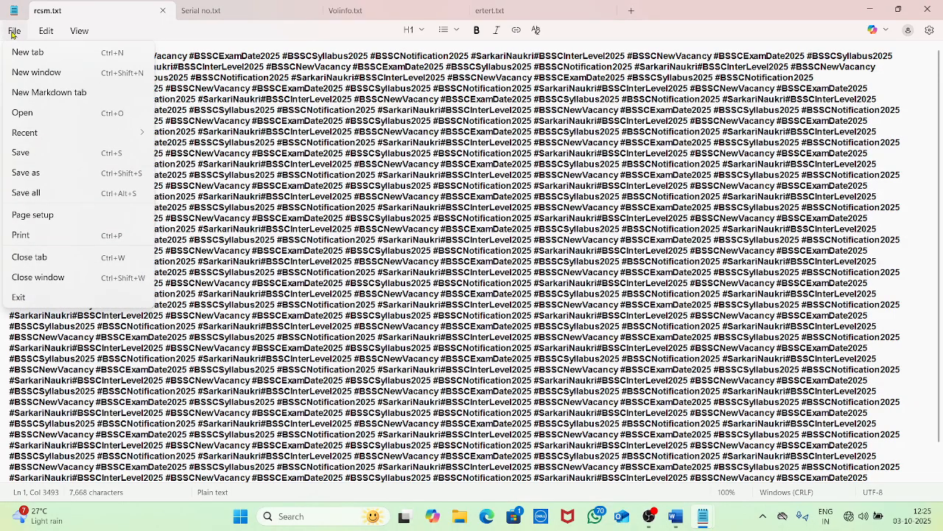
In Page setup, choose A4 paper and try landscape before leaving portrait orientation
left_click(49, 213)
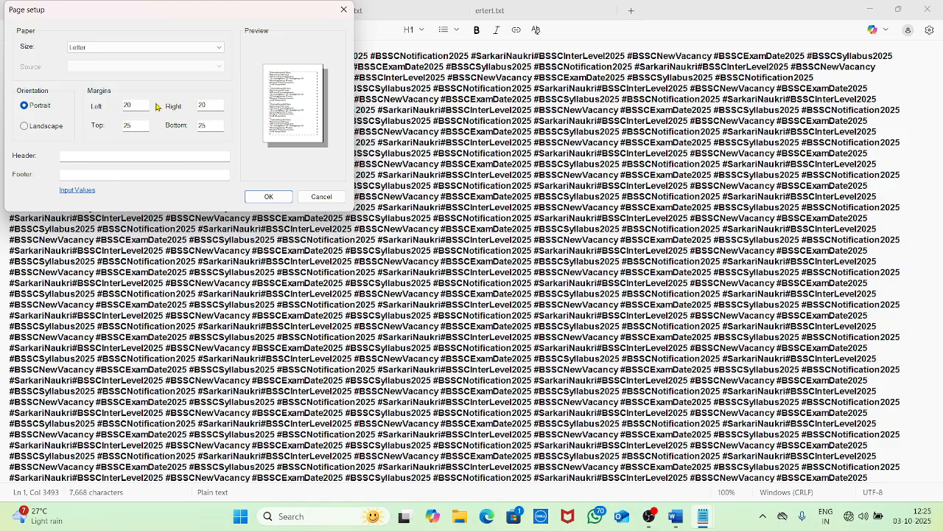
left_click(108, 49)
key("a")
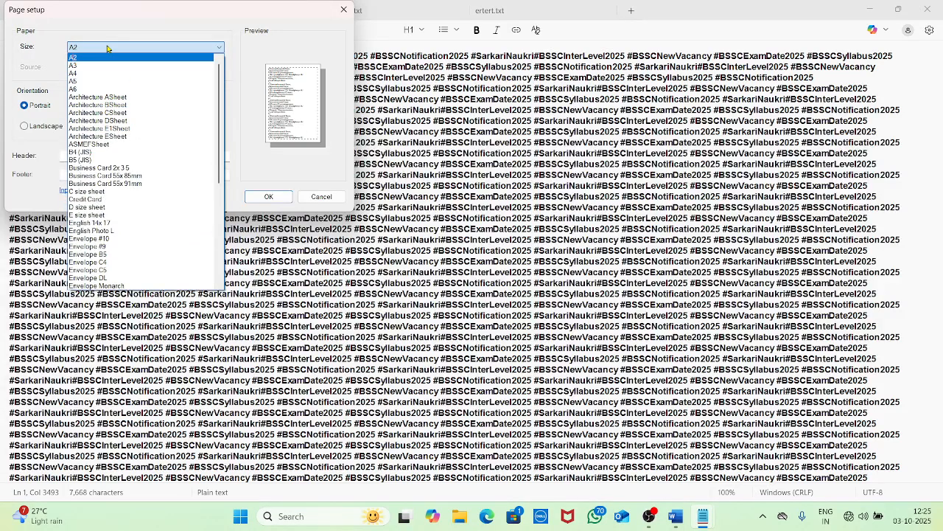
left_click(82, 74)
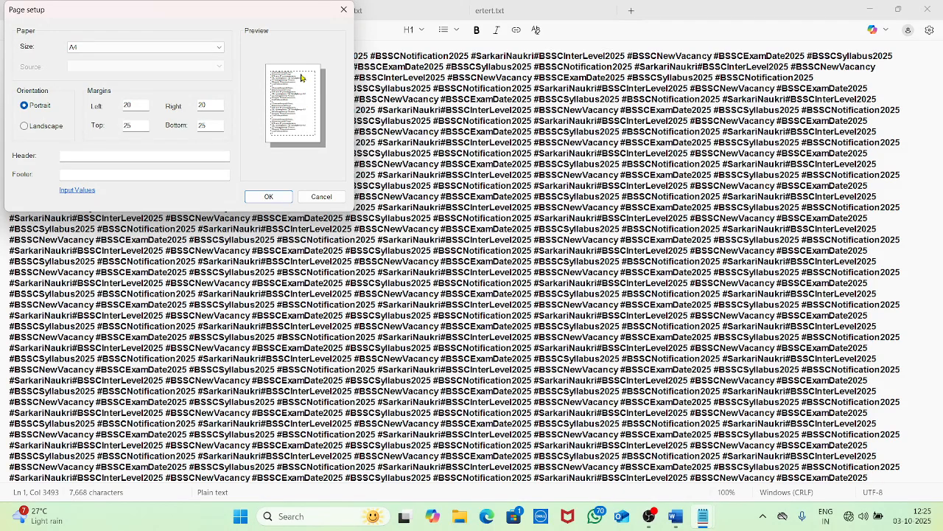
left_click(26, 126)
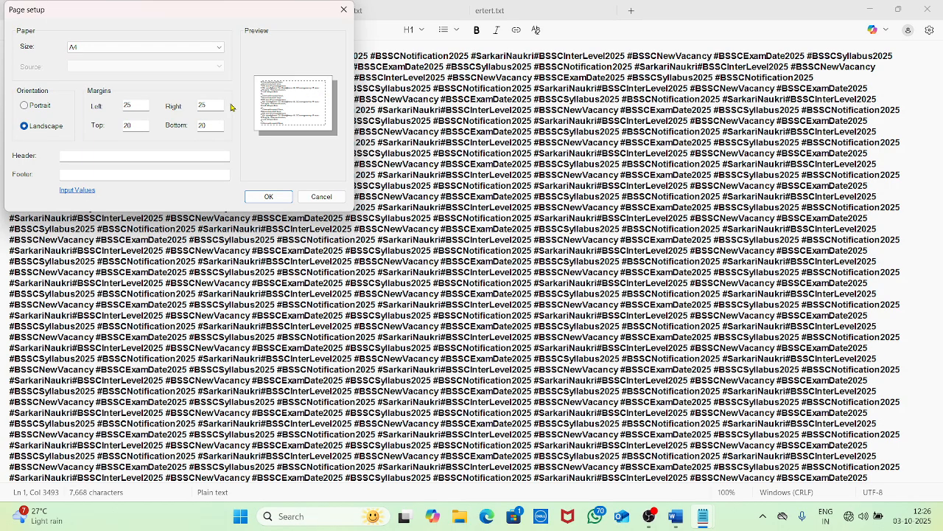
left_click(28, 109)
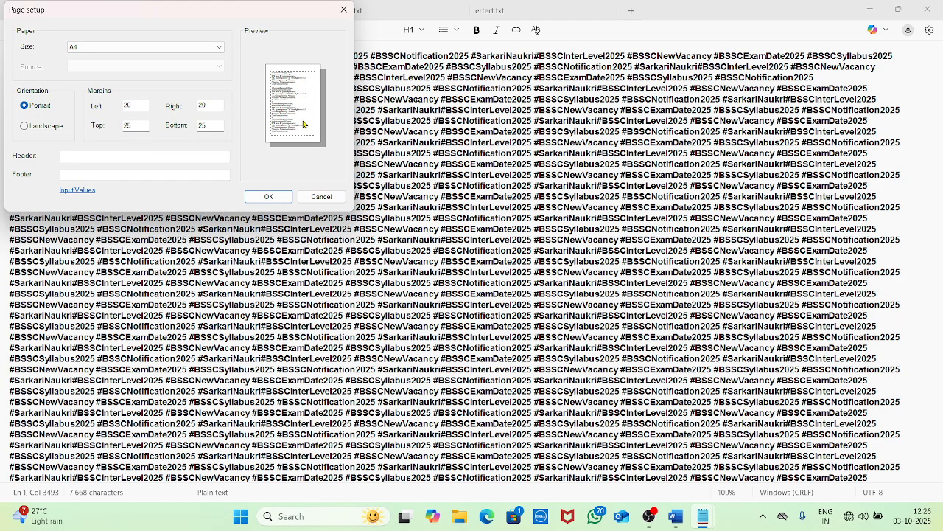
left_click(24, 127)
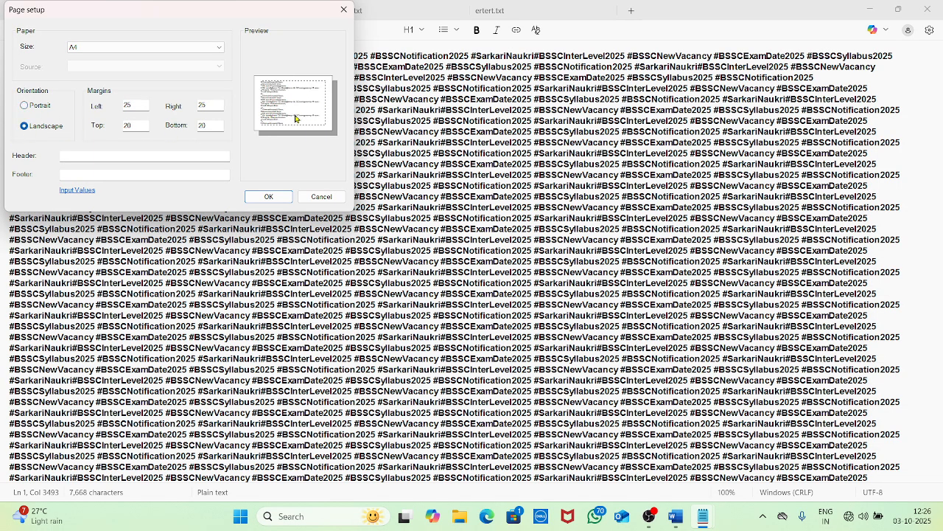
left_click(25, 104)
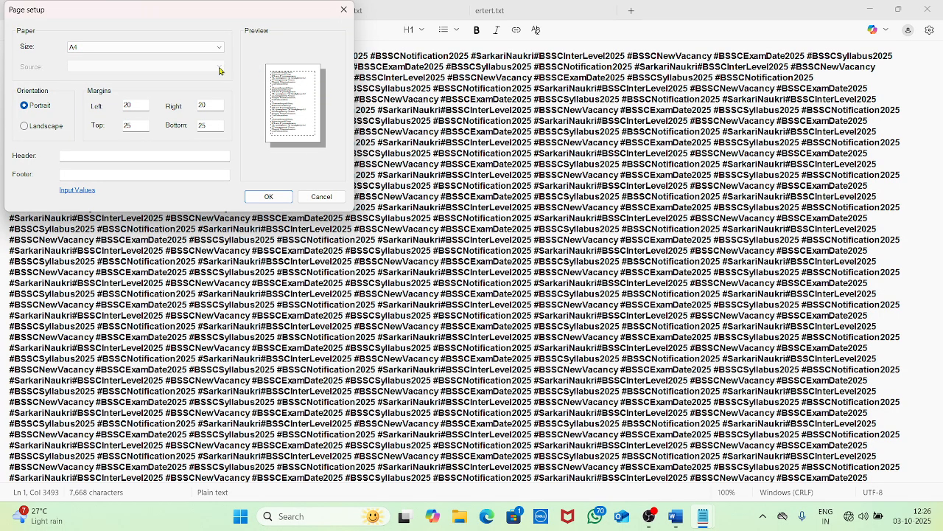
Set Left, Right, Top and Bottom margins to 15, header 'RCSM', footer 'PAGE NO', and confirm
left_click_drag(138, 106, 82, 109)
type("15")
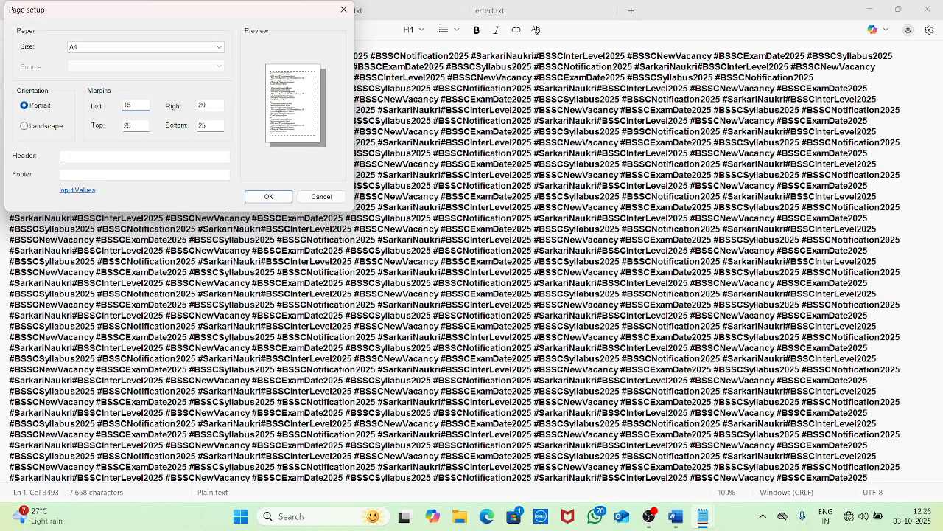
key("Tab")
type("15")
key("Tab")
type("15")
key("Tab")
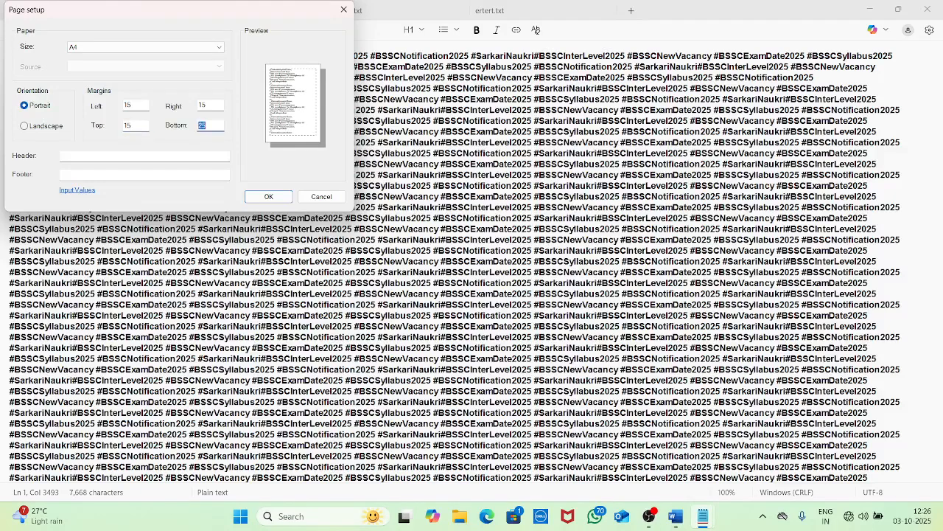
type("15")
key("Tab")
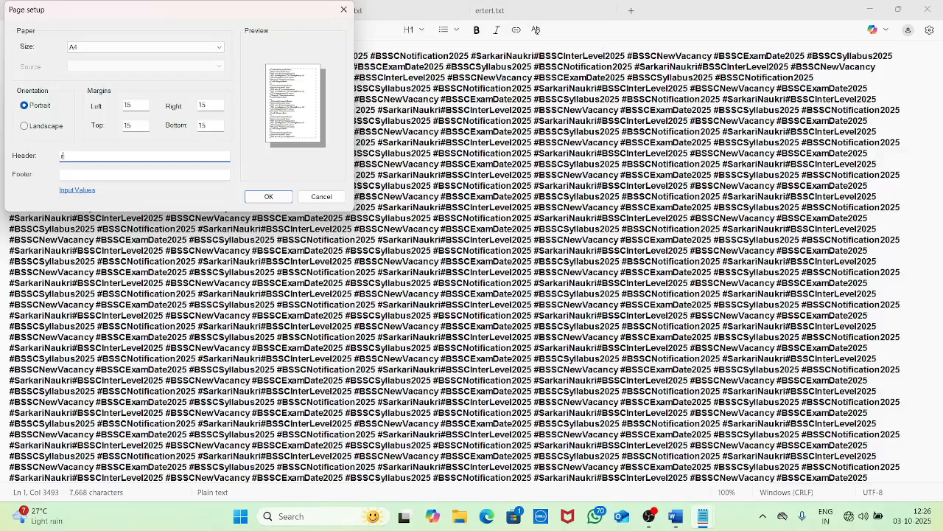
type("RCSM")
key("Tab")
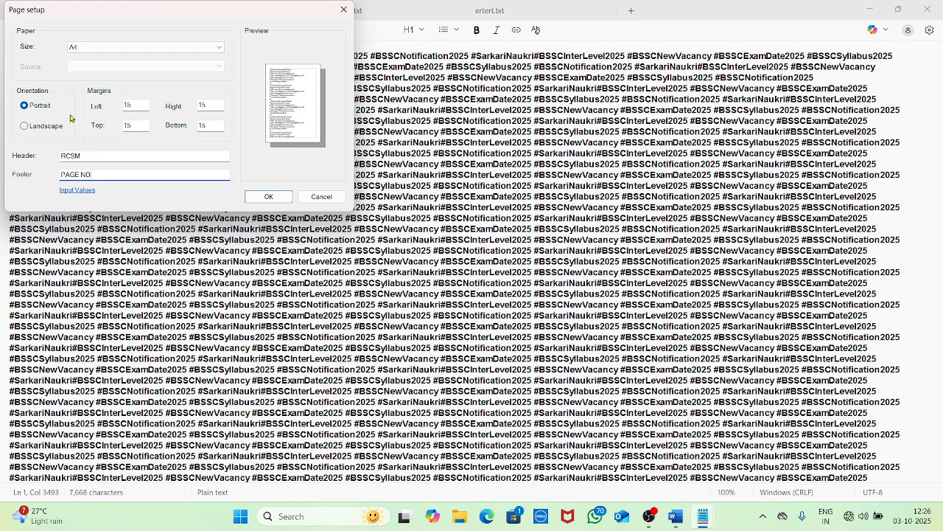
left_click(270, 198)
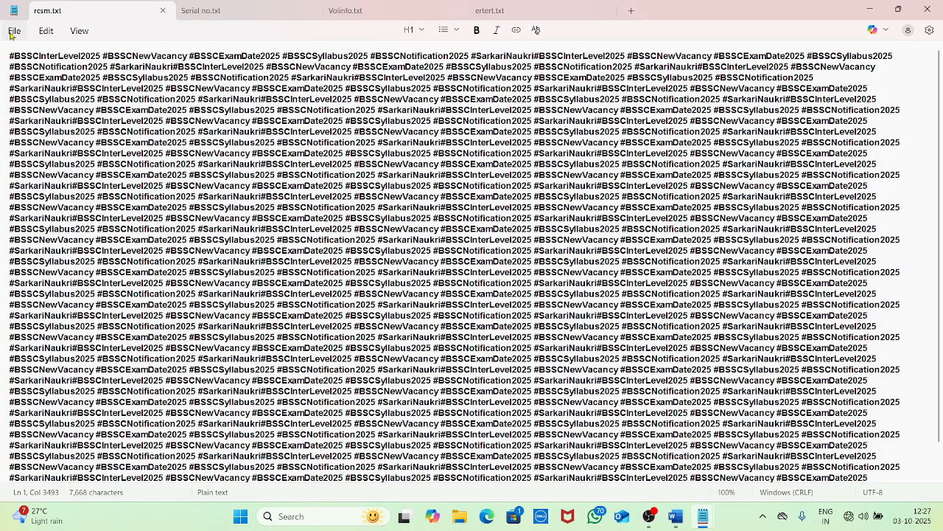
Print rcsm.txt to Microsoft Print to PDF after briefly selecting OneNote (Desktop)
left_click(13, 31)
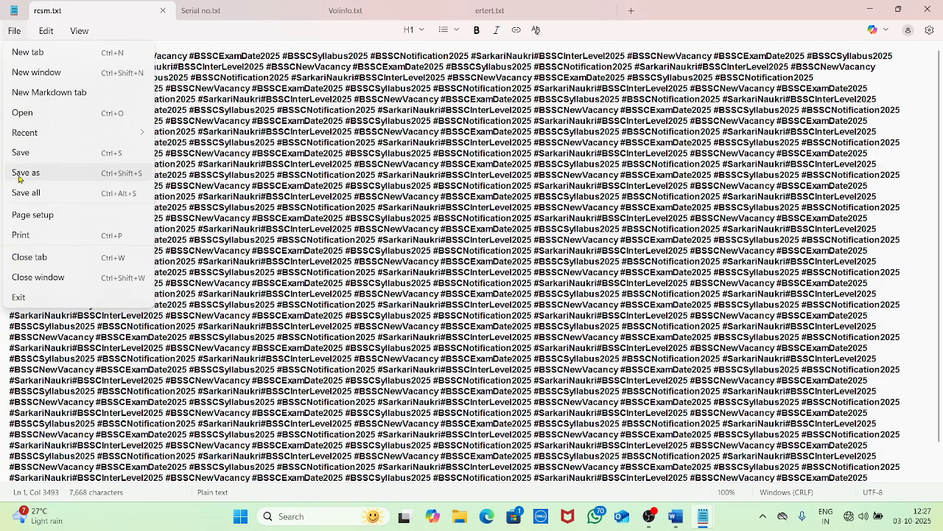
left_click(68, 233)
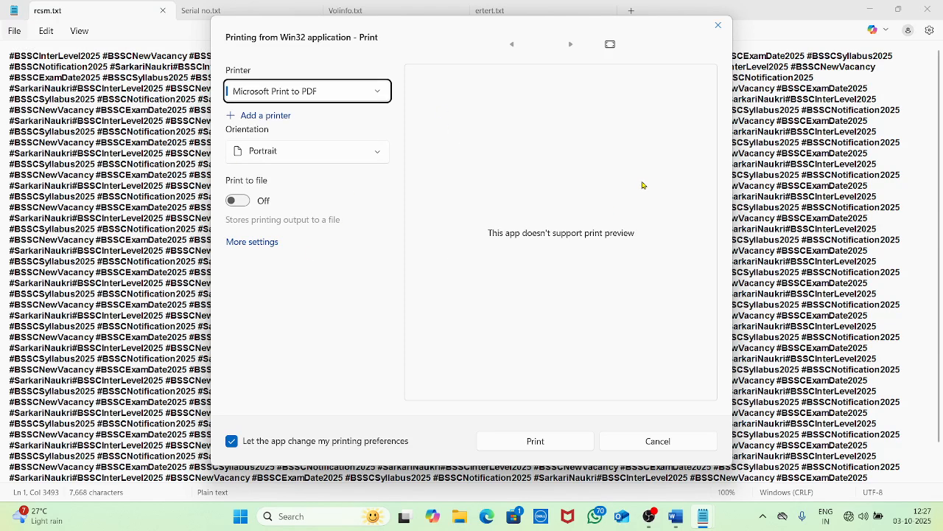
left_click(347, 95)
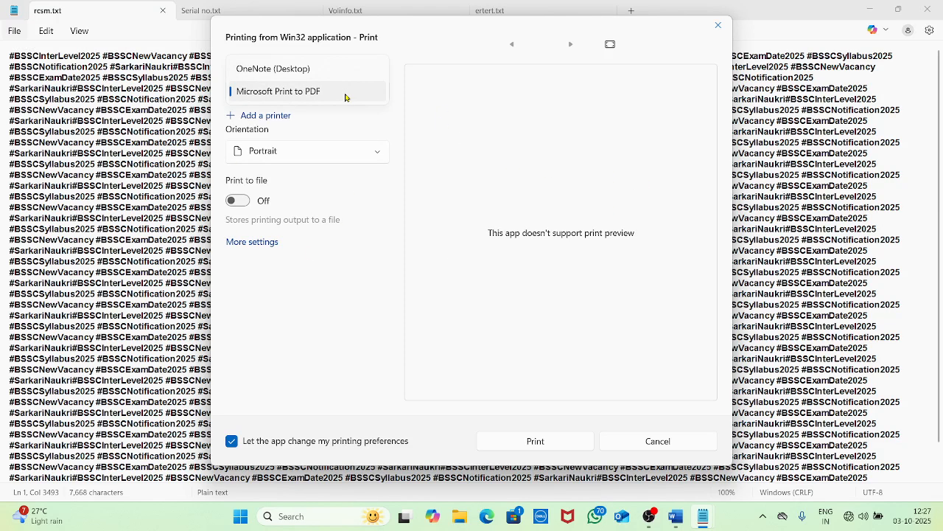
left_click(297, 68)
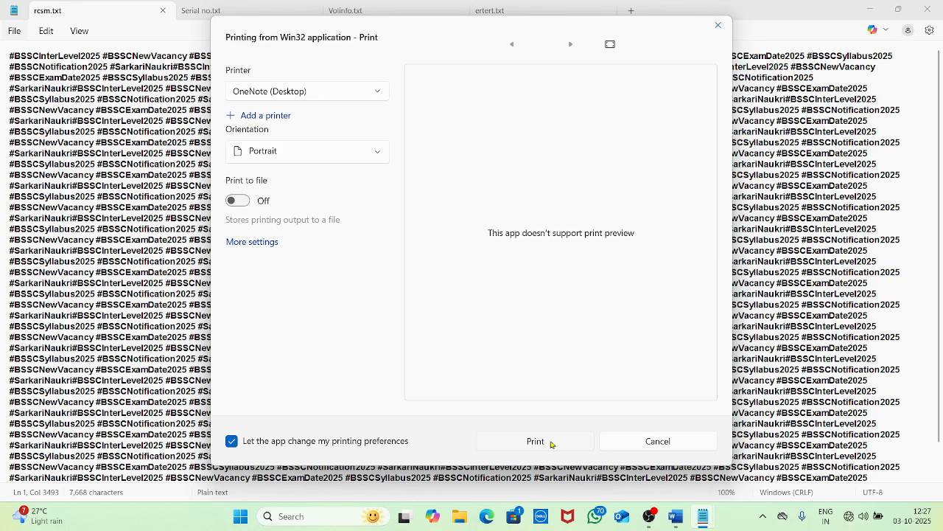
left_click(321, 93)
left_click(307, 116)
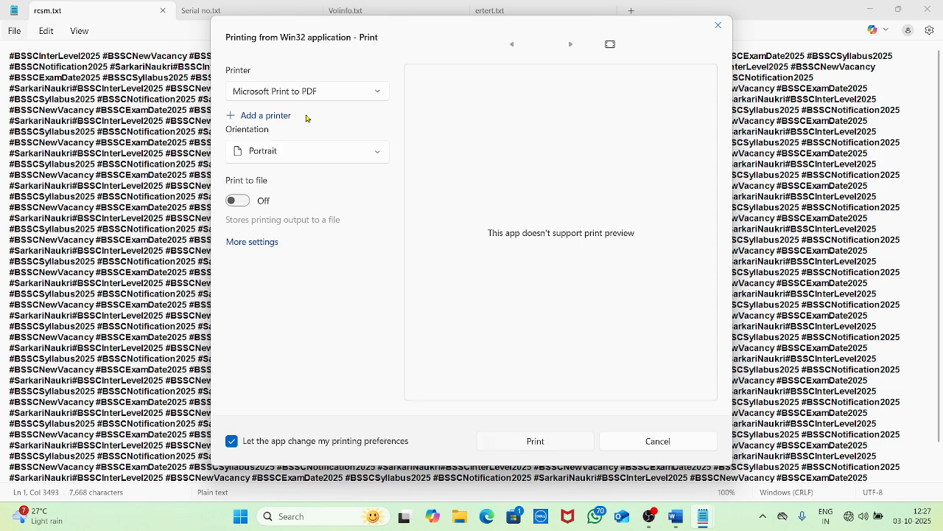
left_click(524, 441)
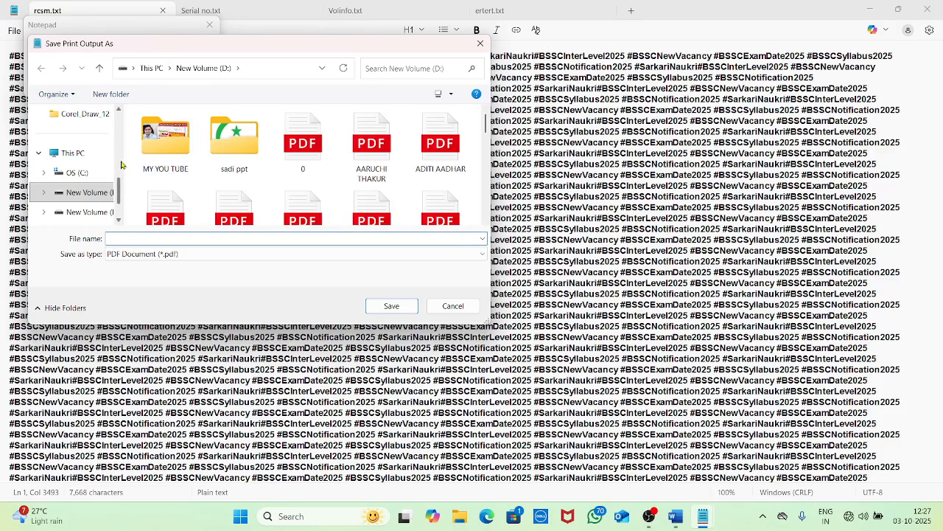
Save the PDF on the Desktop as RESEARCH COMPUTER and minimize both Notepad windows
left_click(79, 152)
scroll(73, 155, "up", 5)
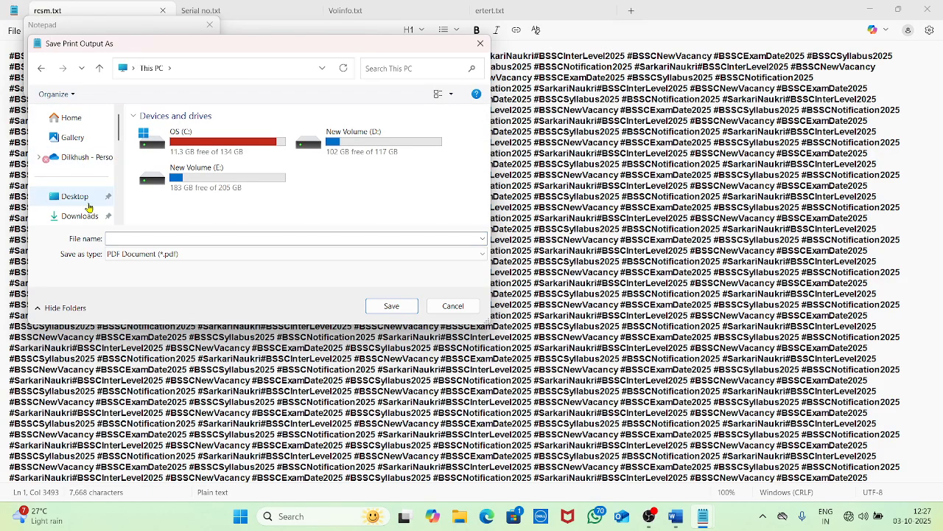
left_click(87, 199)
left_click(148, 238)
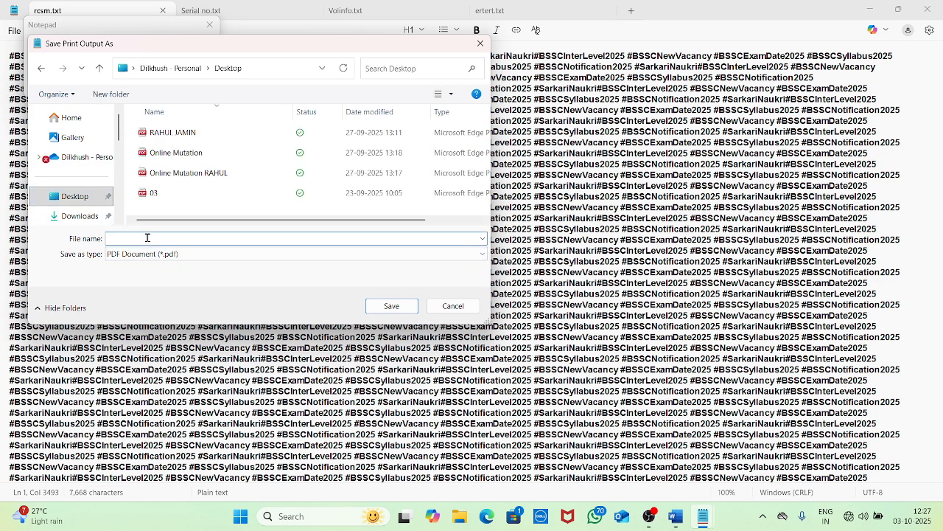
type("RESC")
left_click(391, 305)
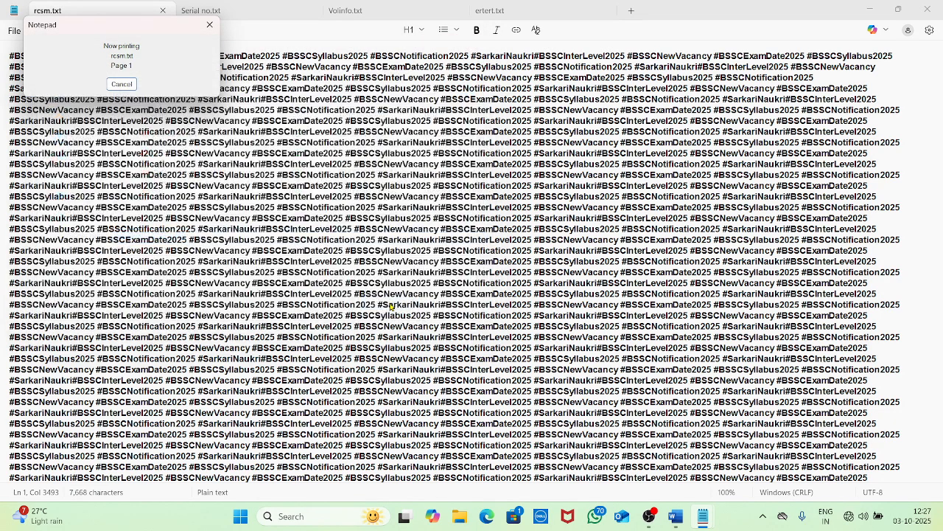
left_click(872, 9)
left_click(873, 10)
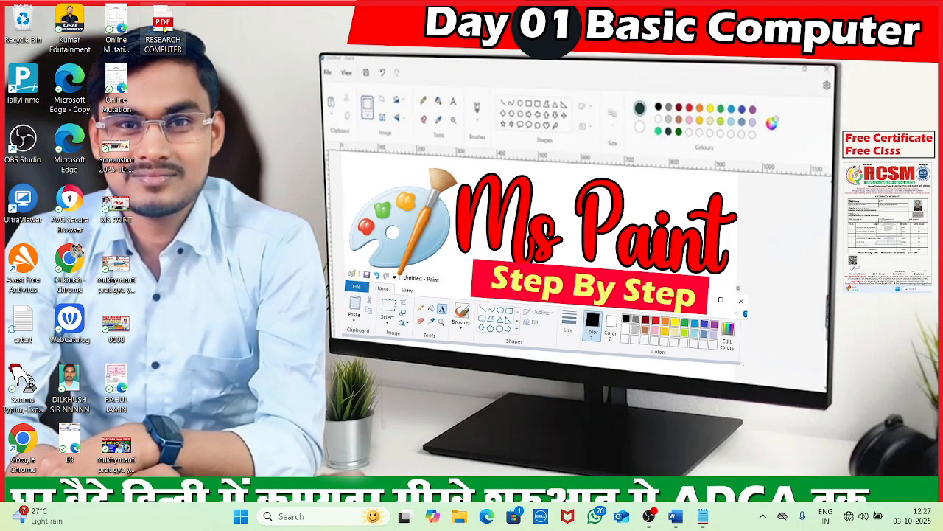
Open RESEARCH COMPUTER.pdf in Edge, scroll through both pages, then close Edge
double_click(163, 33)
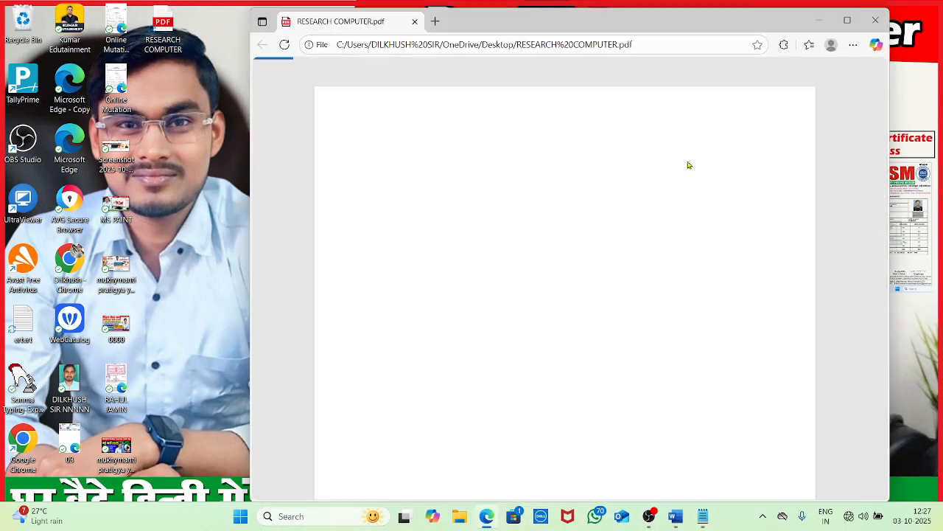
scroll(685, 180, "down", 20)
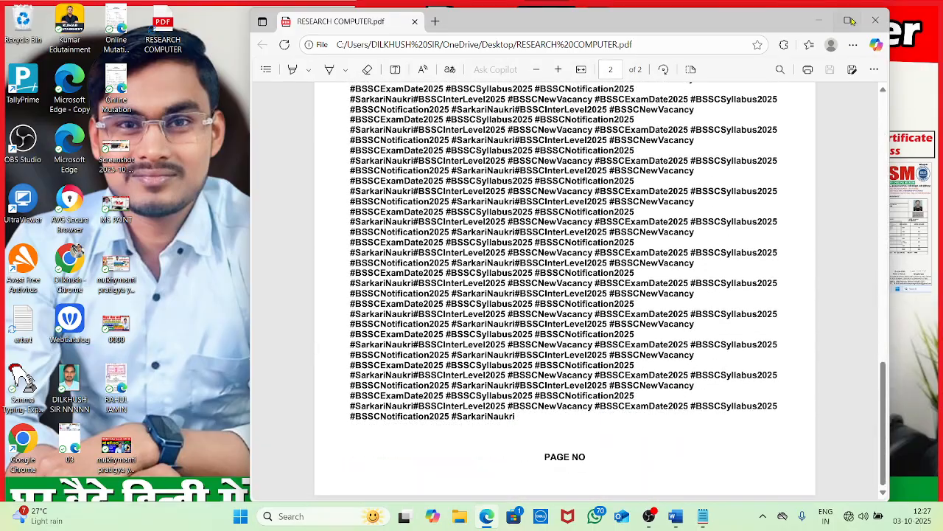
scroll(713, 210, "up", 20)
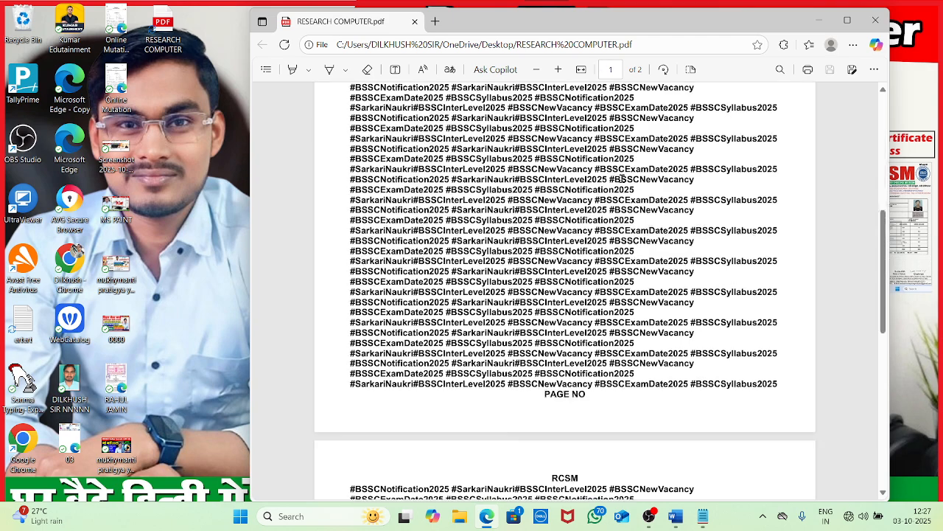
scroll(588, 141, "down", 15)
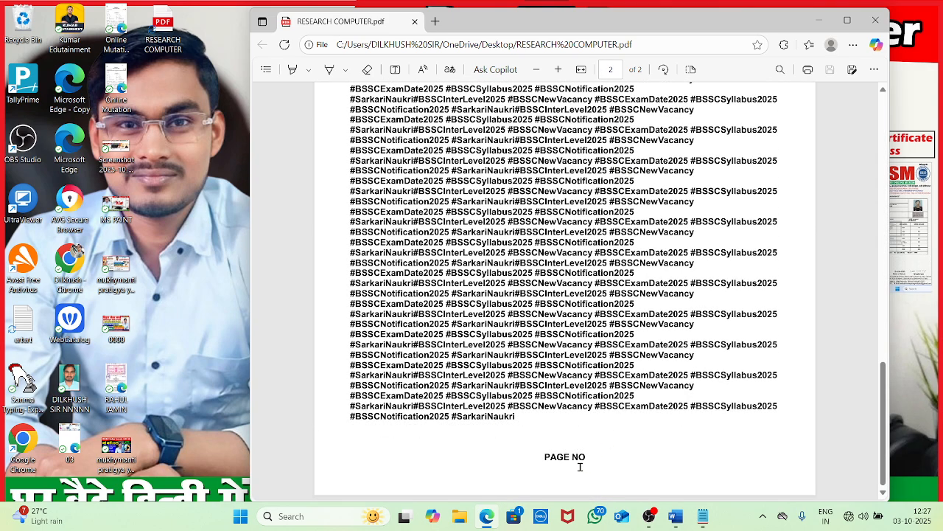
left_click(875, 20)
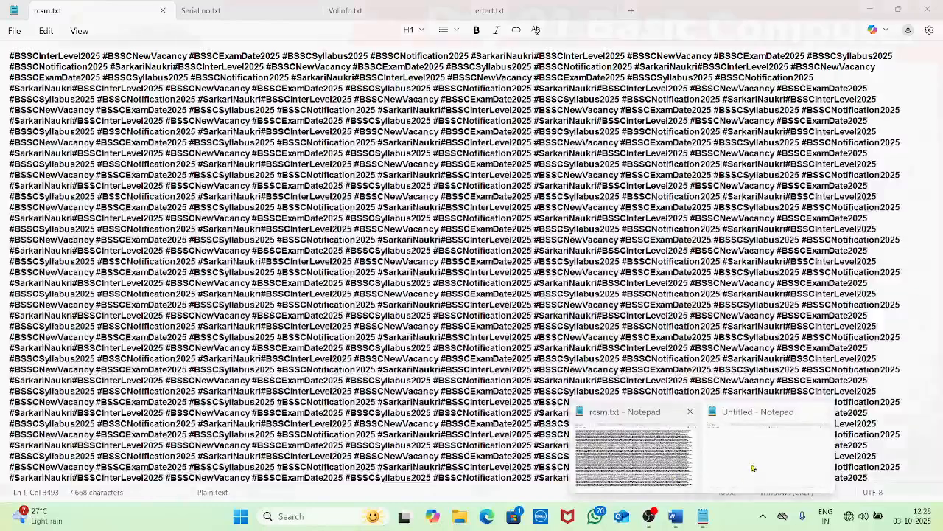
Restore the Untitled Notepad window, add a blank tab and close it with File > Close tab
left_click(742, 443)
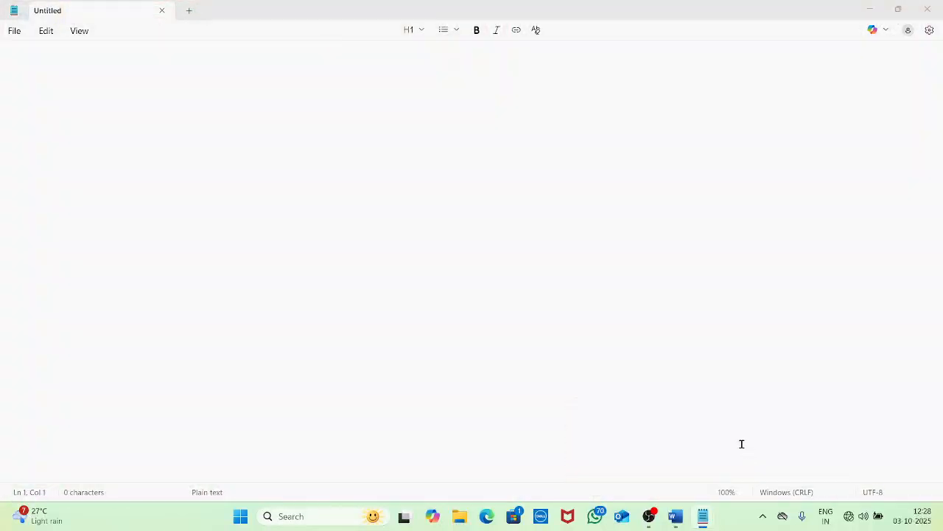
left_click(12, 32)
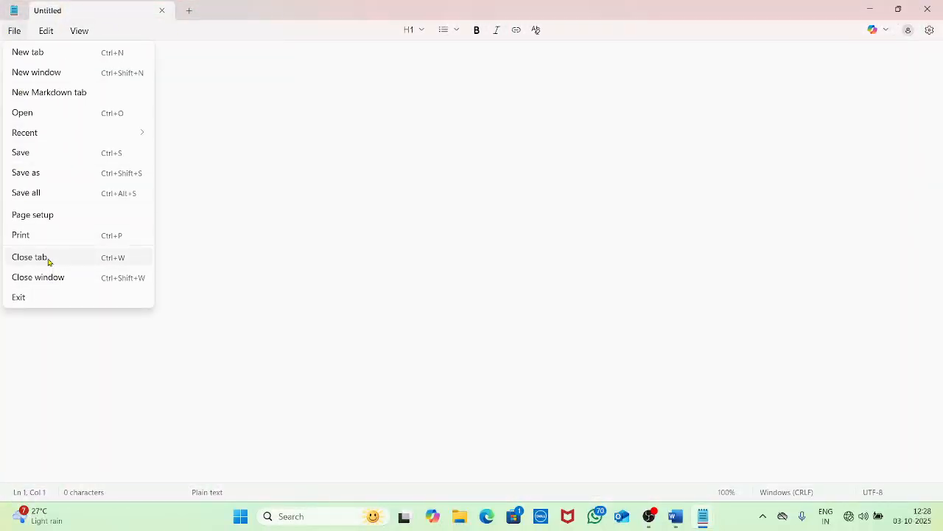
left_click(190, 11)
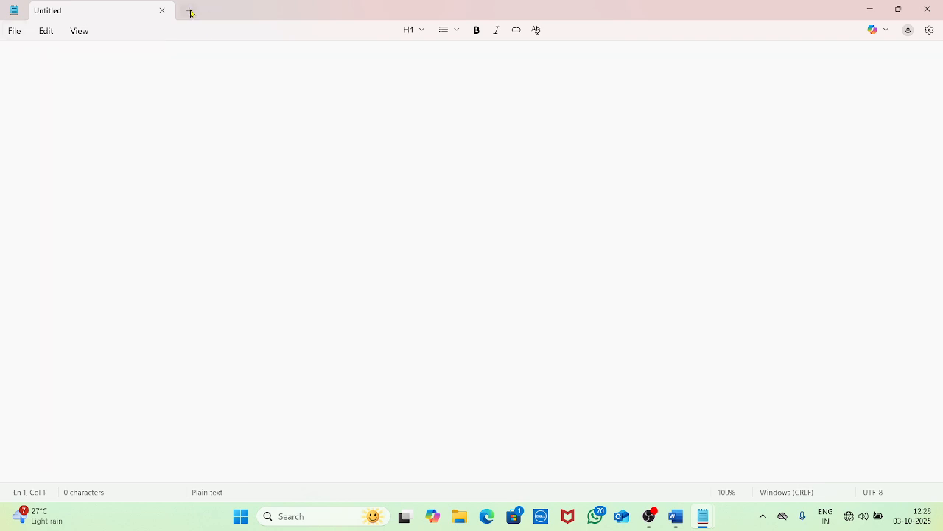
left_click(190, 11)
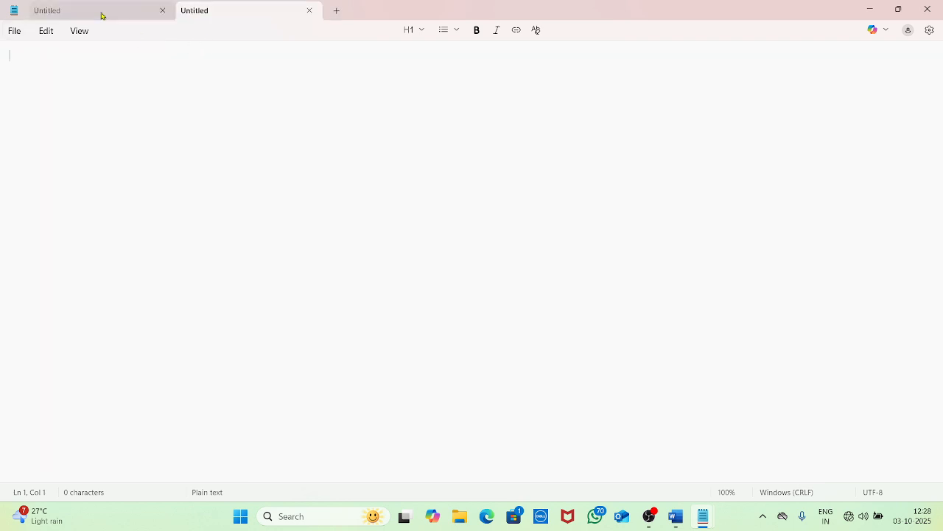
left_click(13, 33)
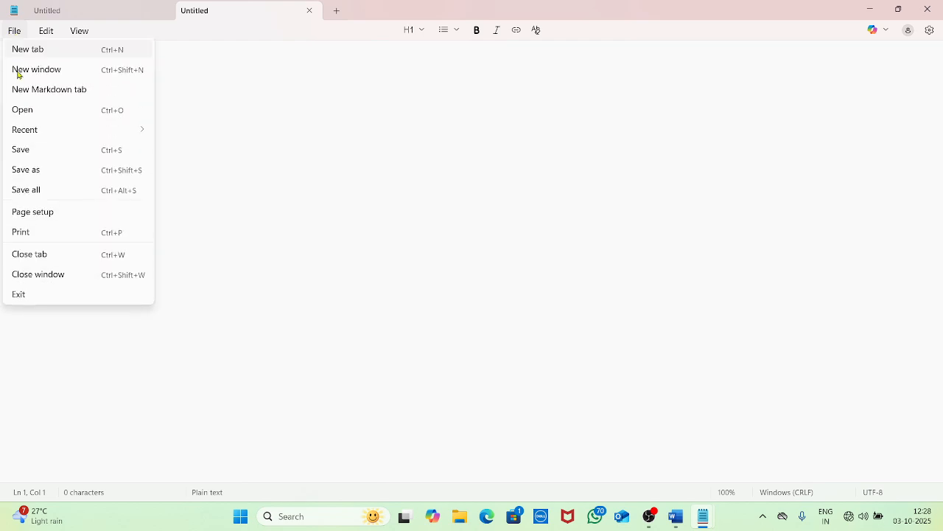
left_click(57, 263)
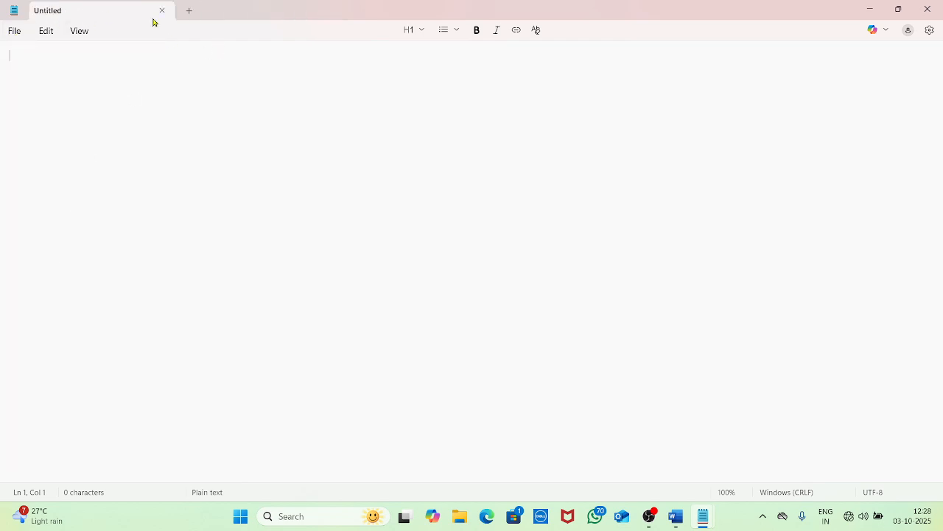
Open two more blank tabs, switch between them, and close the extras with Ctrl+W
left_click(188, 11)
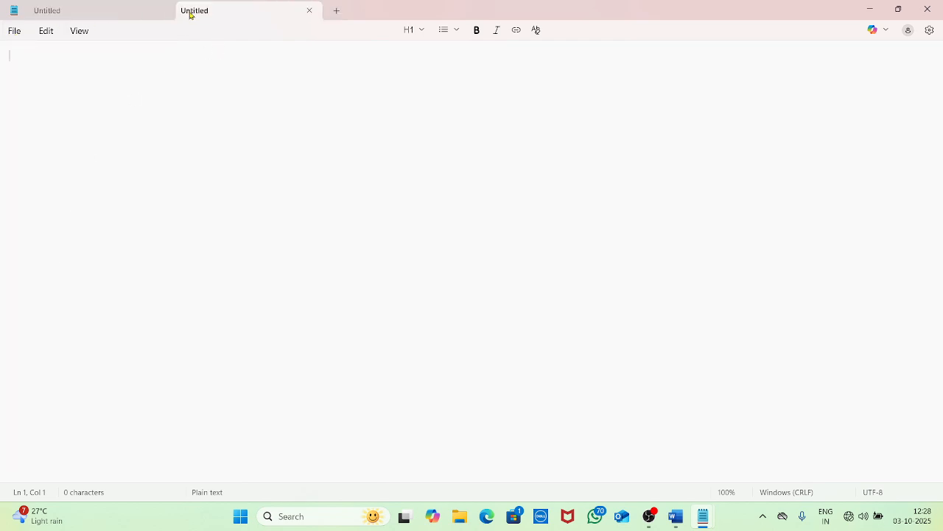
left_click(337, 10)
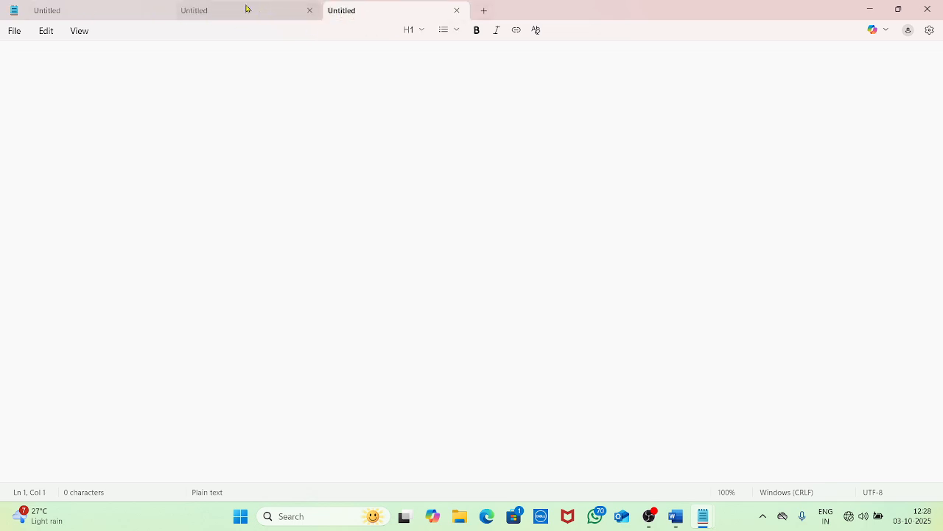
left_click(215, 13)
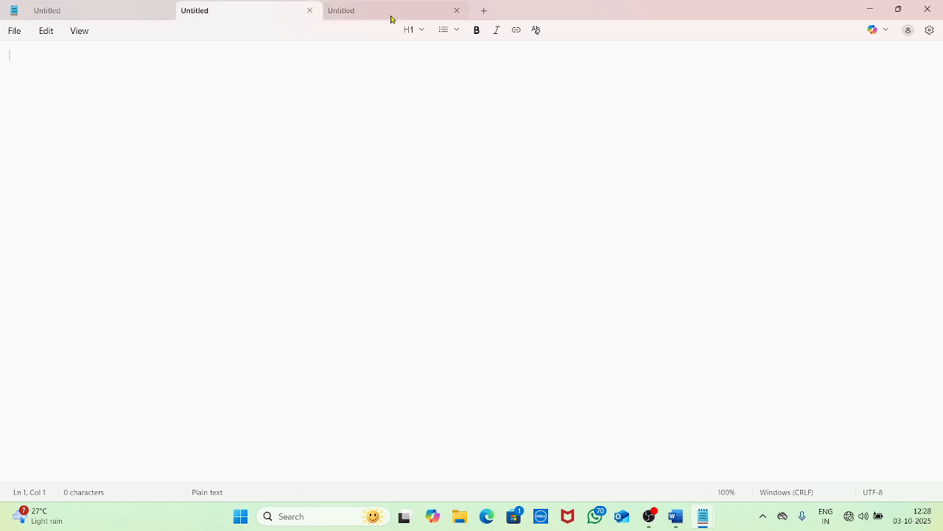
left_click(390, 18)
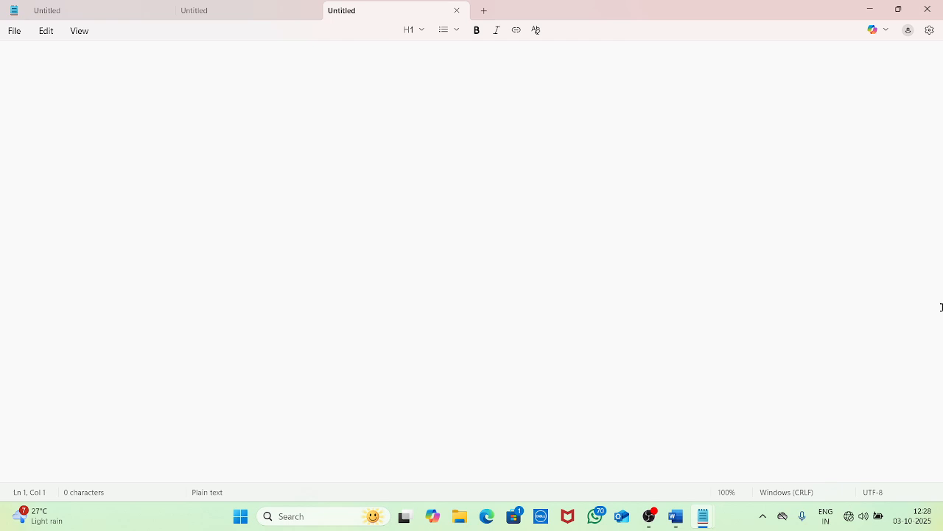
key("ctrl+w")
key("ctrl+w")
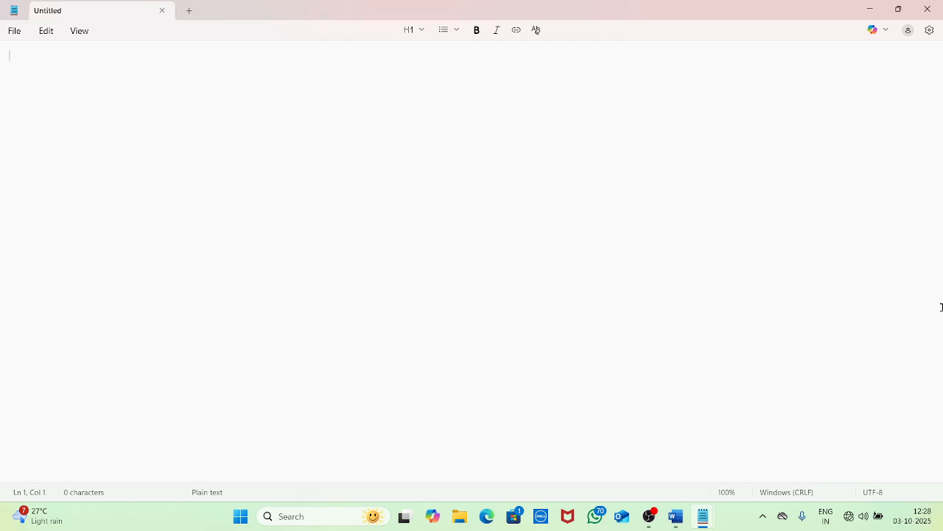
left_click(14, 31)
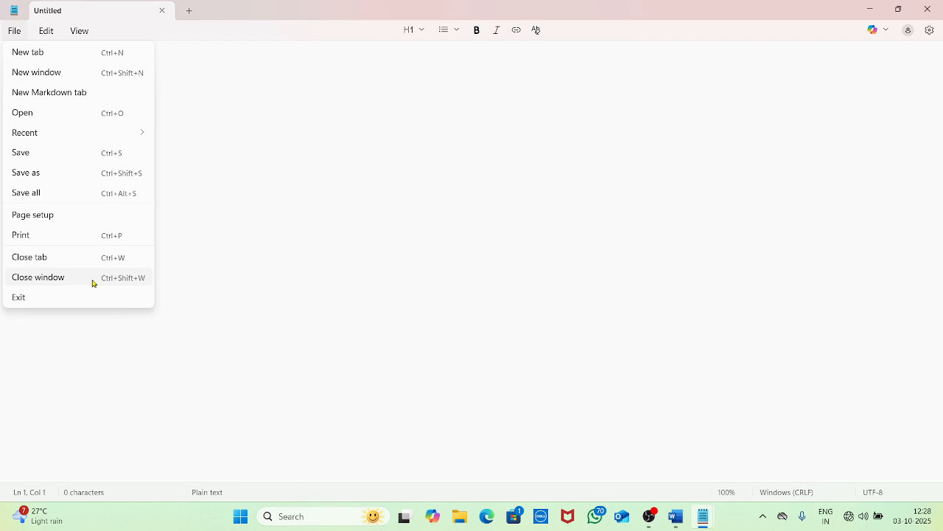
Close and reopen Notepad, viewing the Serial no.txt, Volinfo.txt and ertert.txt tabs
left_click(94, 284)
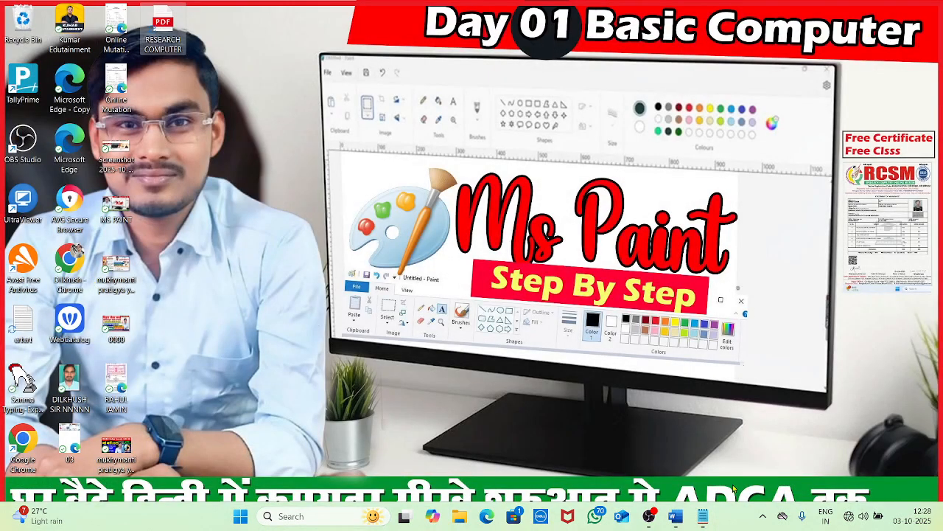
left_click(703, 520)
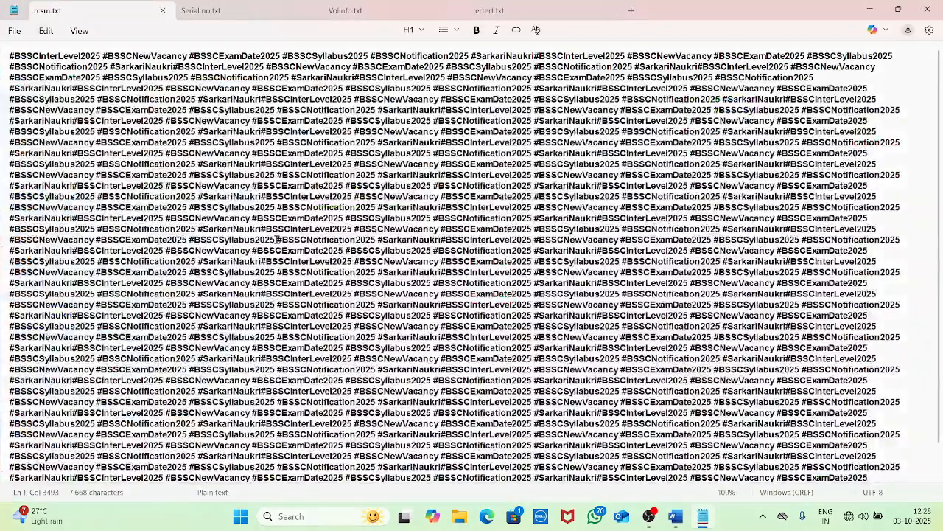
left_click(297, 9)
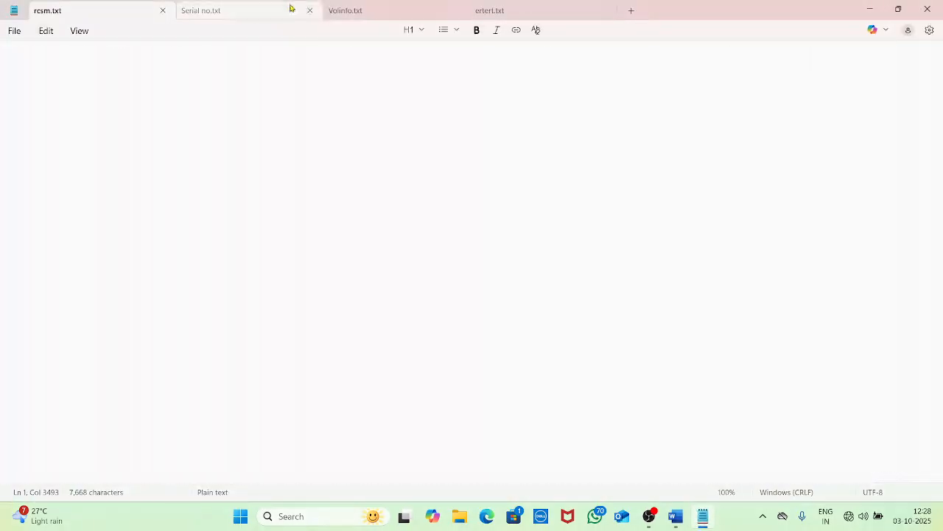
left_click(368, 10)
left_click(505, 9)
left_click(14, 30)
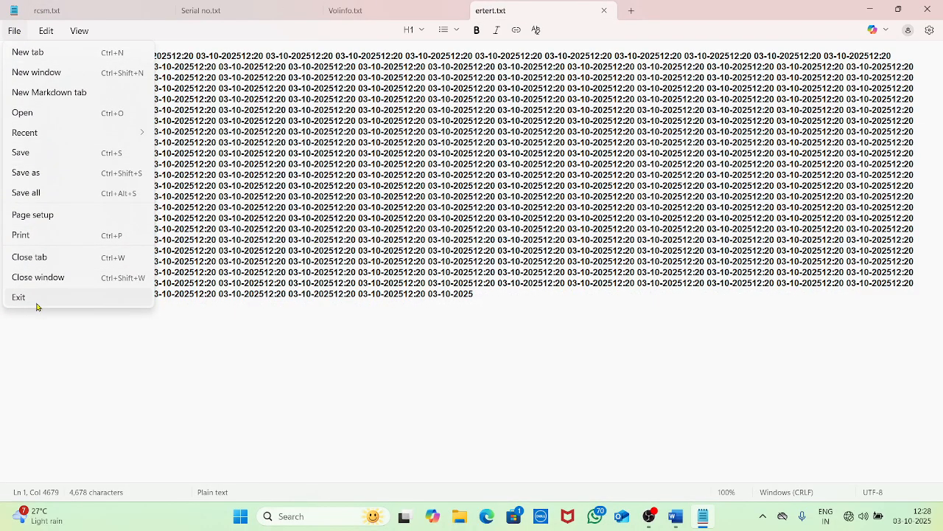
left_click(516, 344)
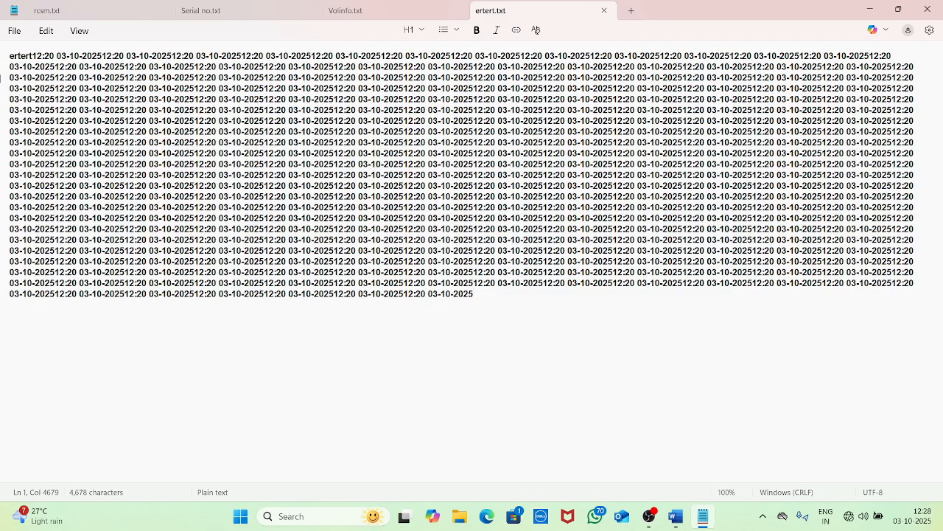
Exit Notepad and relaunch it maximized from the Run prompt
left_click(14, 31)
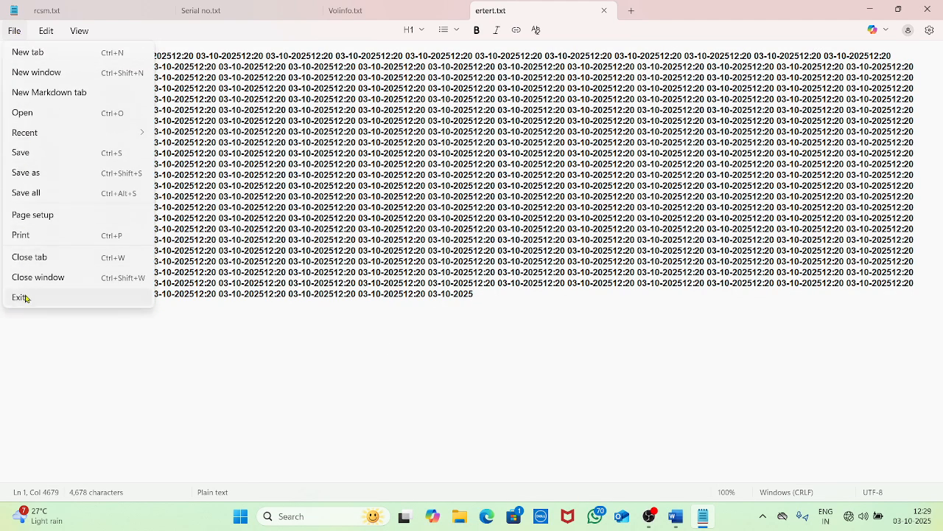
left_click(23, 297)
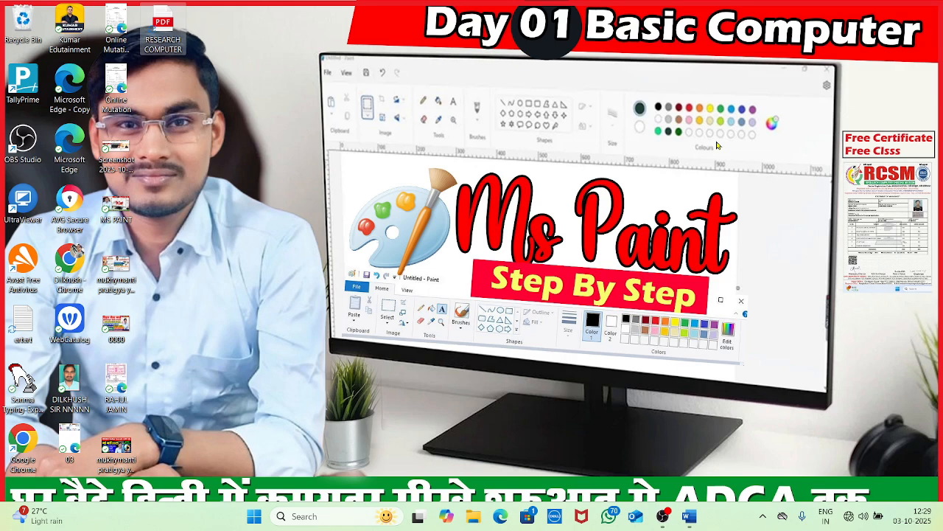
key("super+r")
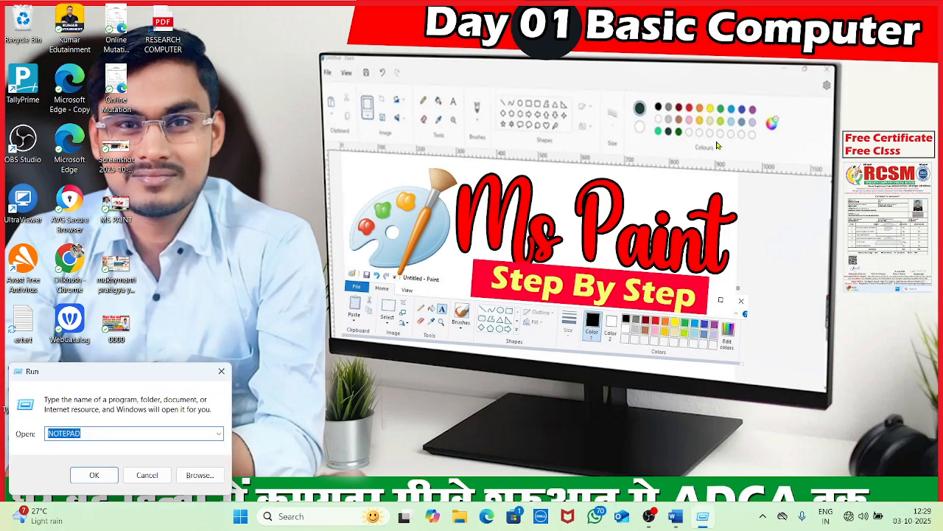
key("Return")
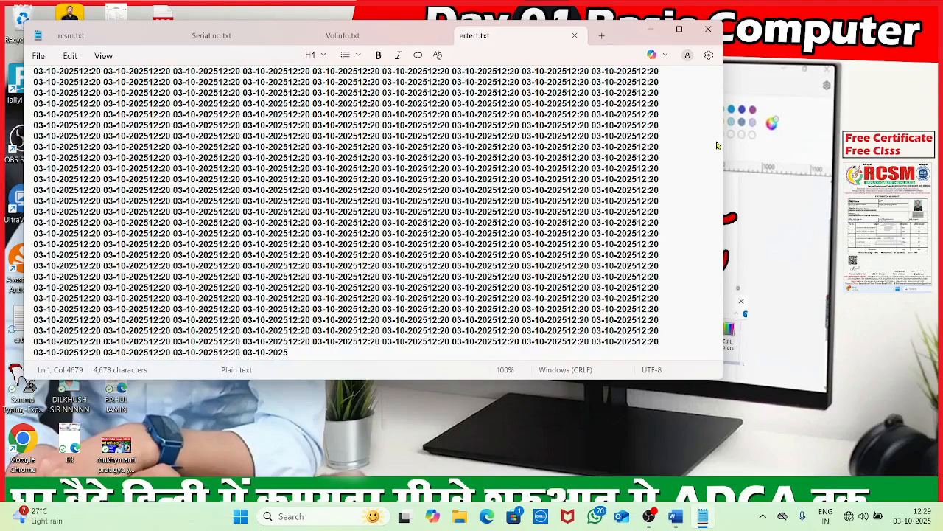
left_click(673, 28)
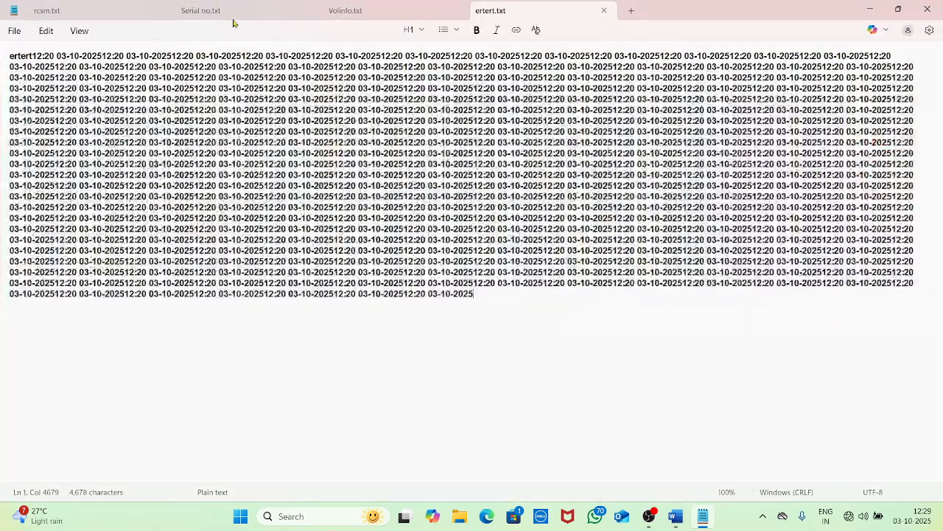
Delete all the repeated date text in ertert.txt, leaving it at 0 characters
left_click(49, 30)
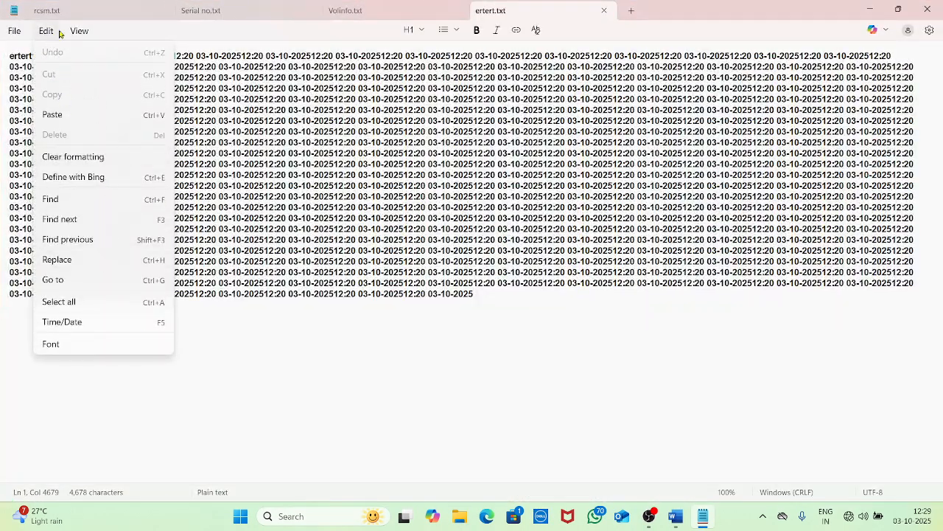
left_click(79, 30)
left_click(240, 385)
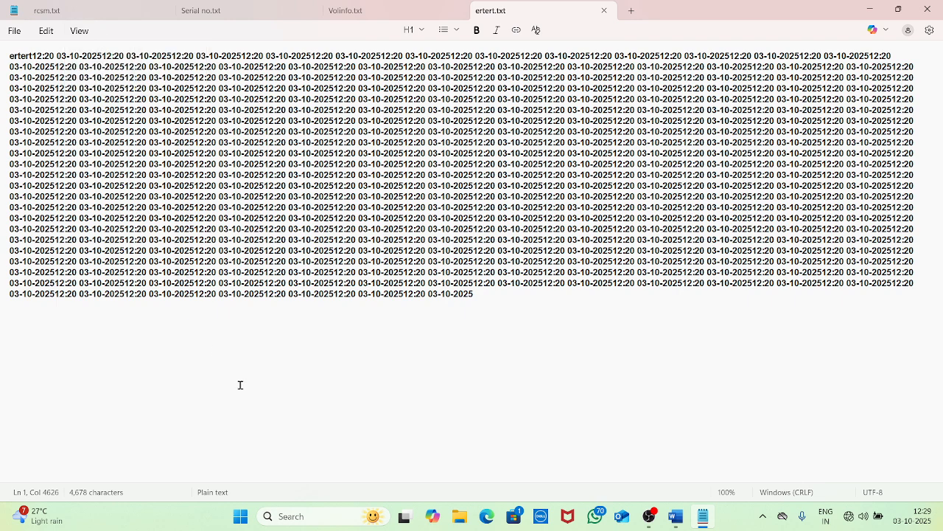
key("ctrl+a")
key("BackSpace")
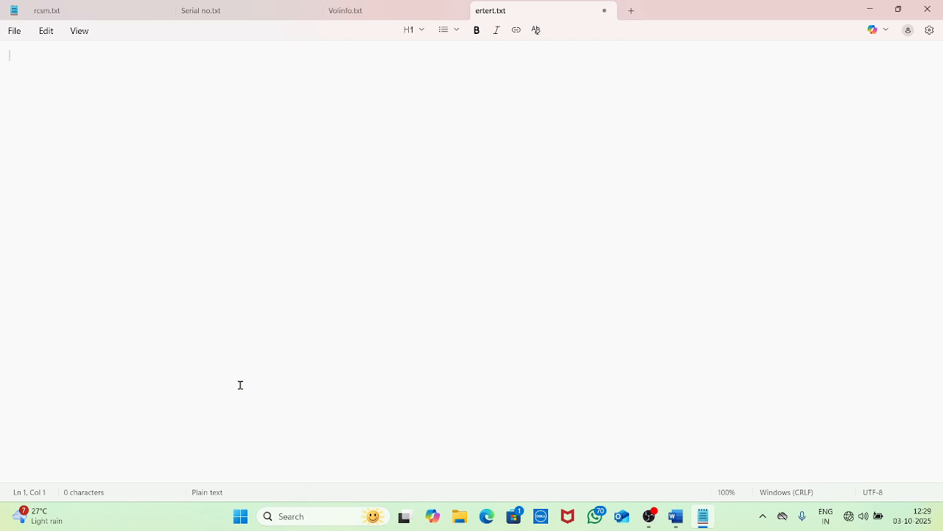
Generate sample paragraphs with =RAND() in Word and move them into ertert.txt (1,303 characters)
left_click(676, 516)
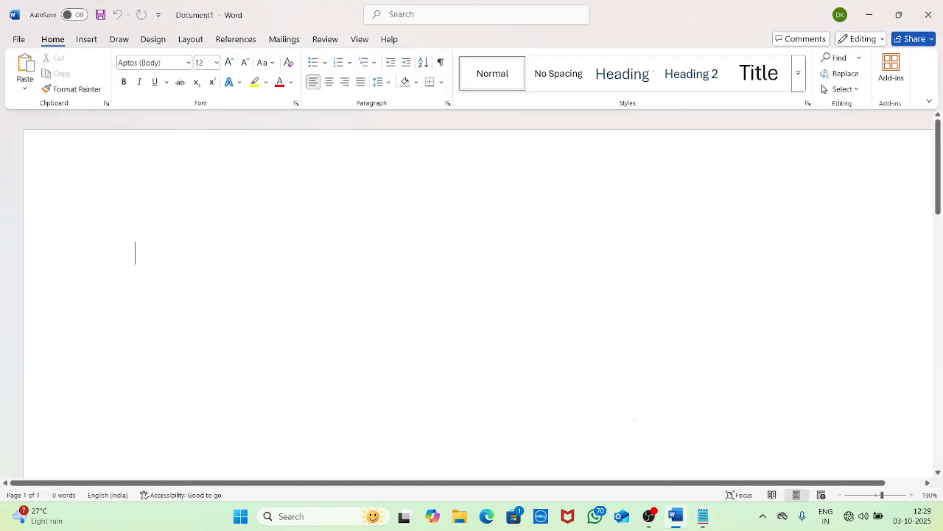
type("=")
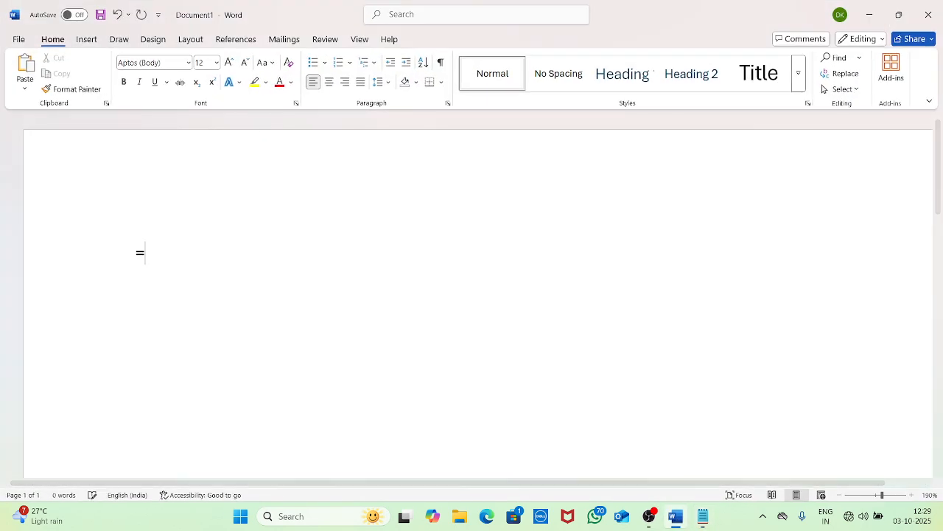
type("RAND()")
key("Return")
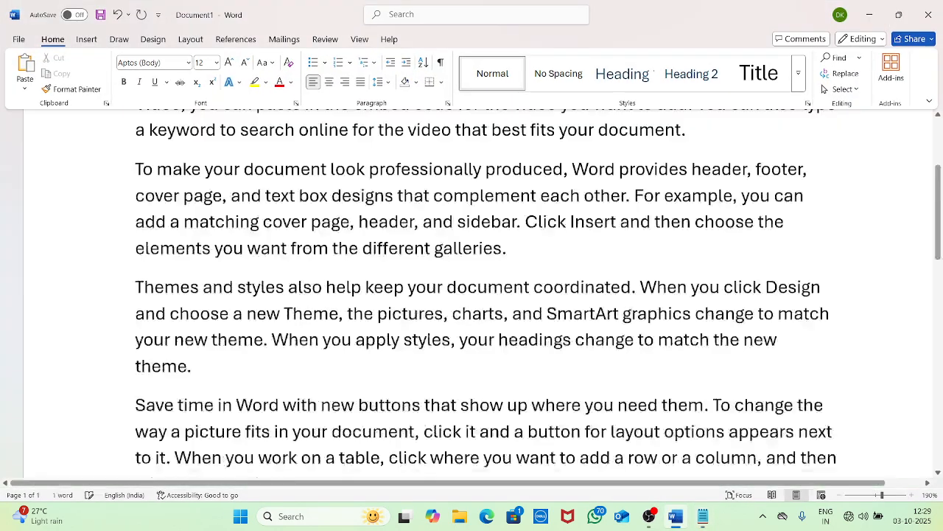
key("ctrl+a")
key("ctrl+c")
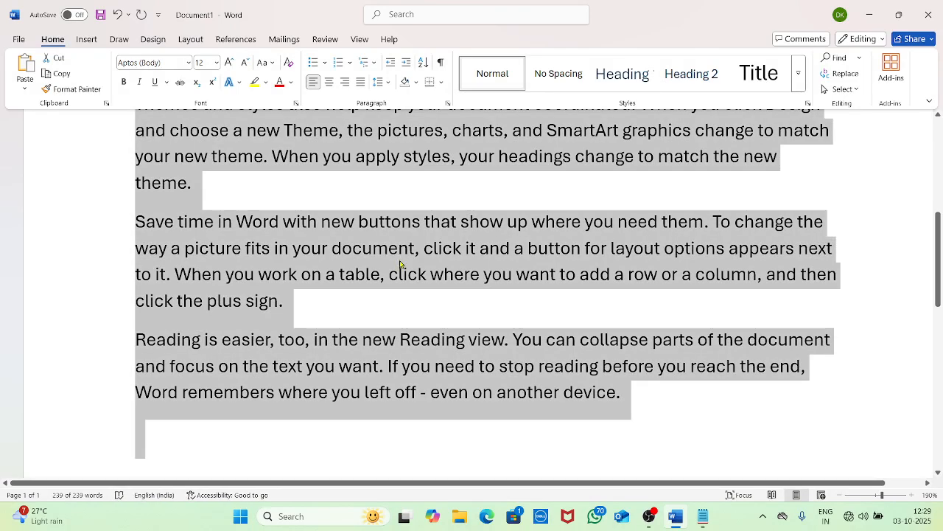
key("BackSpace")
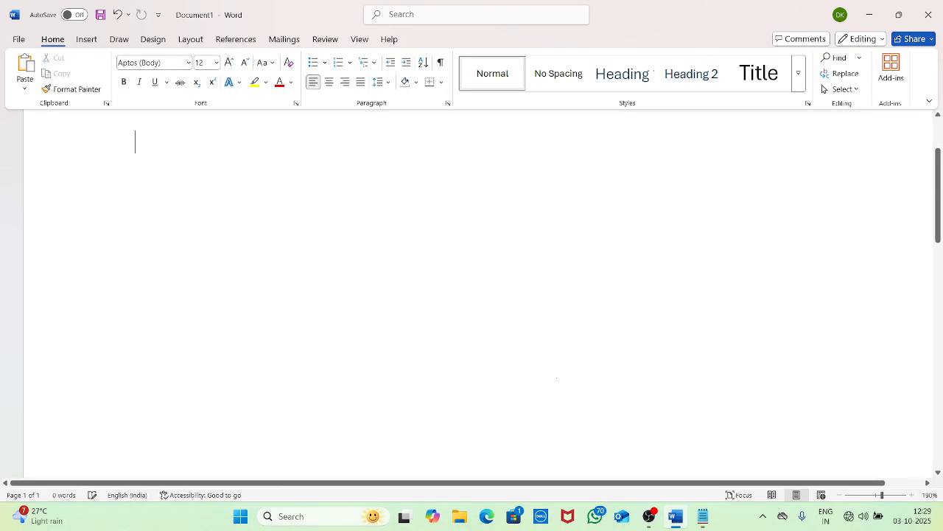
left_click(707, 523)
key("ctrl+v")
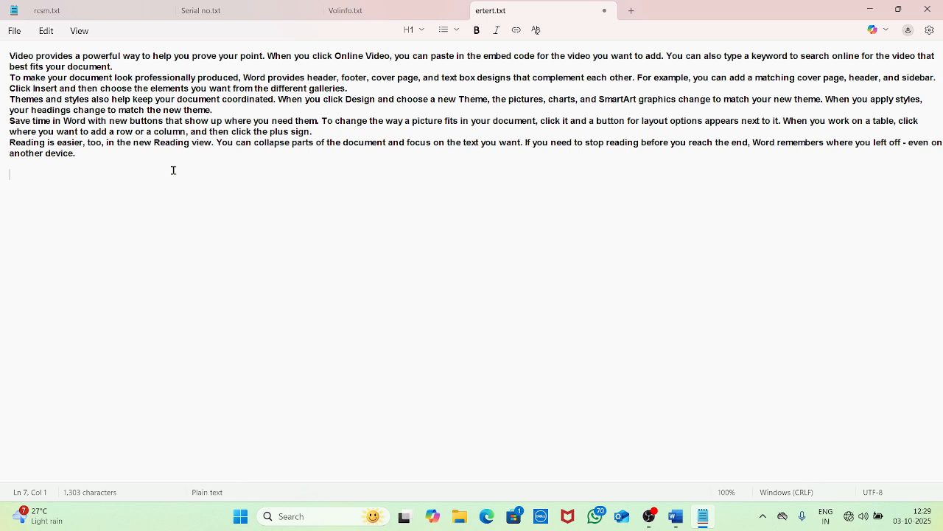
Clear the document with select-all and Delete, then paste the Word sample paragraphs back in
left_click(46, 31)
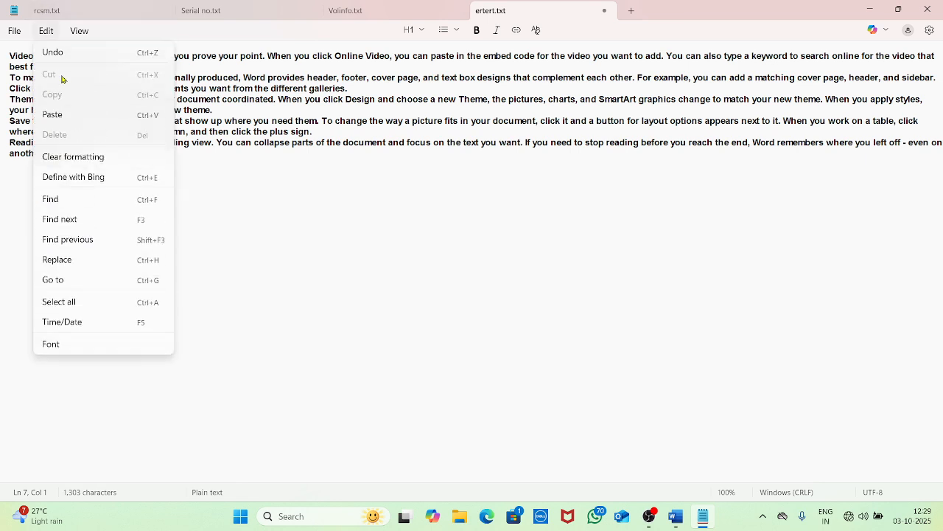
left_click(267, 208)
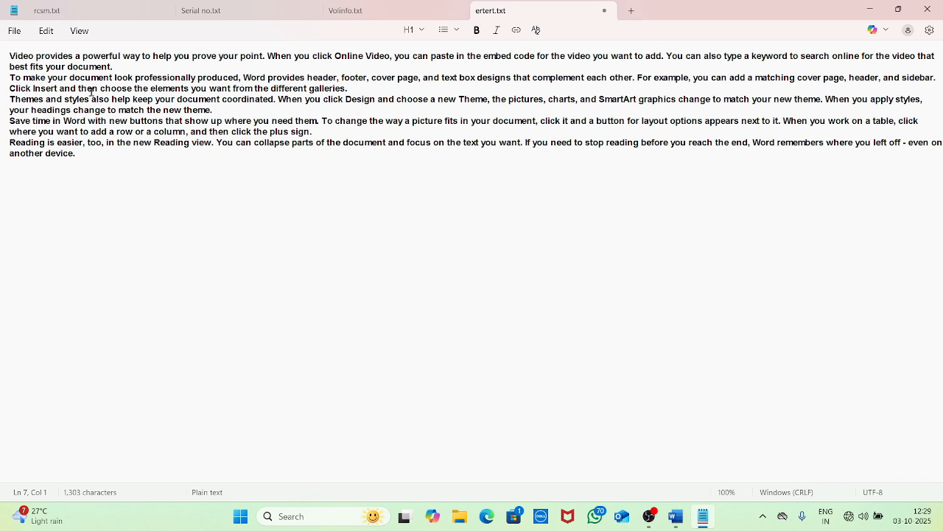
key("ctrl+a")
key("Delete")
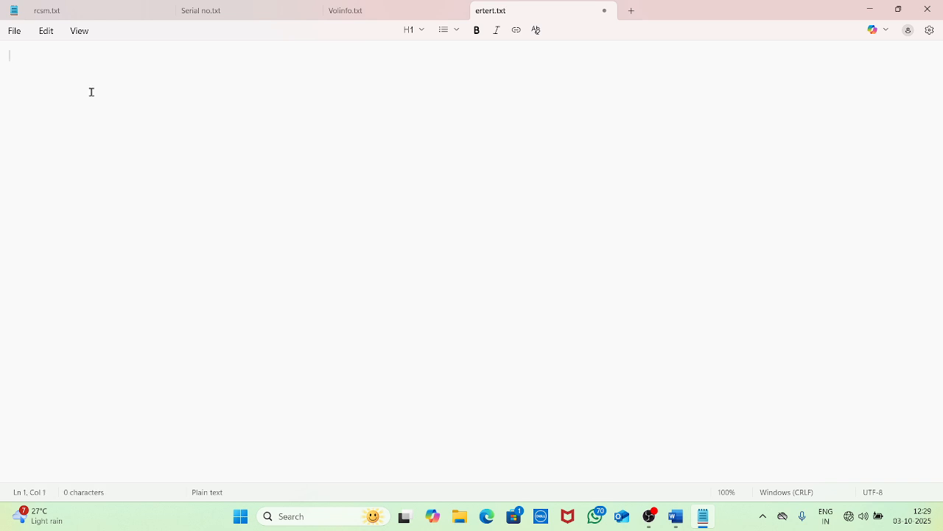
key("ctrl+v")
key("ctrl+a")
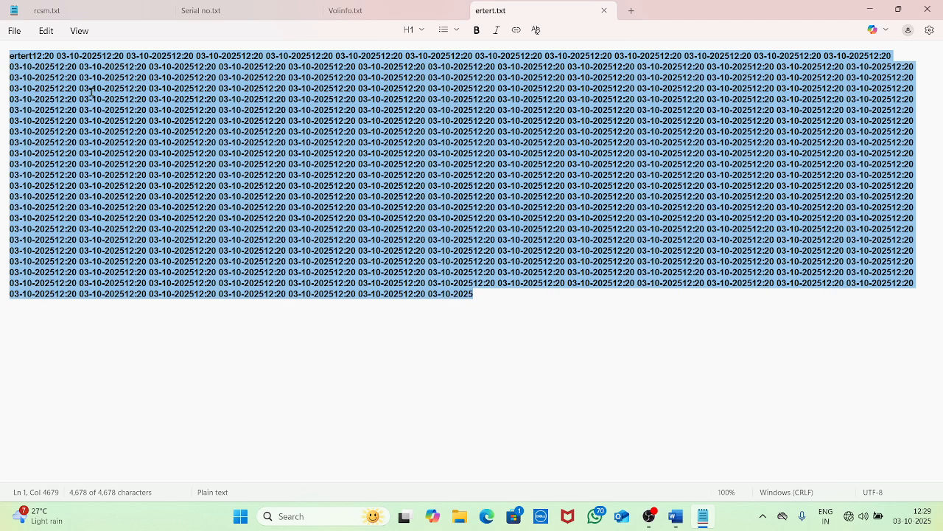
key("Delete")
key("ctrl+v")
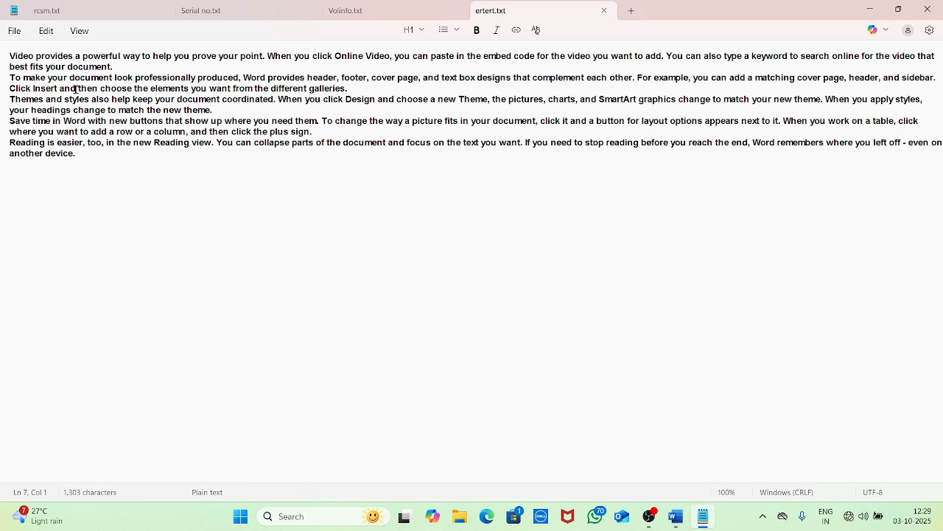
Undo the pasted sample text via Edit > Undo, then redo with Ctrl+Y to restore the paragraphs
left_click(46, 32)
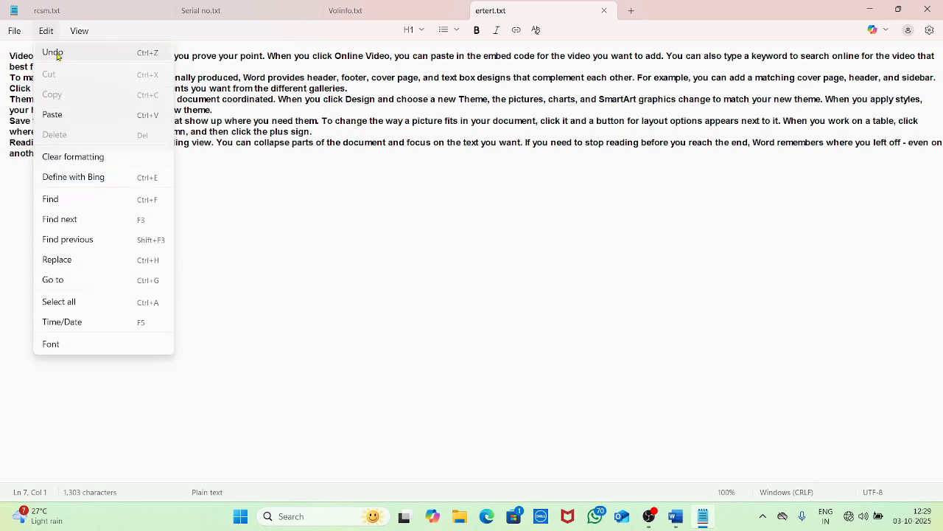
left_click(58, 56)
left_click(55, 34)
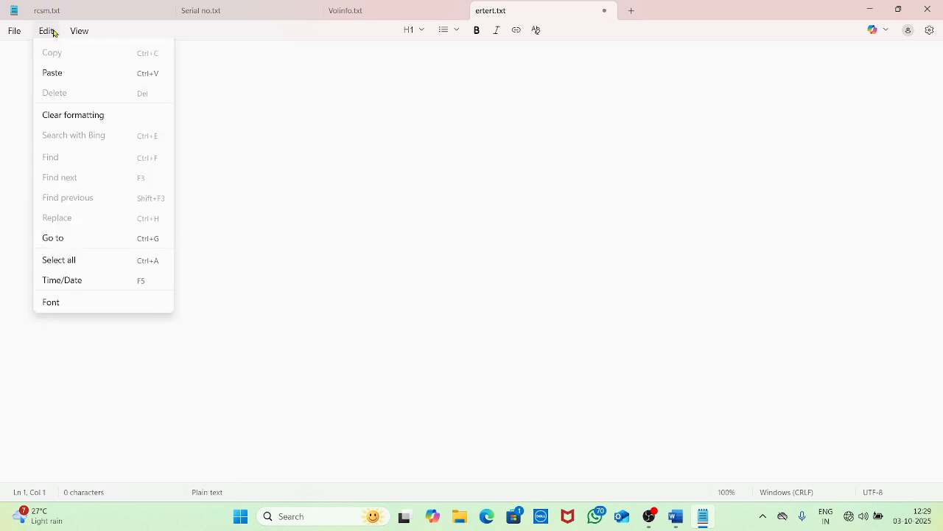
left_click(228, 103)
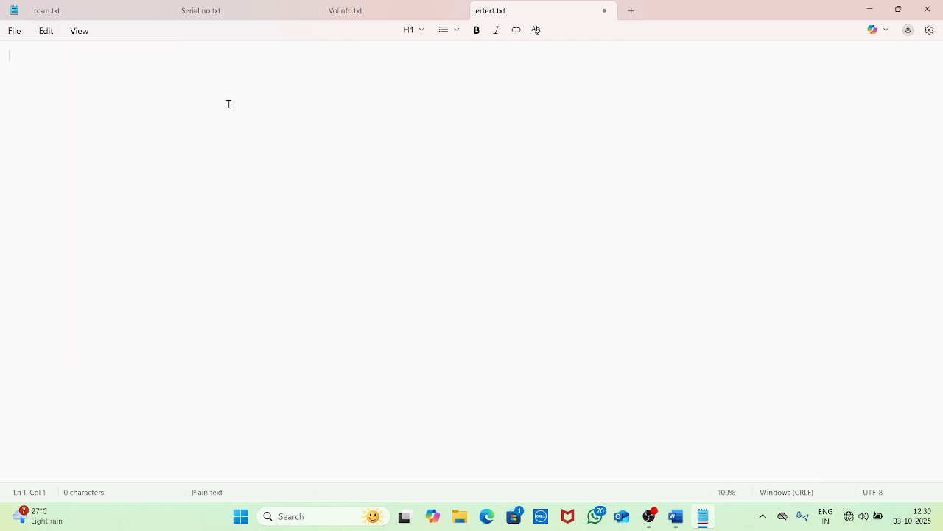
key("ctrl+y")
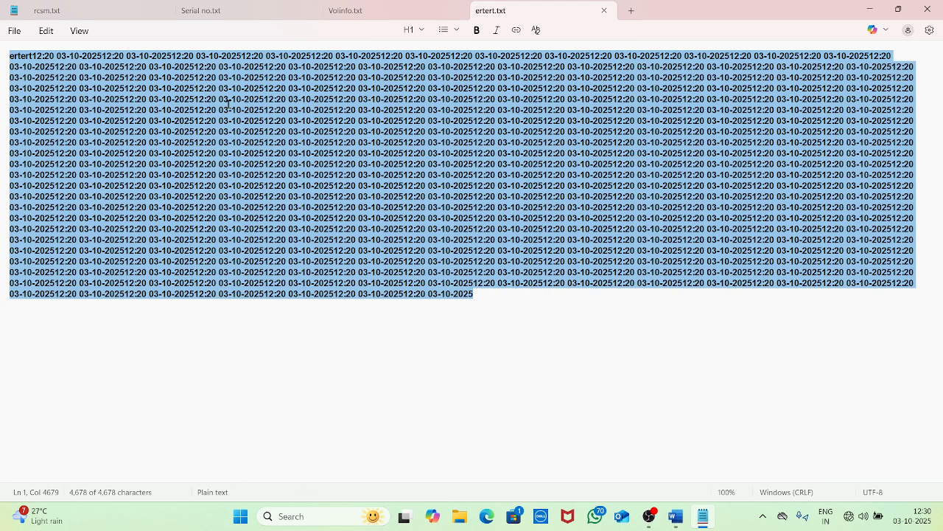
key("ctrl+y")
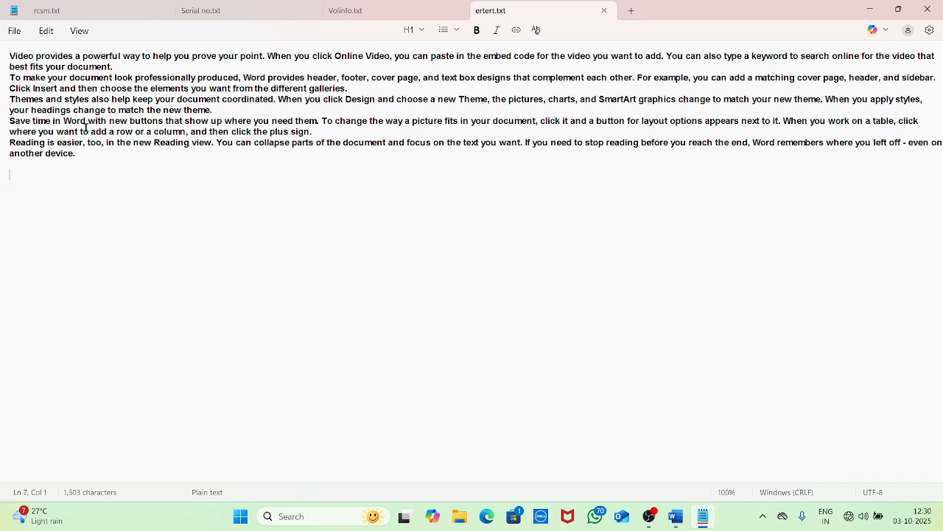
left_click(42, 32)
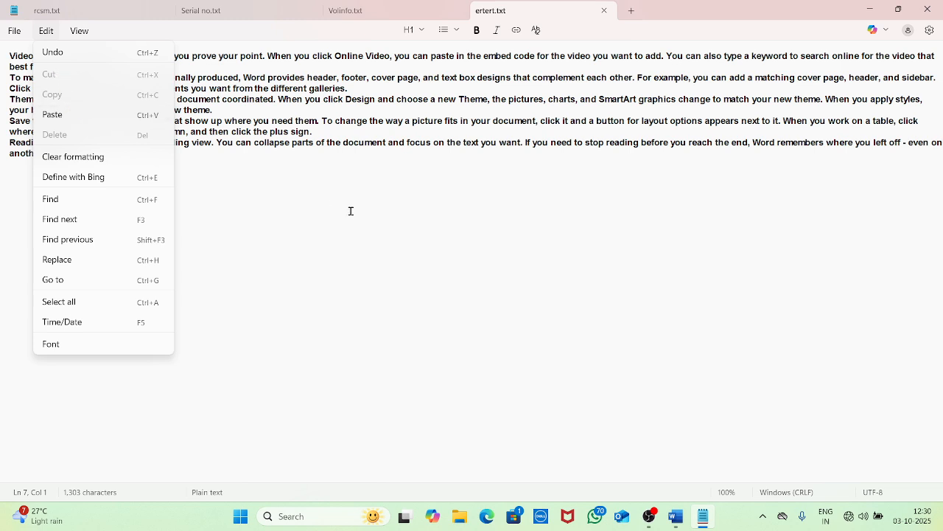
Select the whole first paragraph, beginning 'Video provides'
left_click(309, 205)
left_click_drag(92, 168, 7, 116)
left_click(166, 187)
left_click(86, 160)
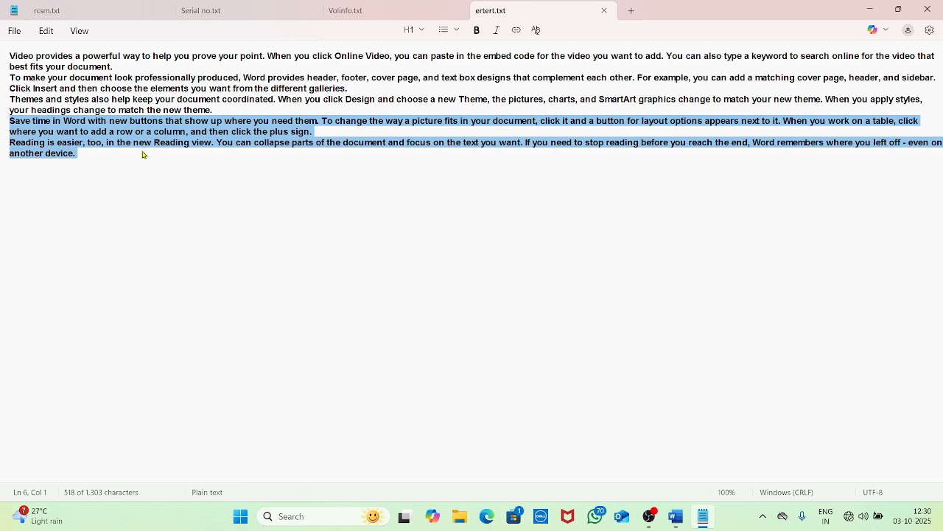
left_click(49, 32)
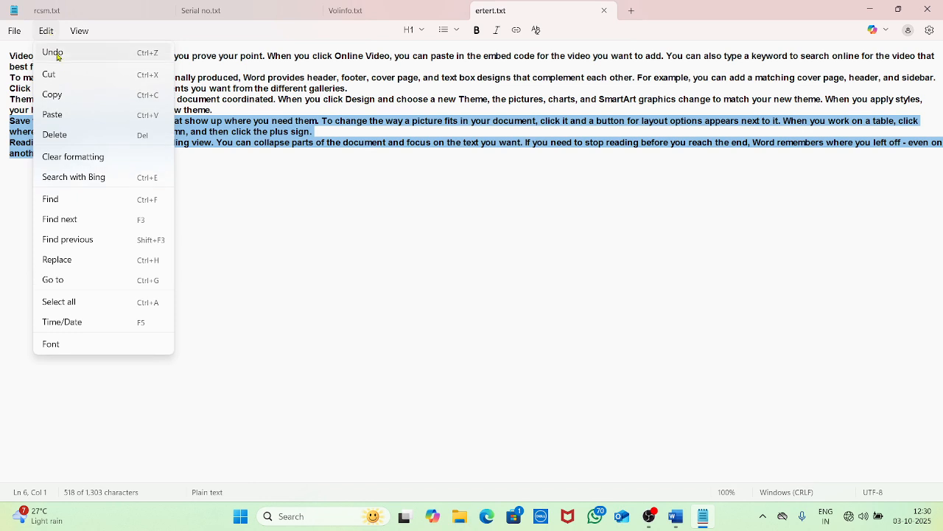
left_click(352, 186)
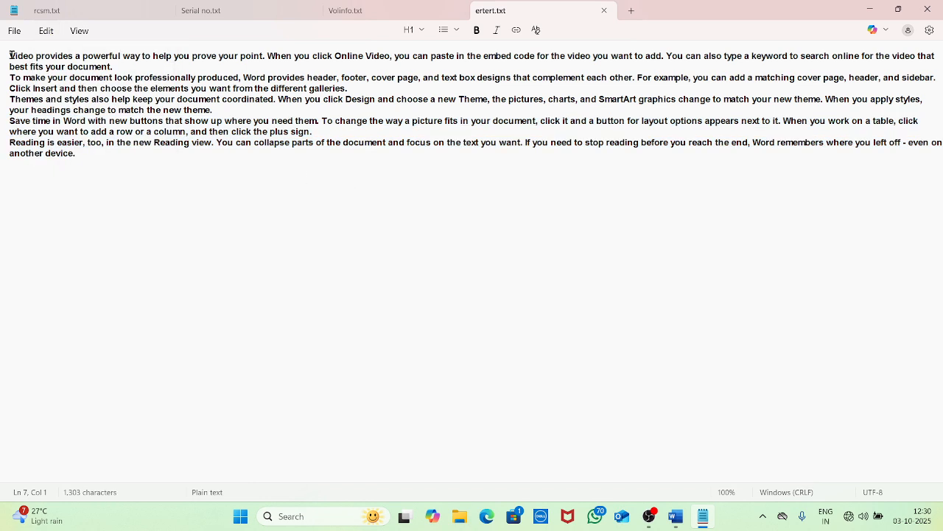
left_click_drag(11, 56, 128, 70)
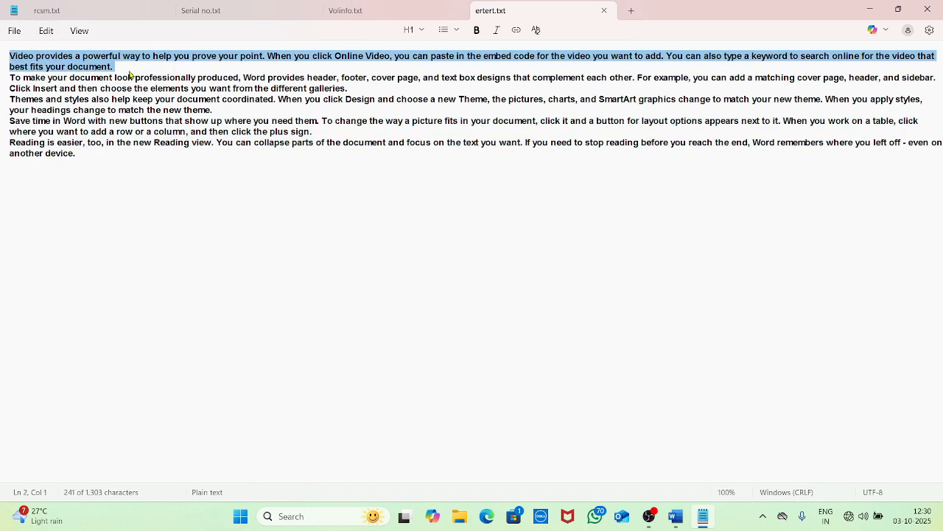
left_click(28, 313)
left_click_drag(16, 313, 15, 308)
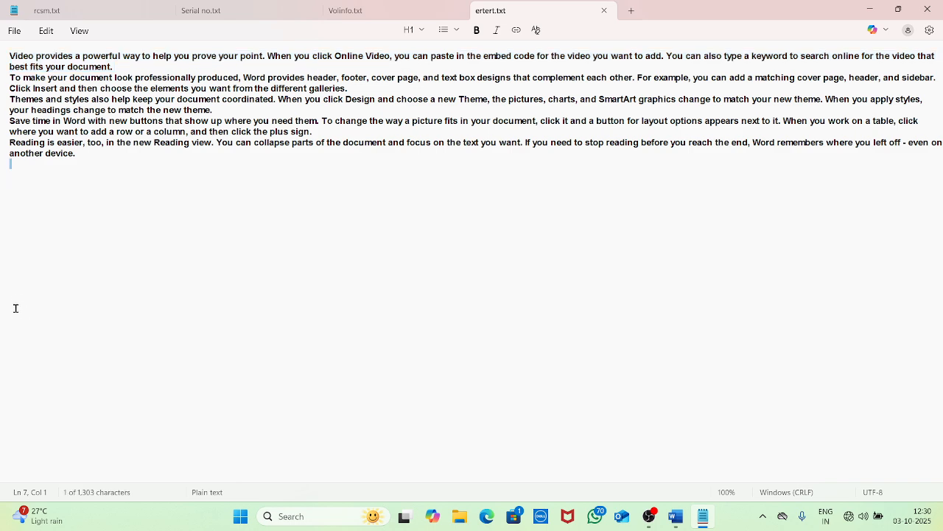
left_click_drag(10, 57, 127, 65)
key("super+c")
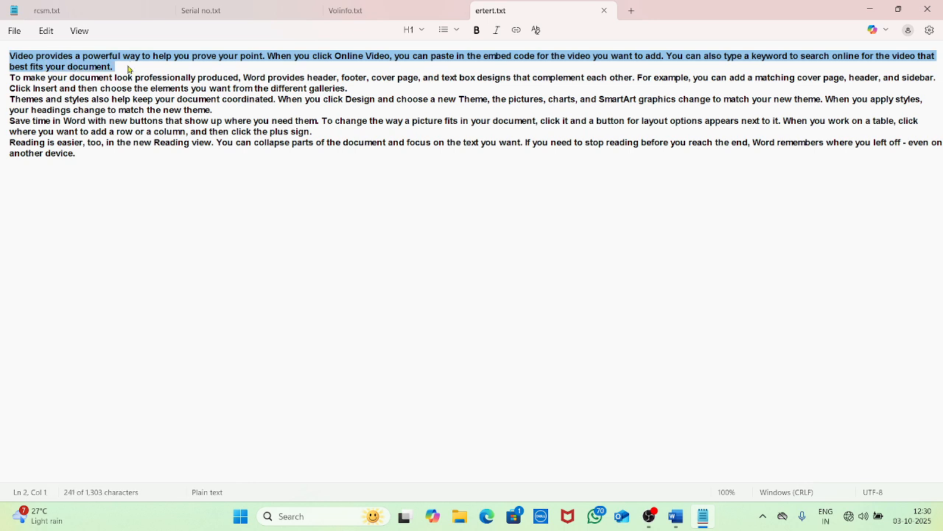
Cut that paragraph and paste it below the text after a blank line
left_click(46, 33)
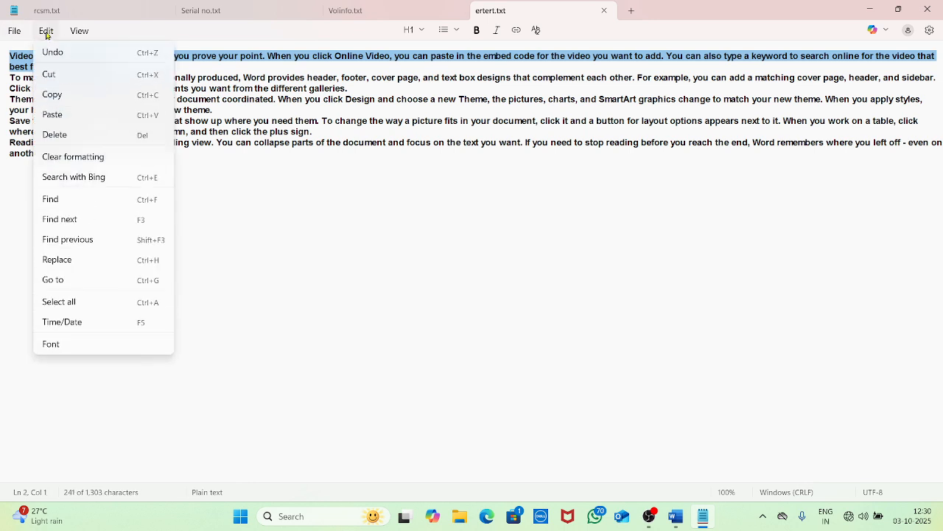
left_click(64, 76)
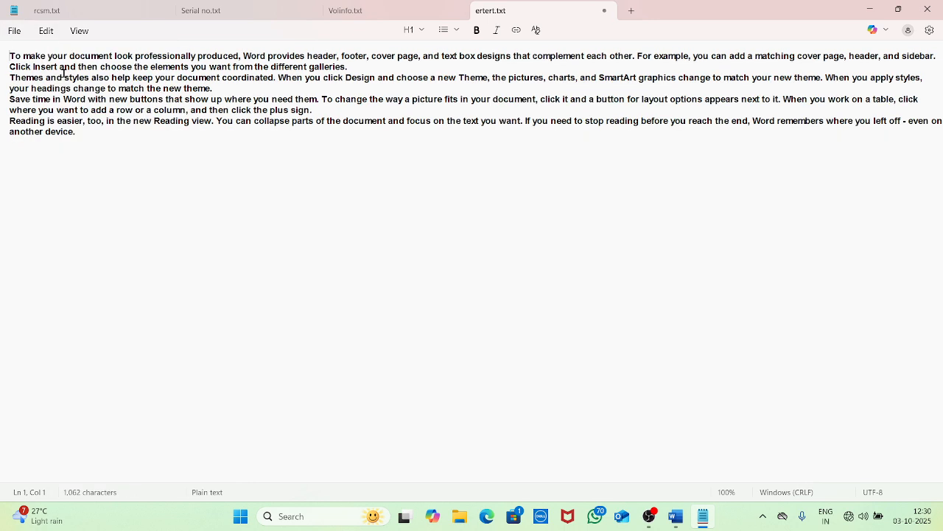
left_click(100, 140)
key("Return")
key("Return")
key("Return")
key("Return")
key("Return")
left_click(47, 31)
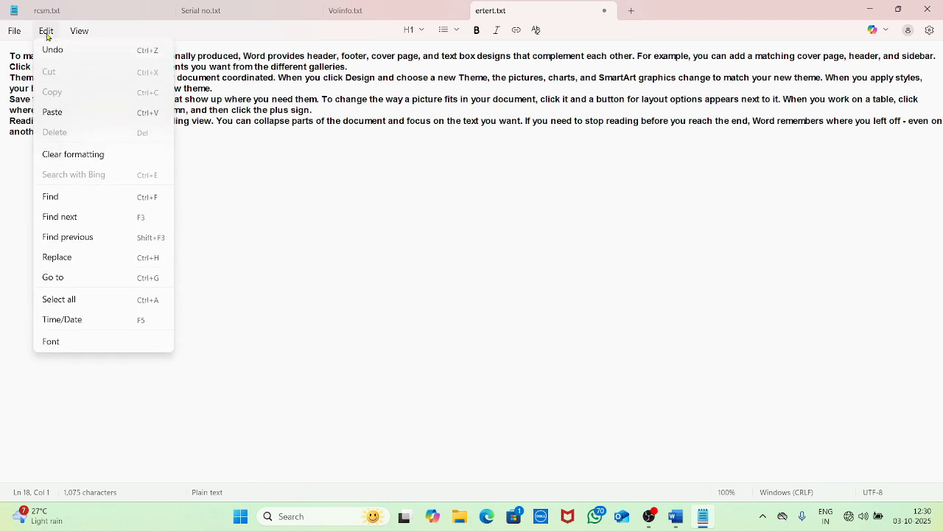
left_click(64, 115)
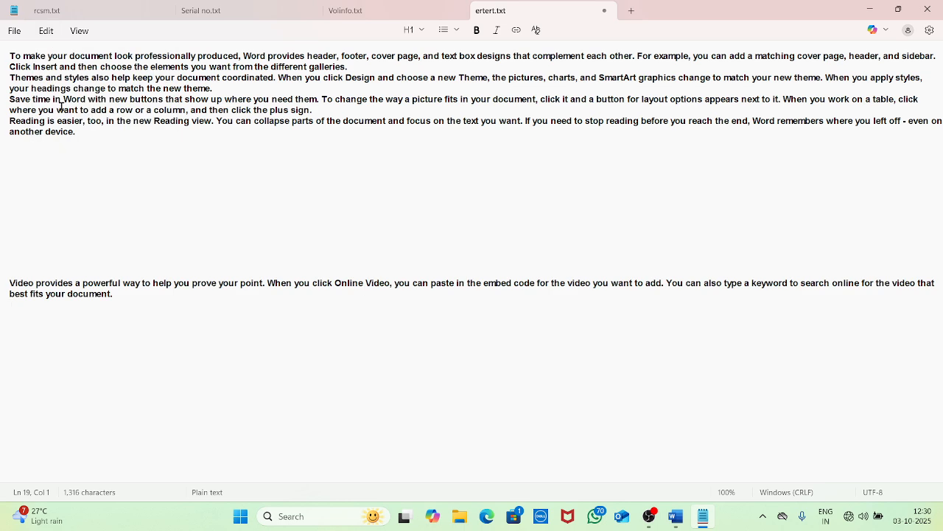
key("BackSpace")
Cut the 'Reading is easier' paragraph and paste it after blank lines below 'Video provides'
left_click_drag(85, 134, 6, 119)
key("super+c")
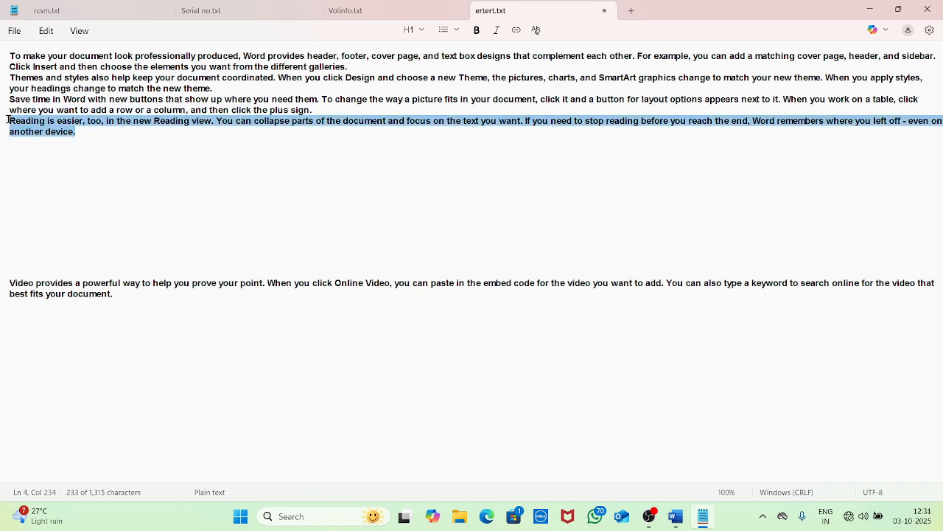
left_click(47, 33)
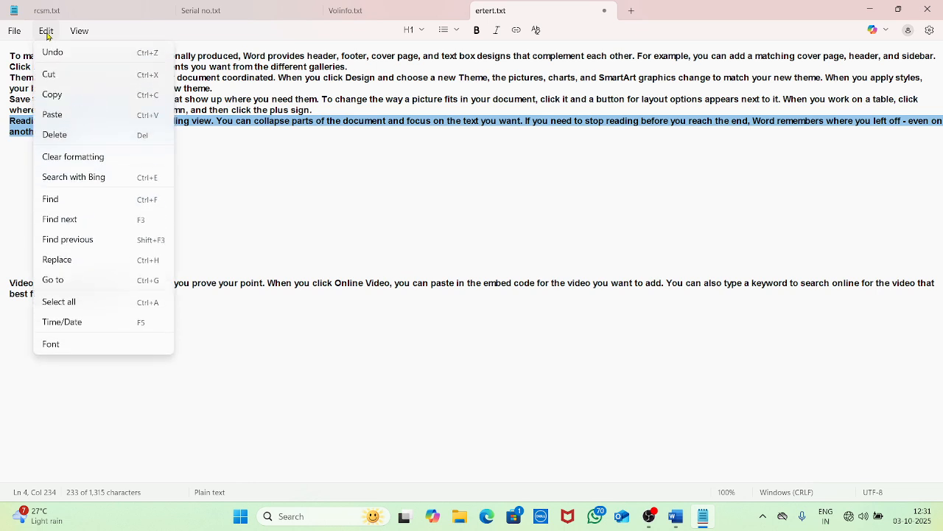
left_click(59, 81)
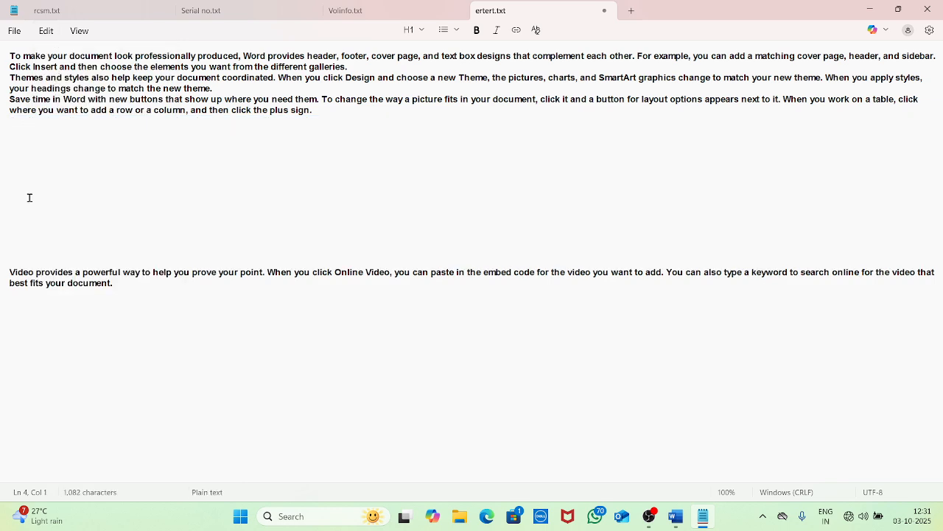
left_click(136, 295)
key("Return")
key("Return")
left_click(46, 31)
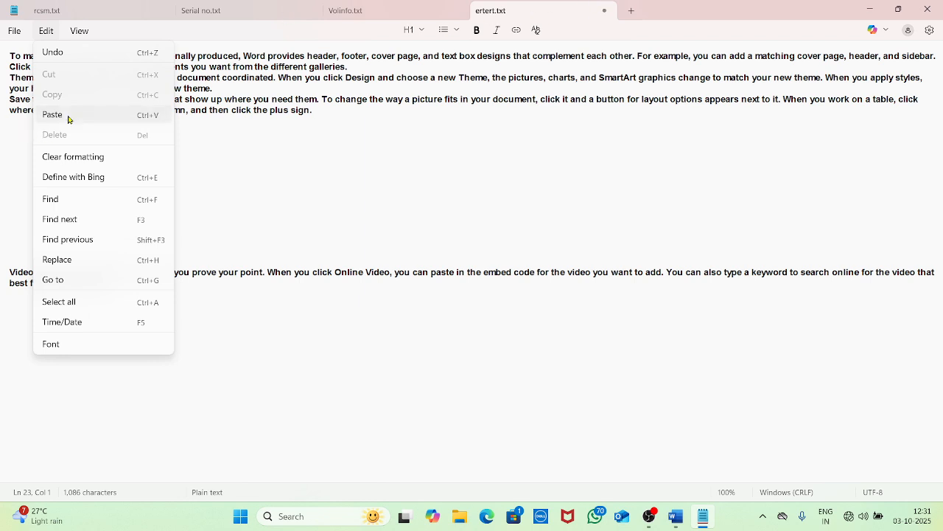
left_click(70, 116)
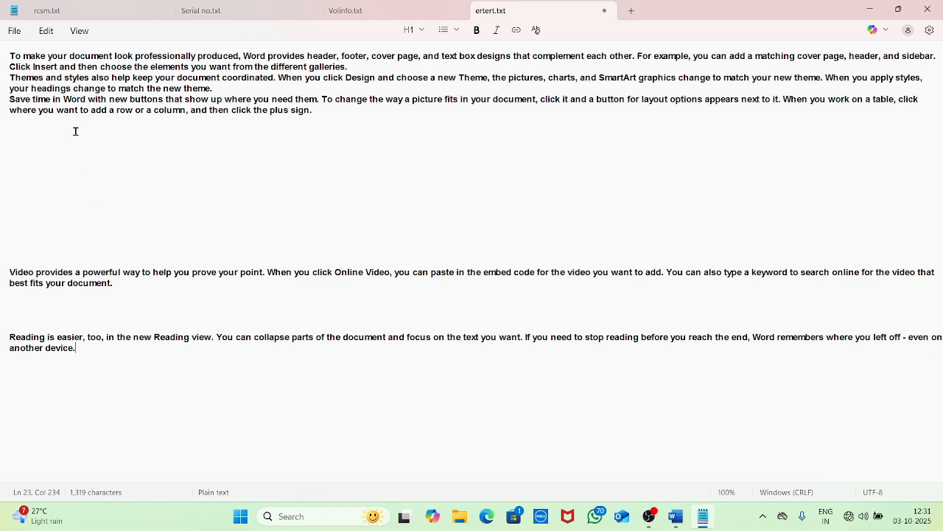
left_click(46, 31)
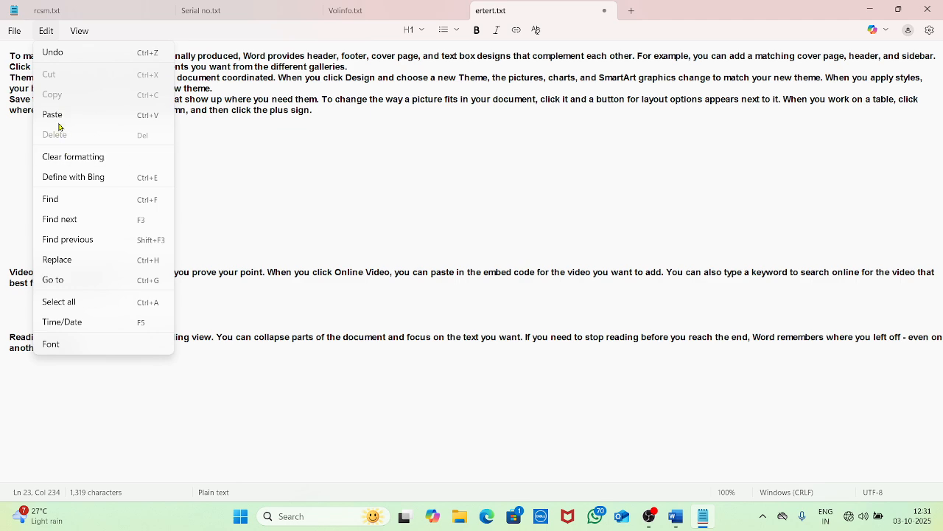
left_click(379, 206)
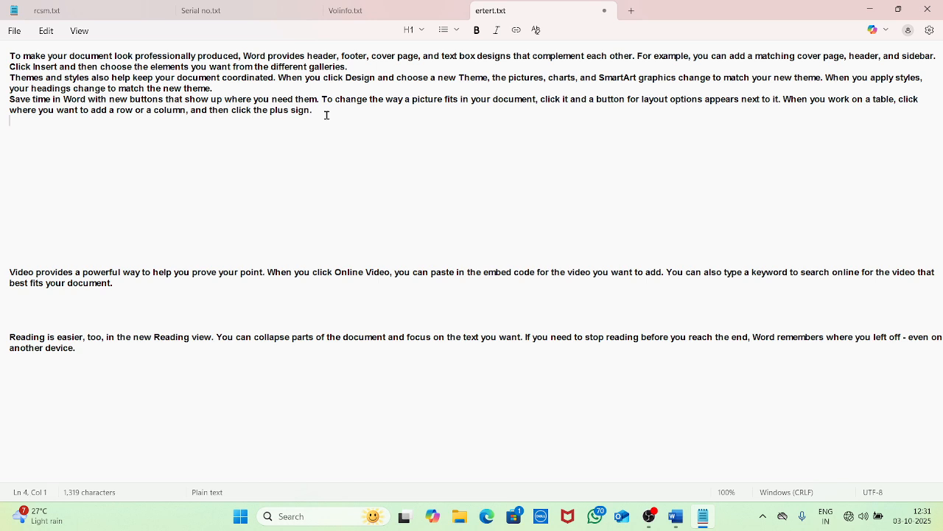
Copy the 'Save time in Word' paragraph and paste a copy on a new line at the end
left_click_drag(327, 116, 5, 101)
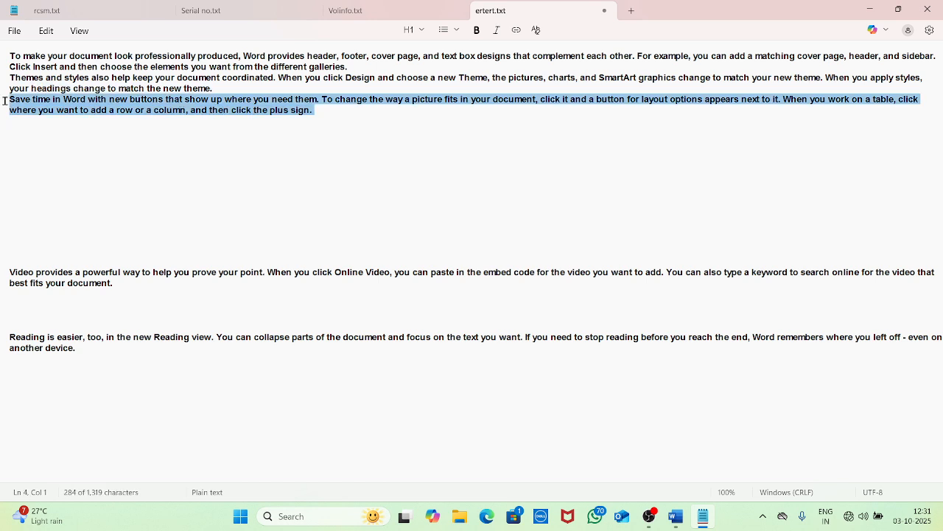
left_click(46, 31)
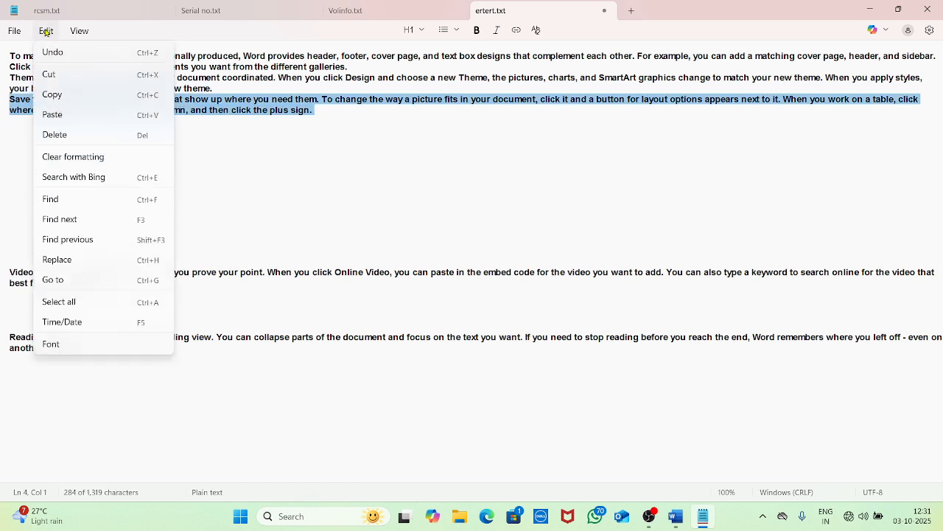
left_click(64, 100)
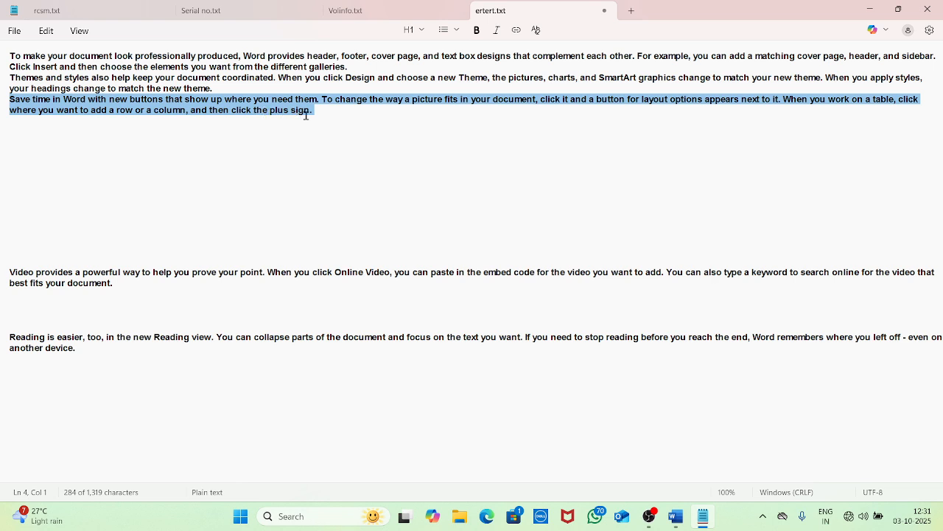
left_click(83, 351)
key("Return")
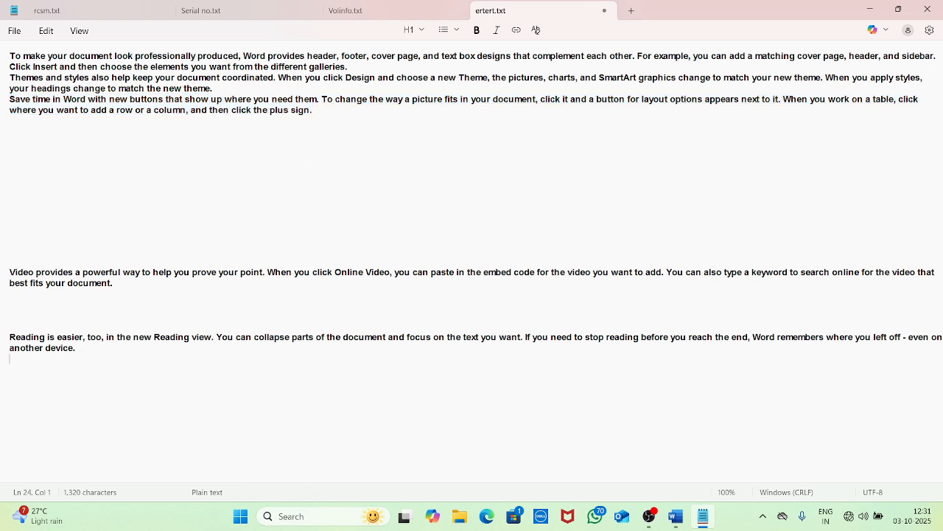
left_click(47, 31)
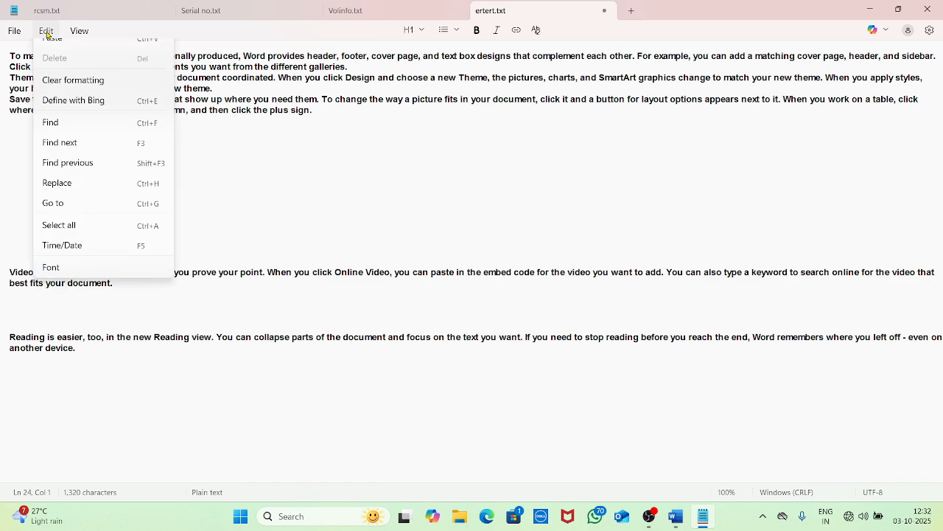
left_click(56, 116)
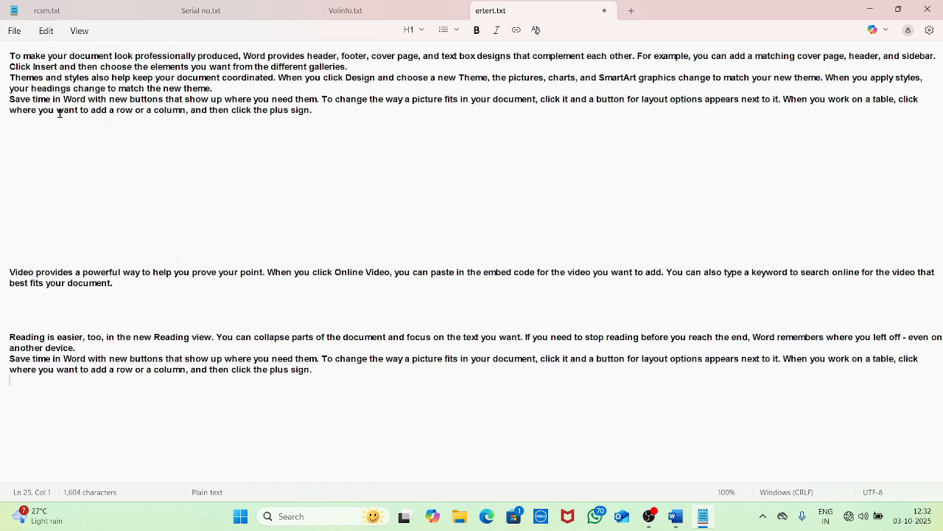
Copy the 'Themes and styles' and 'Save time' paragraphs together and paste them at the end
left_click(212, 104)
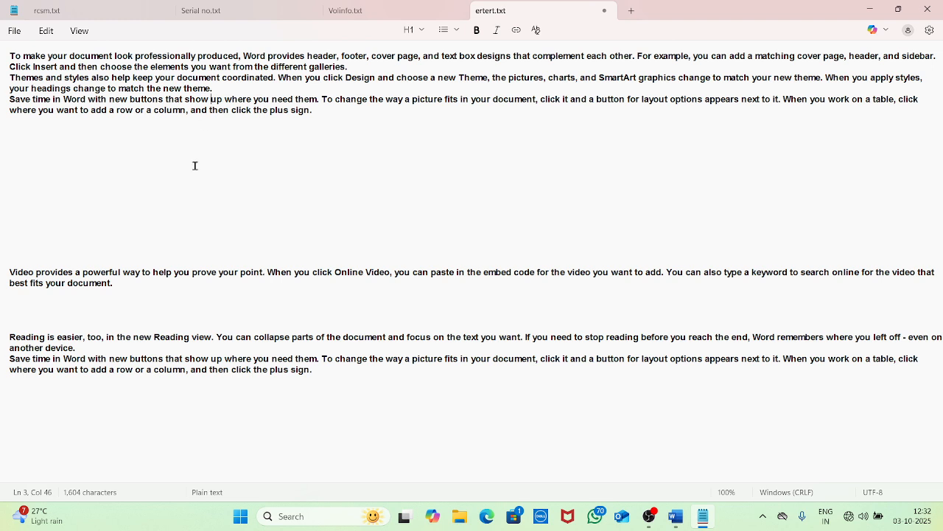
left_click(165, 366)
left_click(125, 109)
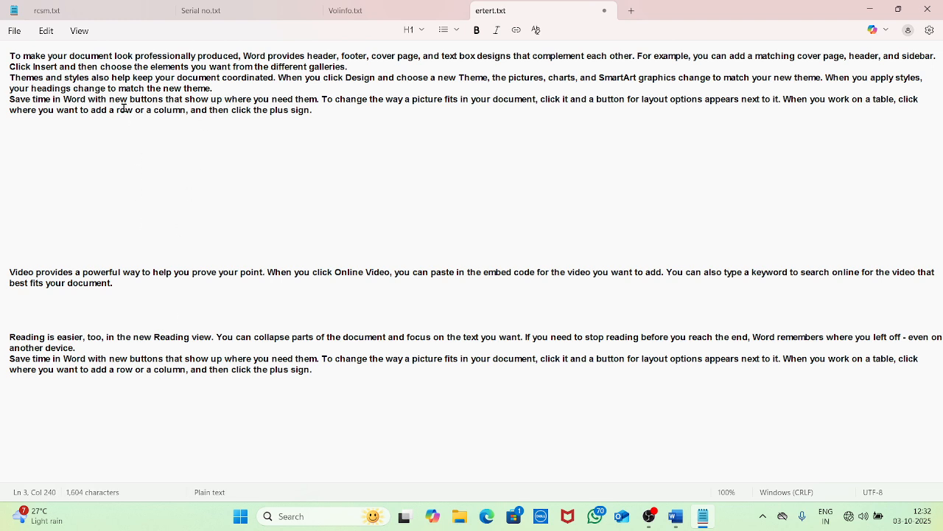
left_click_drag(333, 118, 2, 99)
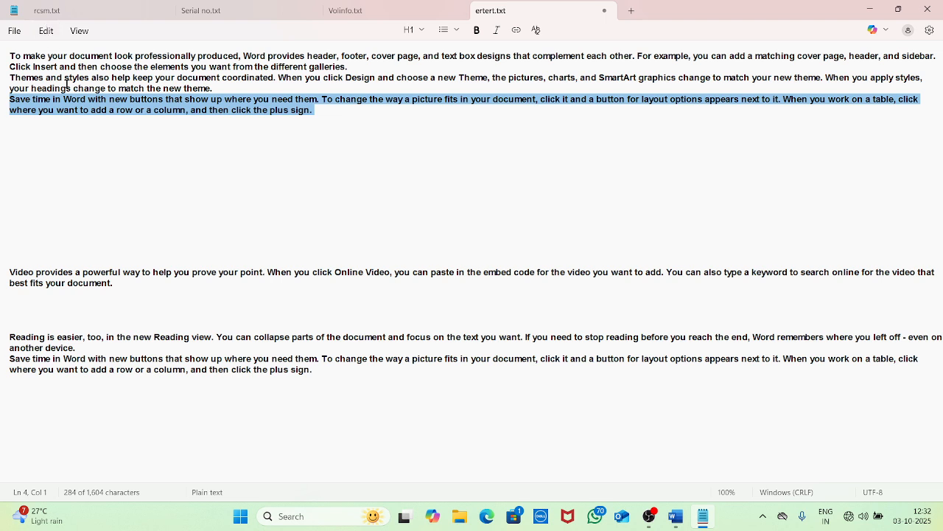
left_click_drag(295, 116, 6, 73)
left_click(47, 34)
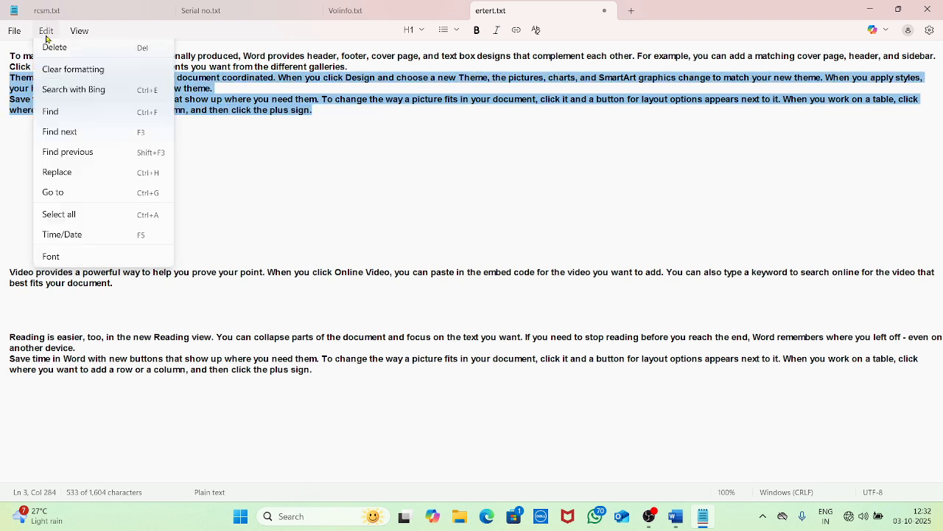
left_click(79, 31)
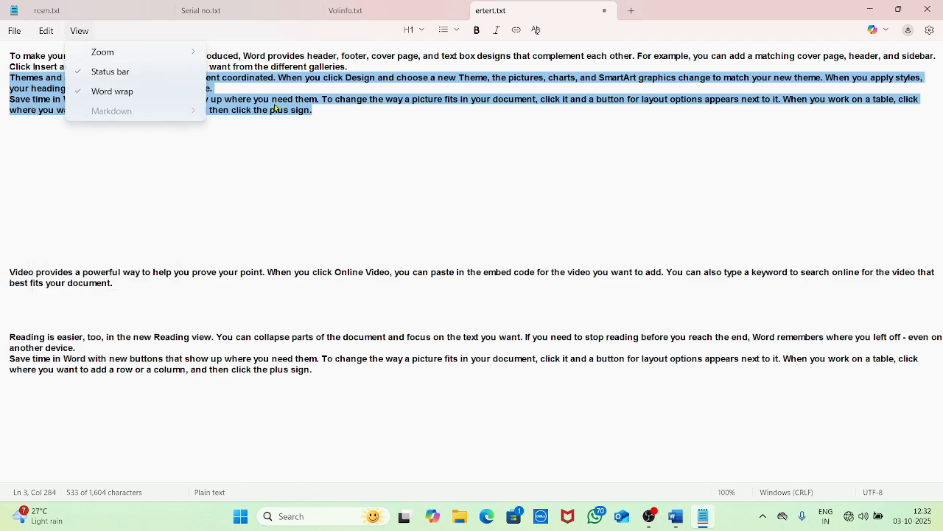
left_click(47, 31)
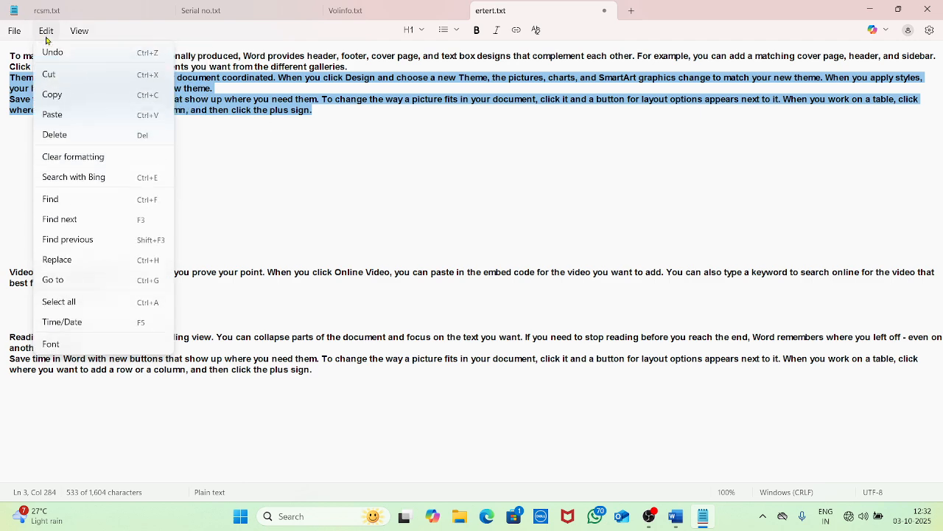
left_click(54, 96)
left_click(316, 368)
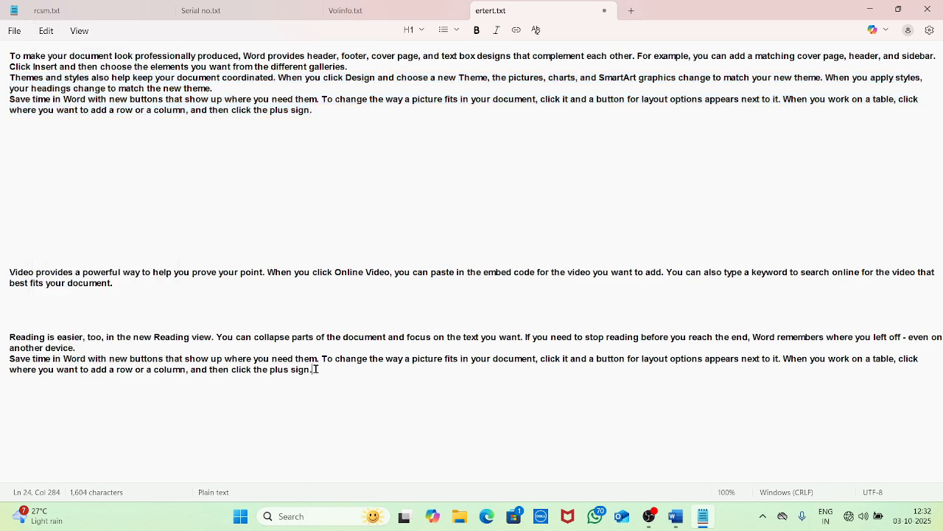
key("Return")
key("Return")
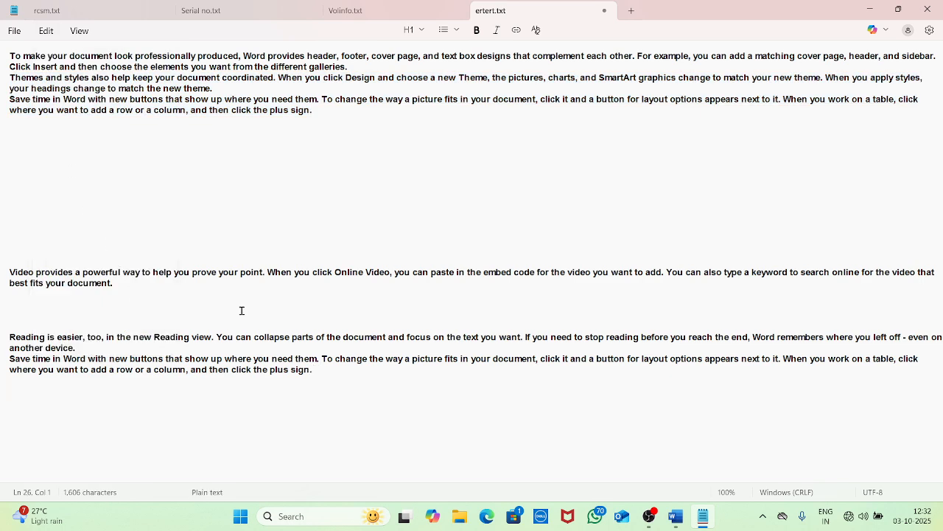
left_click(46, 30)
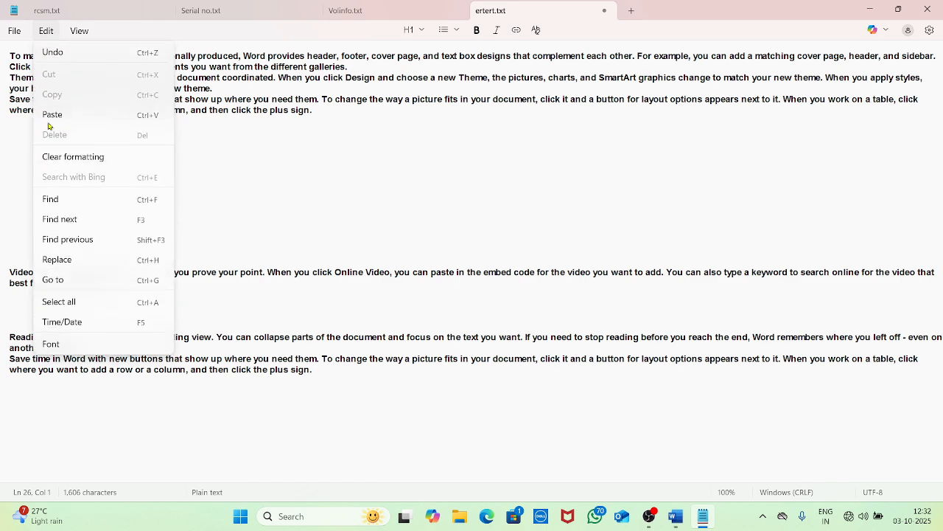
left_click(50, 122)
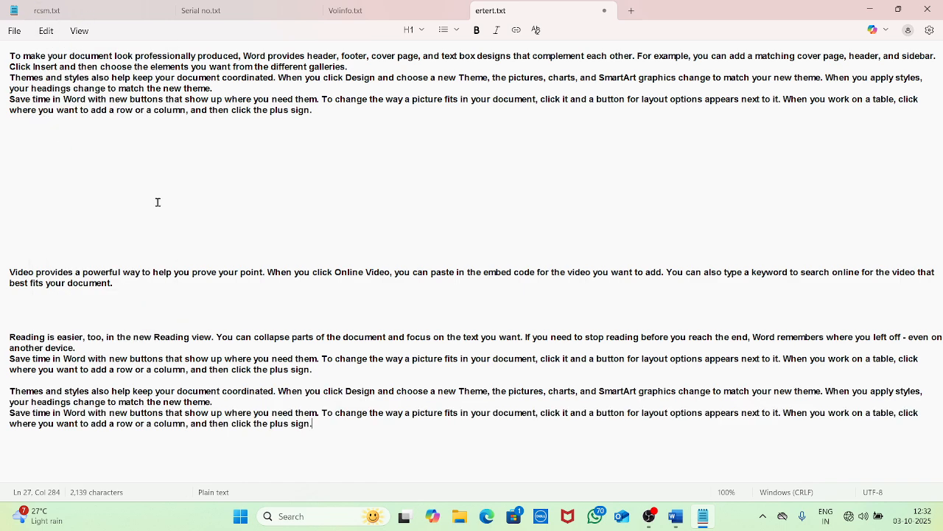
Generate sample text in a blank Word document with =RAND(), copy all of it, and return to Notepad
left_click(677, 518)
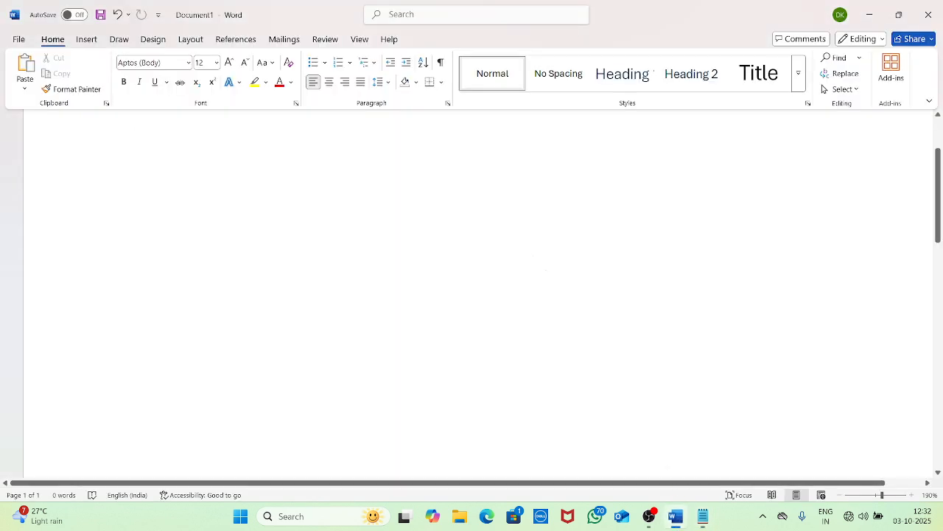
scroll(544, 267, "up", 2)
type("=RAND")
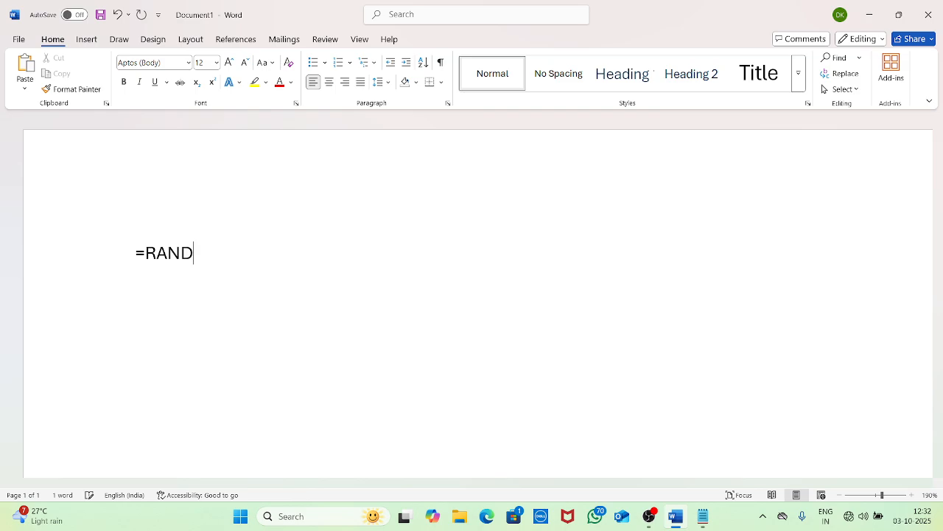
type("()")
key("Return")
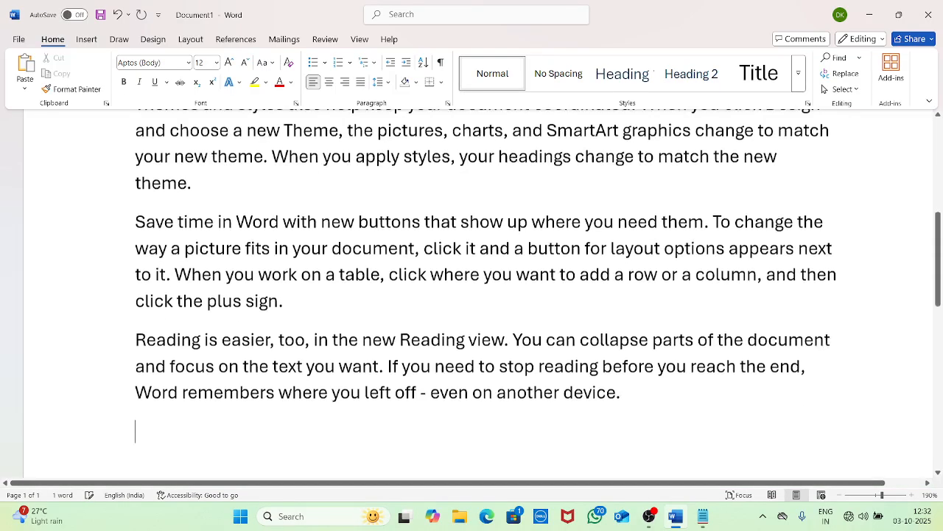
left_click_drag(651, 417, 103, 45)
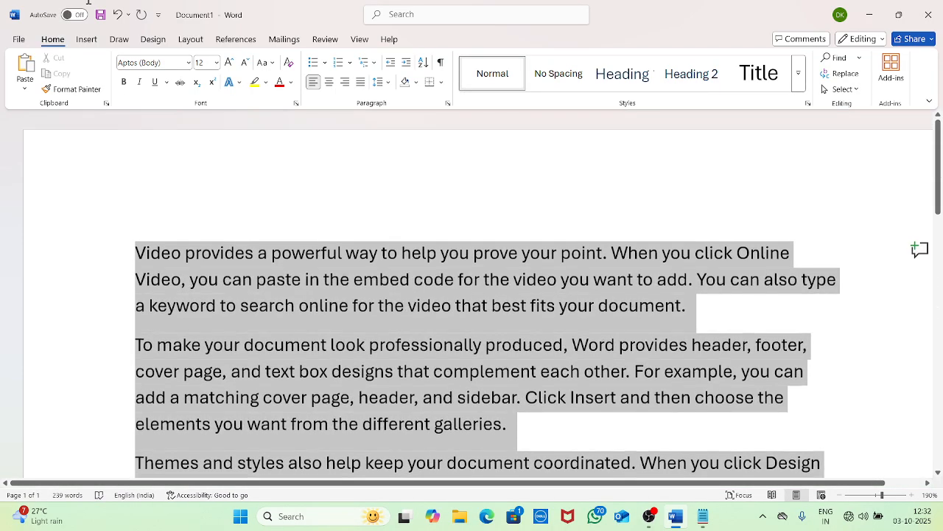
left_click(59, 74)
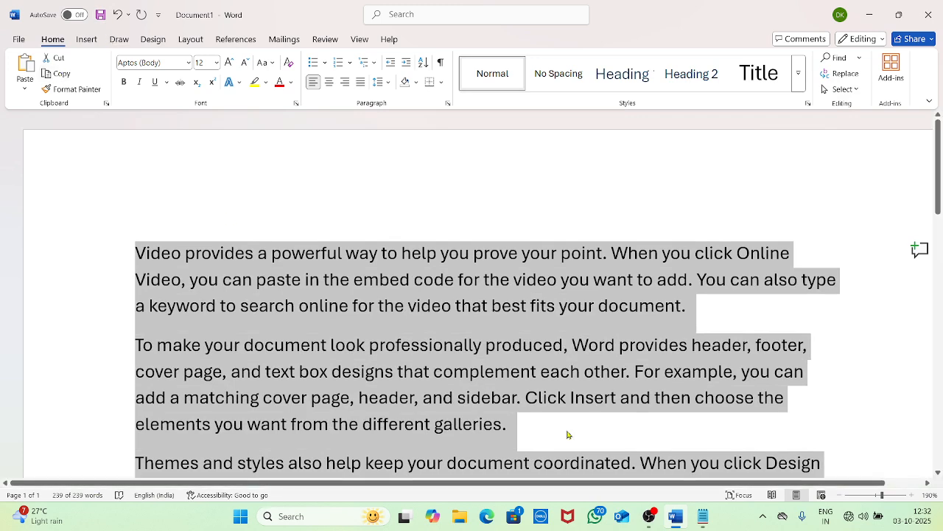
left_click(703, 515)
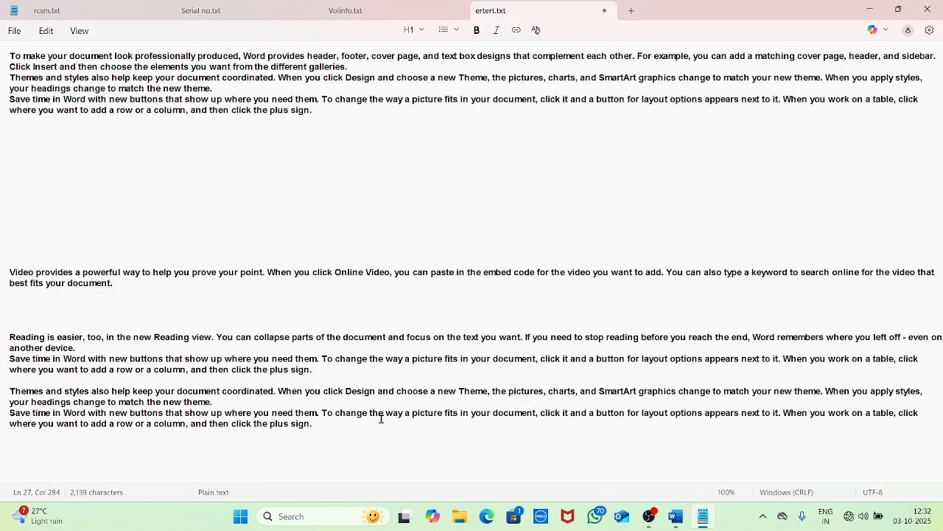
Paste the copied Word sample text on a new line at the end of the file
key("Return")
key("Return")
key("Return")
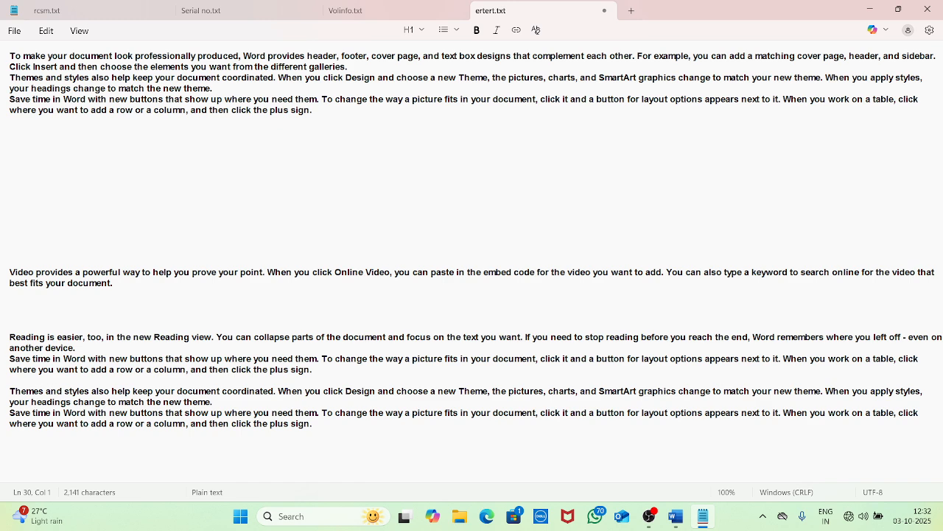
key("ctrl+v")
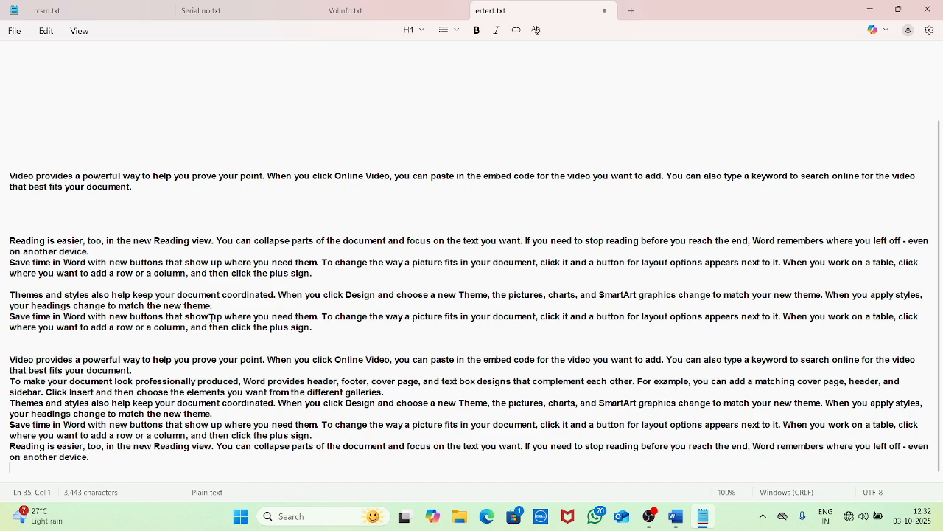
scroll(266, 278, "up", 3)
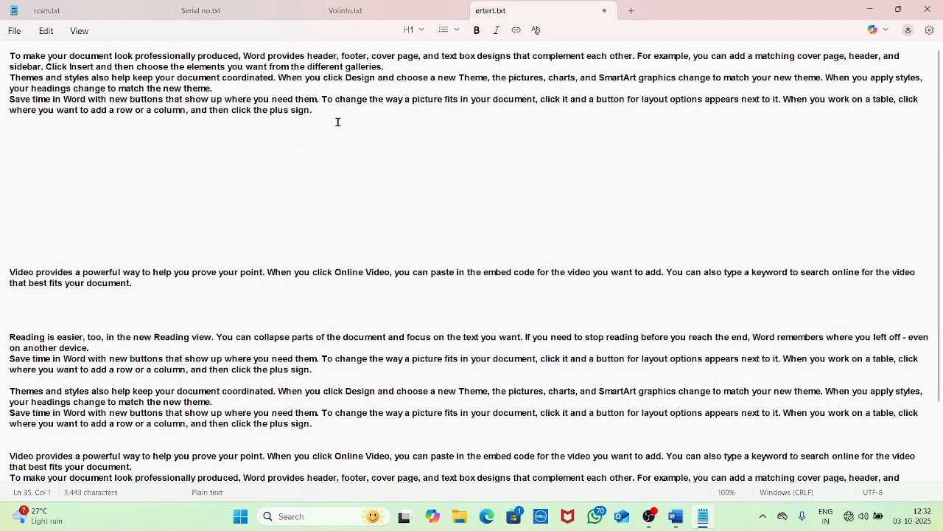
left_click_drag(336, 121, 0, 35)
left_click(158, 142)
left_click(46, 30)
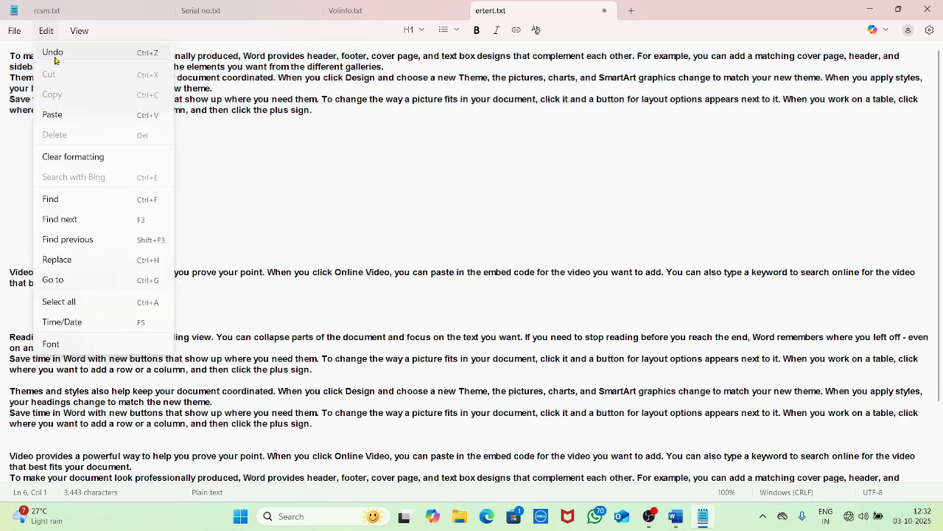
Cut the 'Save time in Word' paragraph and paste it lower, at line 11
left_click(345, 121)
left_click_drag(345, 121, 4, 102)
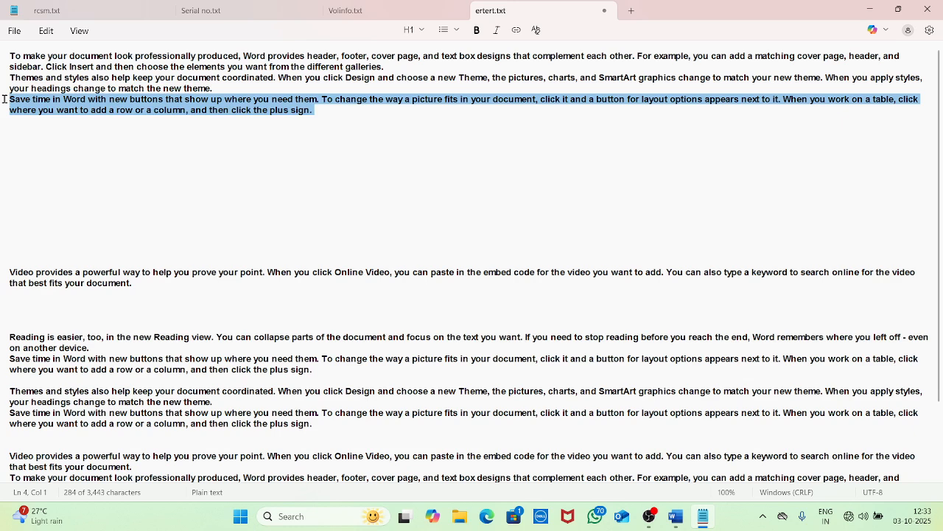
left_click(46, 30)
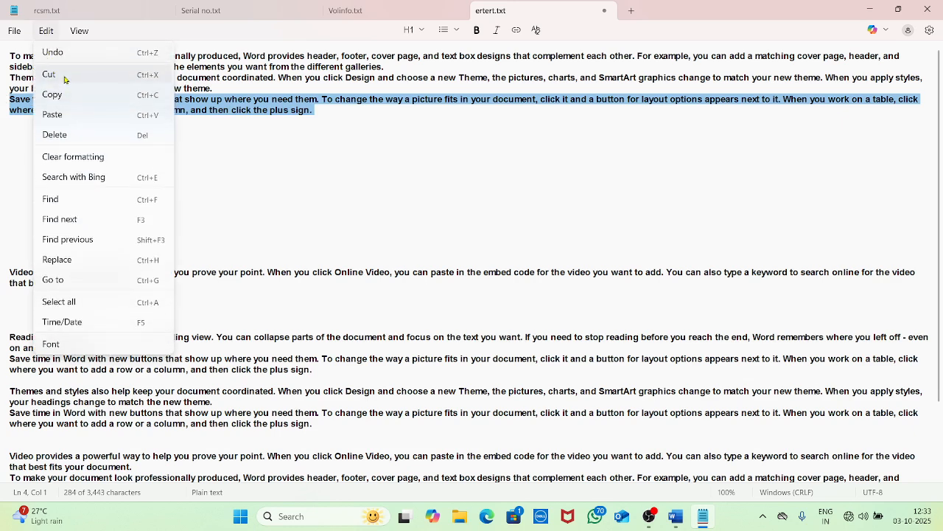
left_click(65, 79)
left_click(16, 173)
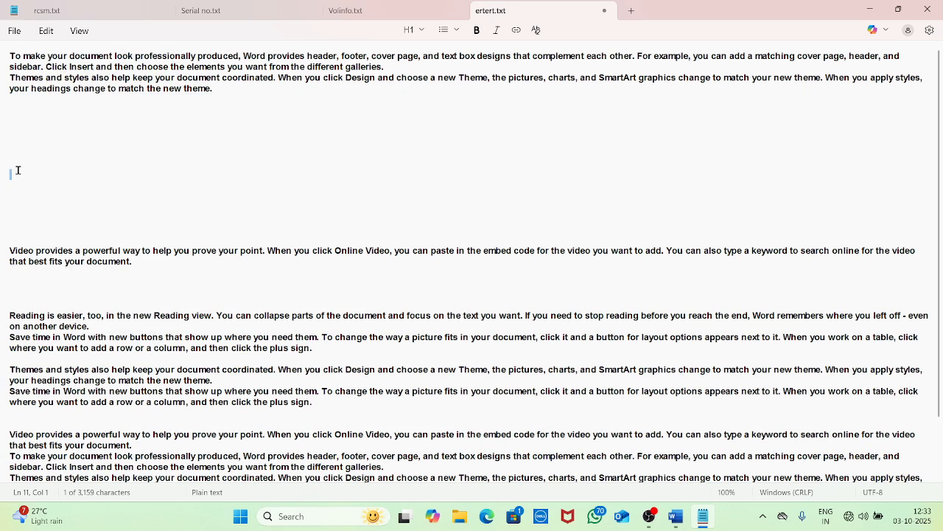
left_click(46, 30)
left_click(57, 116)
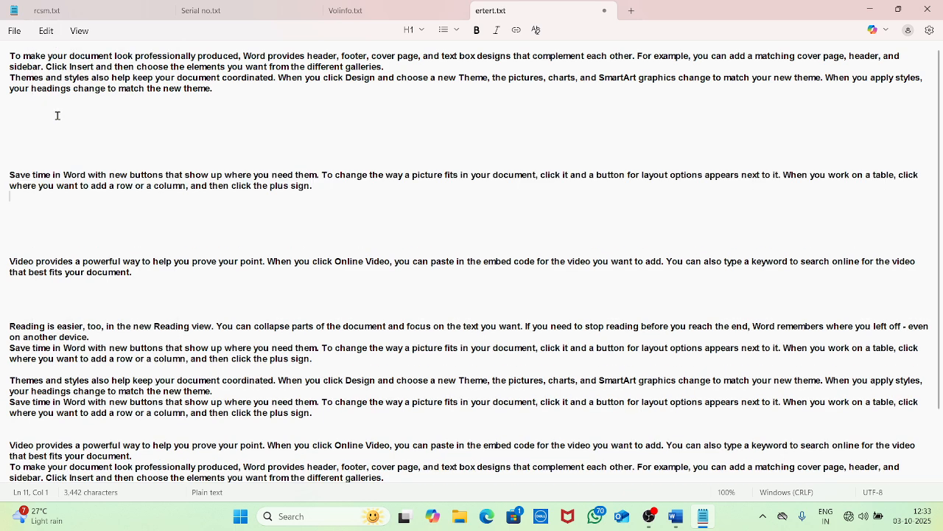
Copy the 'Themes and styles' paragraph, paste it on an empty line below, and add blank lines
left_click_drag(261, 95, 6, 77)
left_click(45, 30)
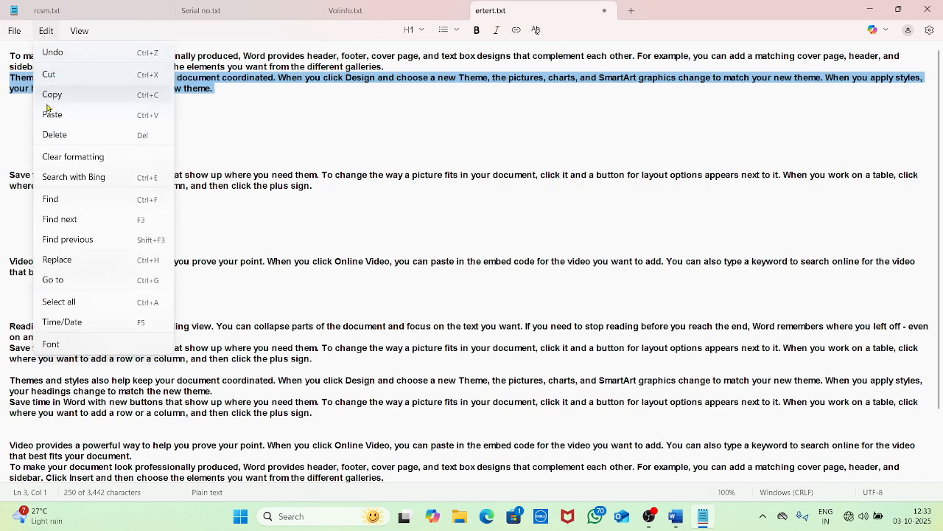
left_click(57, 94)
left_click(140, 221)
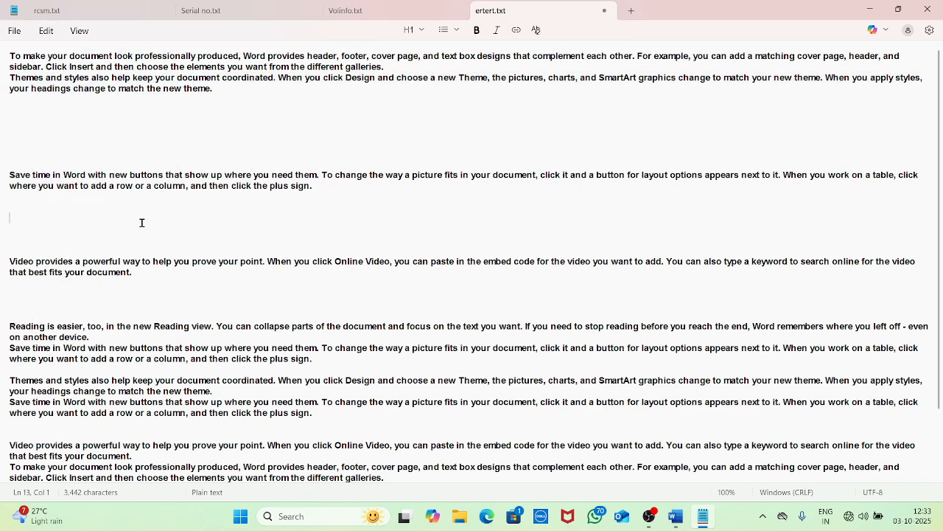
left_click(46, 30)
left_click(53, 108)
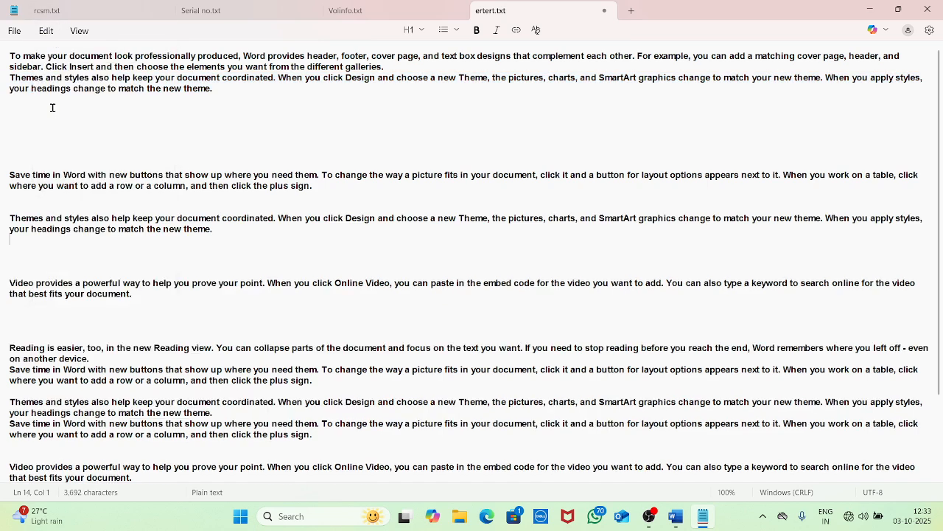
scroll(290, 297, "down", 3)
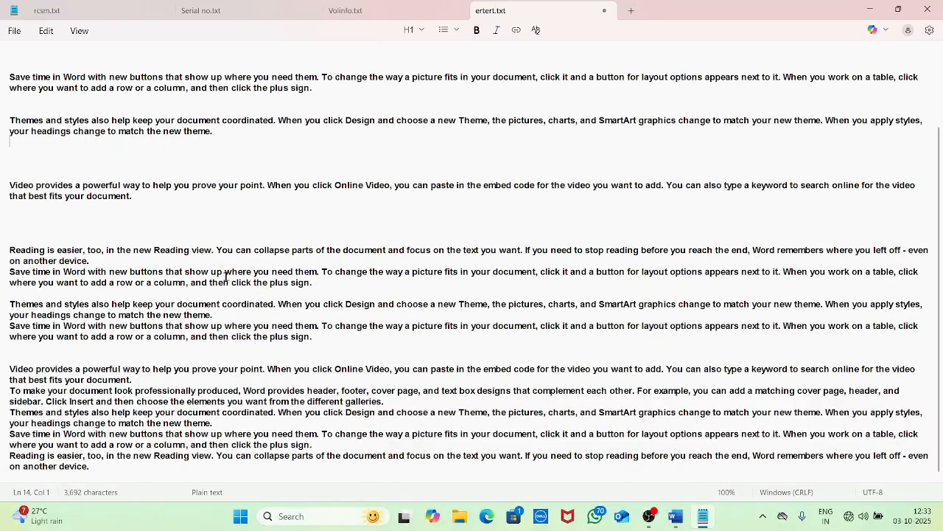
key("Return")
key("Return")
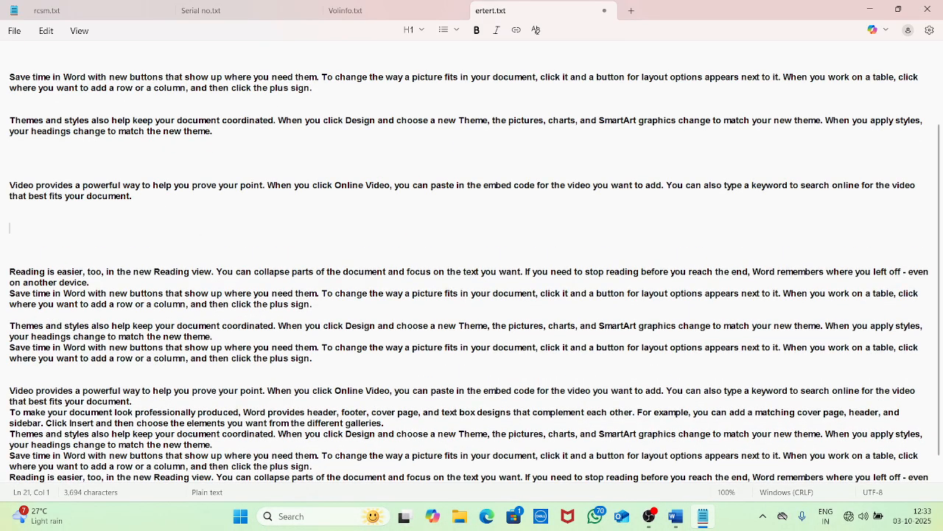
Select the block of paragraphs from 'Themes' down to the plus sign
left_click(41, 33)
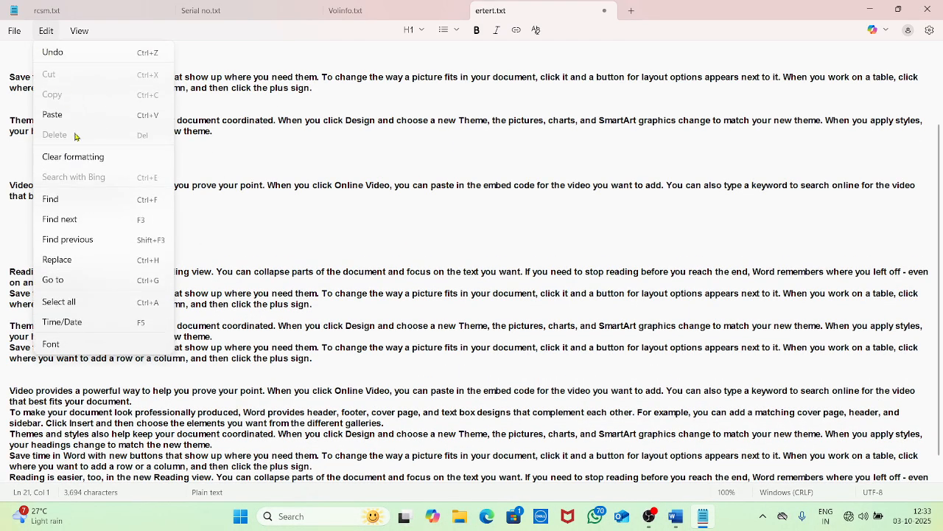
left_click(317, 282)
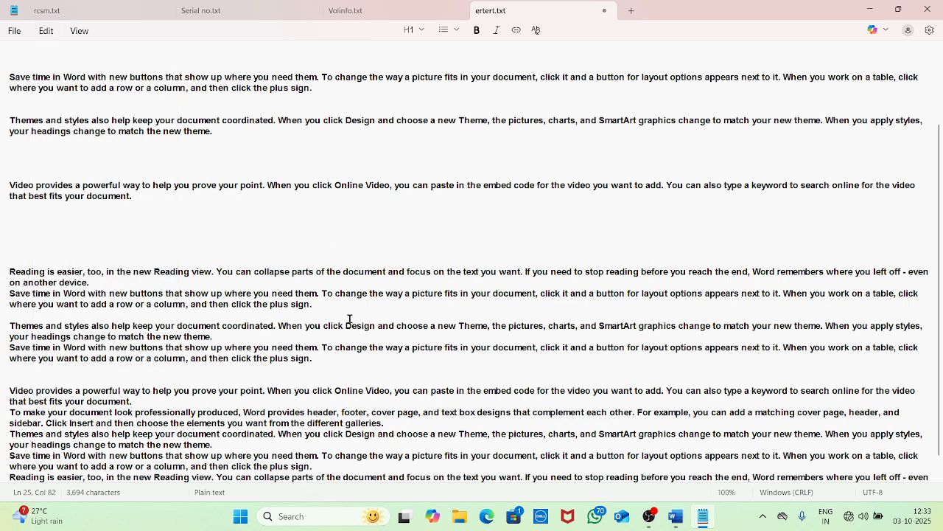
left_click_drag(349, 319, 0, 108)
left_click(46, 31)
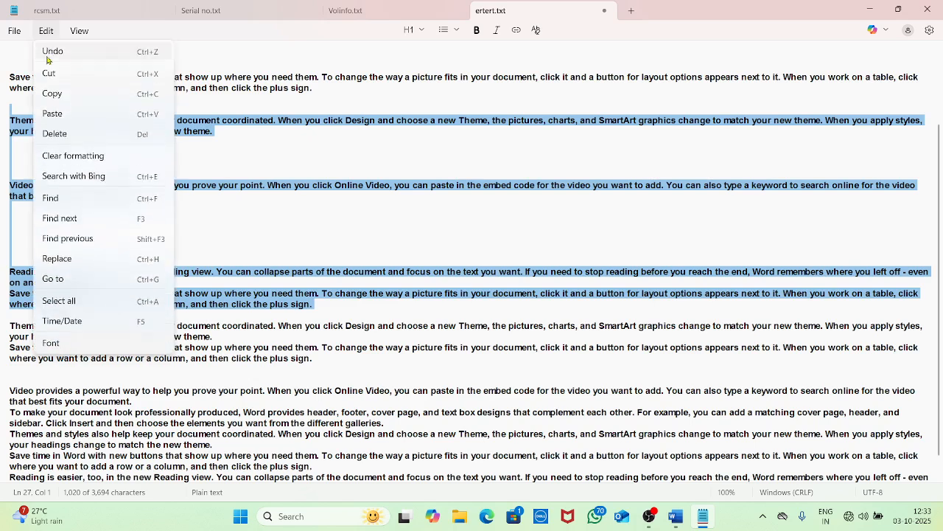
Delete the selected block and the standalone 'Save time in Word' line
left_click(56, 138)
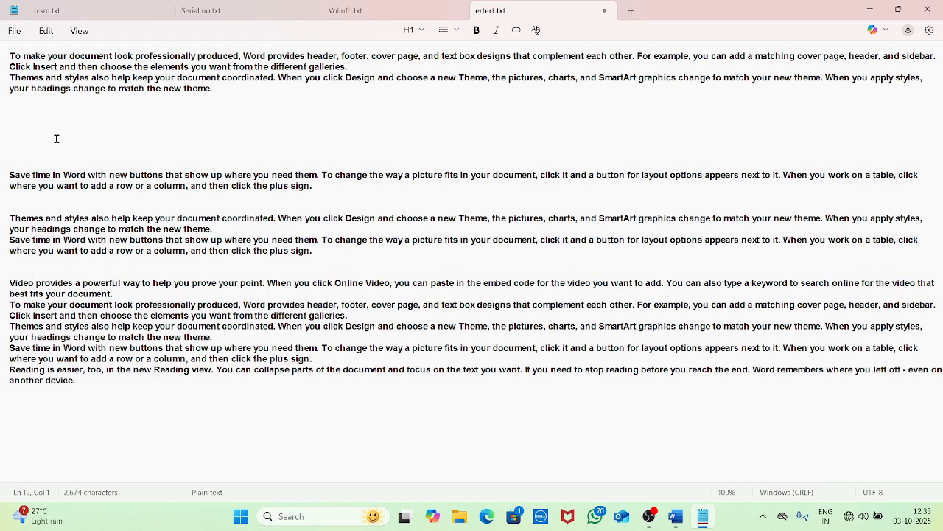
triple_click(322, 185)
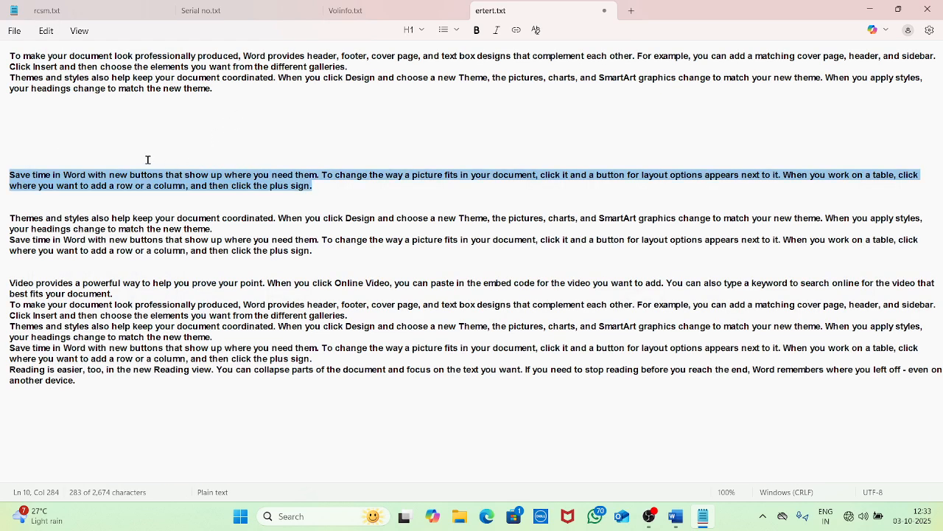
key("Delete")
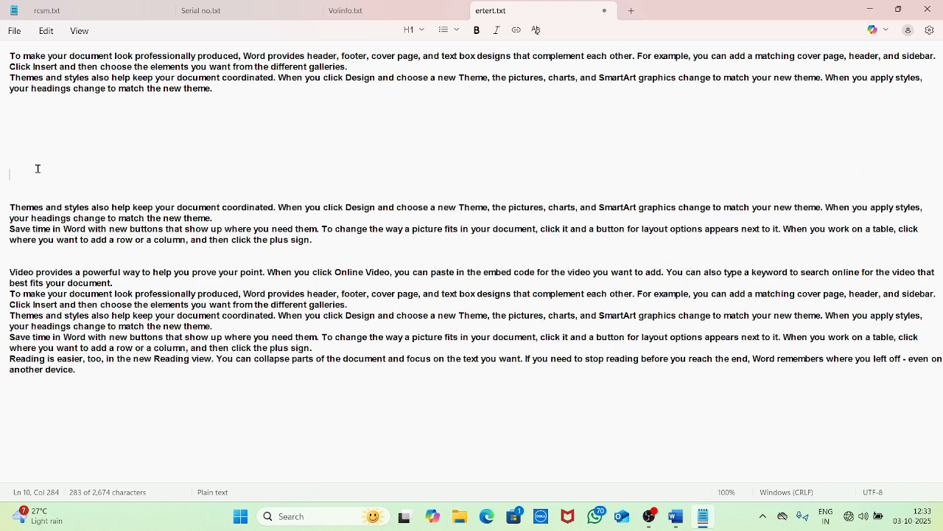
Select the whole third line, beginning 'Themes and styles'
left_click(46, 31)
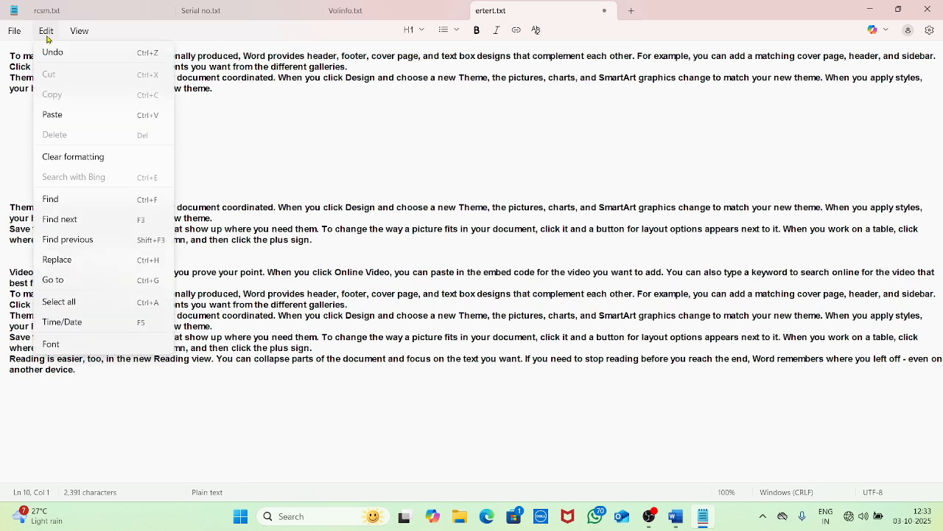
left_click(267, 101)
left_click_drag(267, 101, 2, 74)
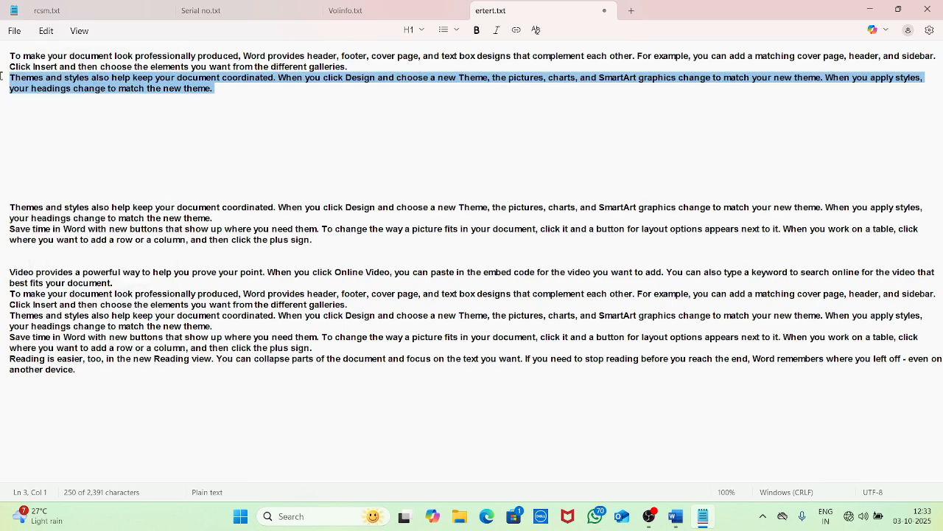
left_click(46, 31)
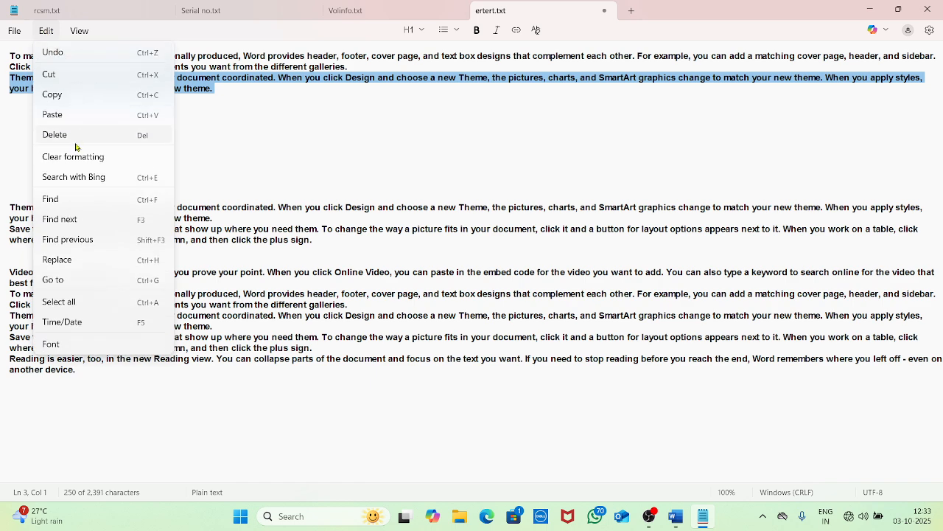
left_click(78, 159)
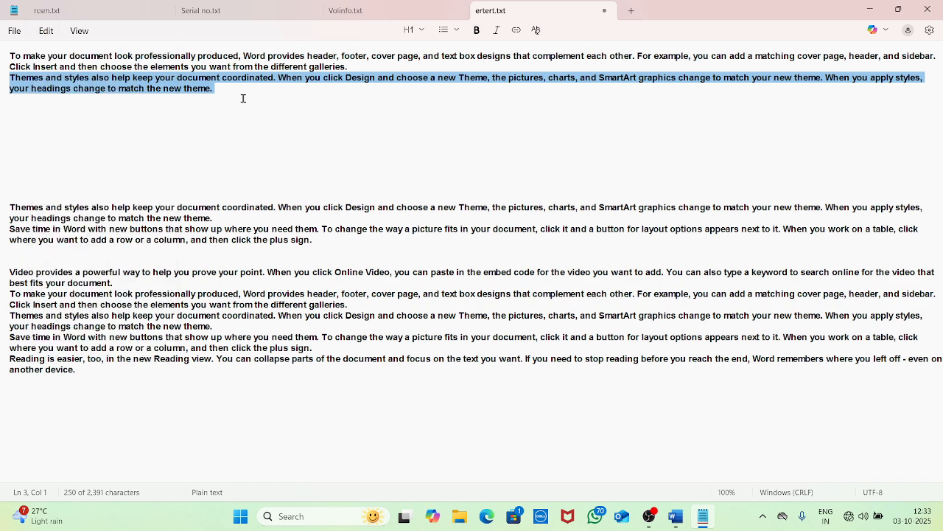
Clear formatting from the selected 'Themes' line, then from the whole document, leaving plain text
left_click(477, 30)
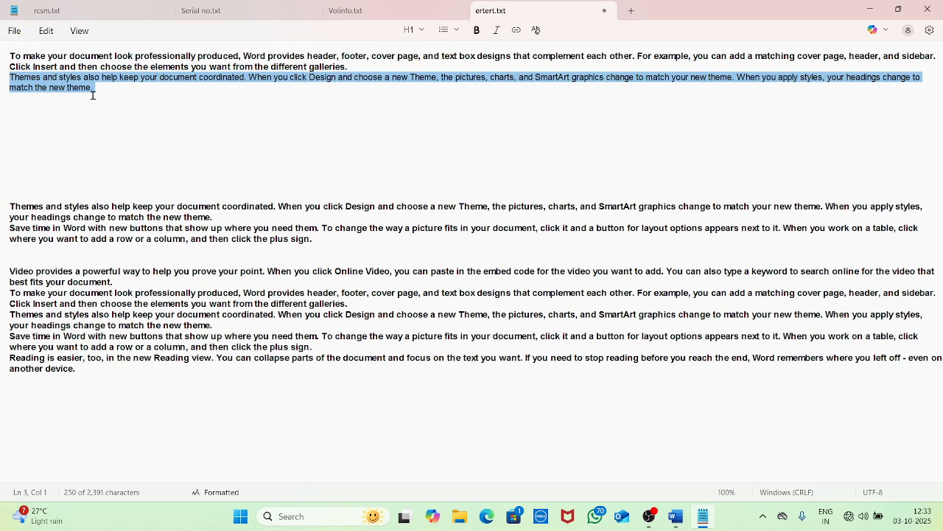
left_click(50, 33)
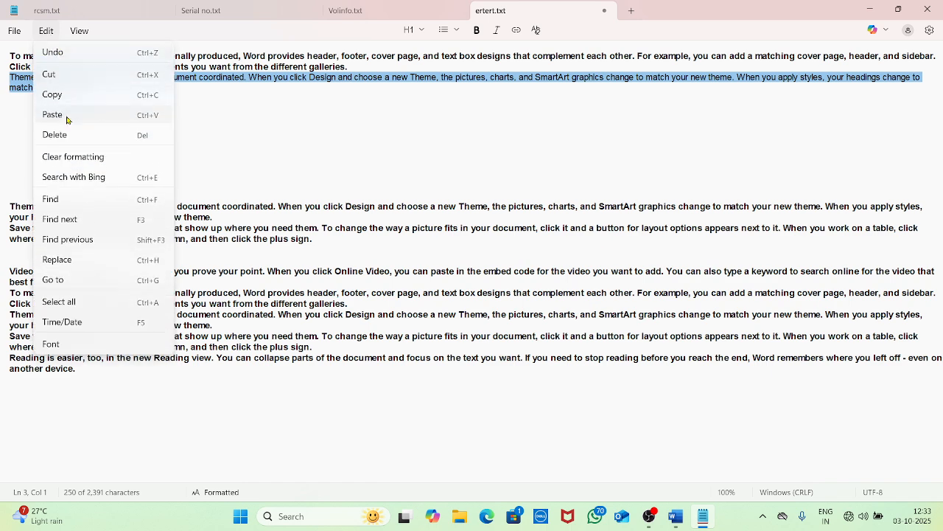
left_click(72, 156)
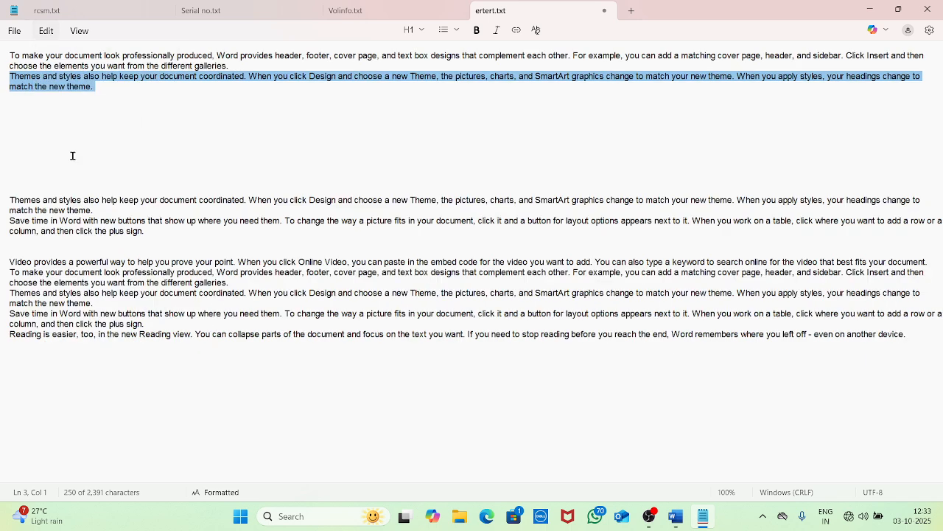
left_click(101, 96)
left_click(48, 32)
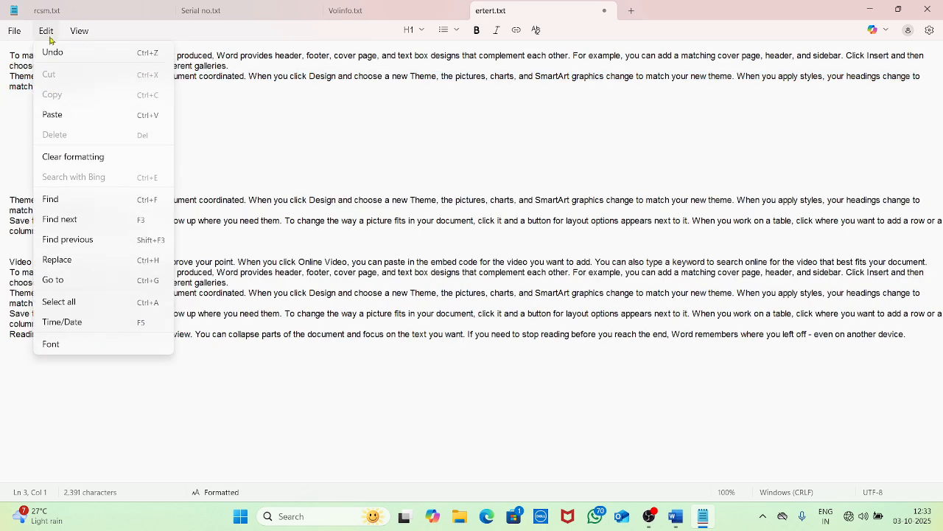
Search the text for 'CAN' and jump through its first matches
left_click(83, 207)
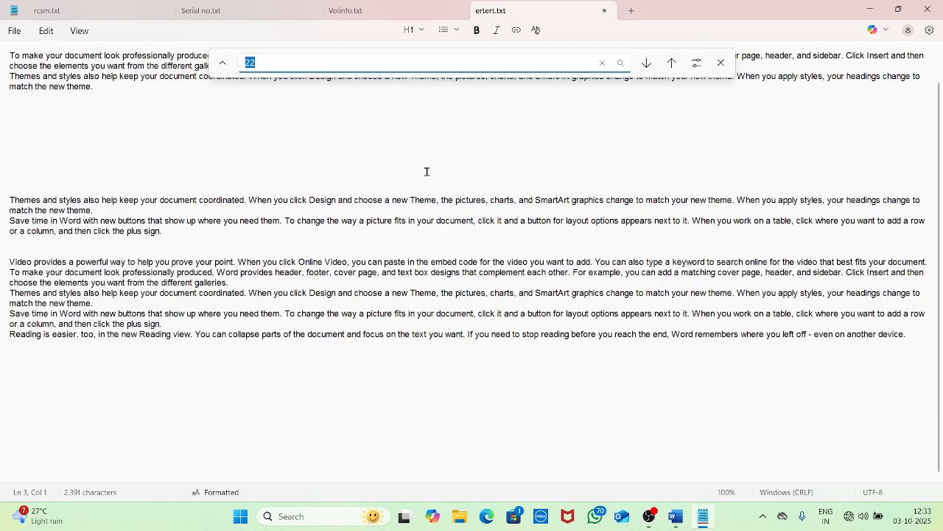
type("CAN")
key("Return")
key("Return")
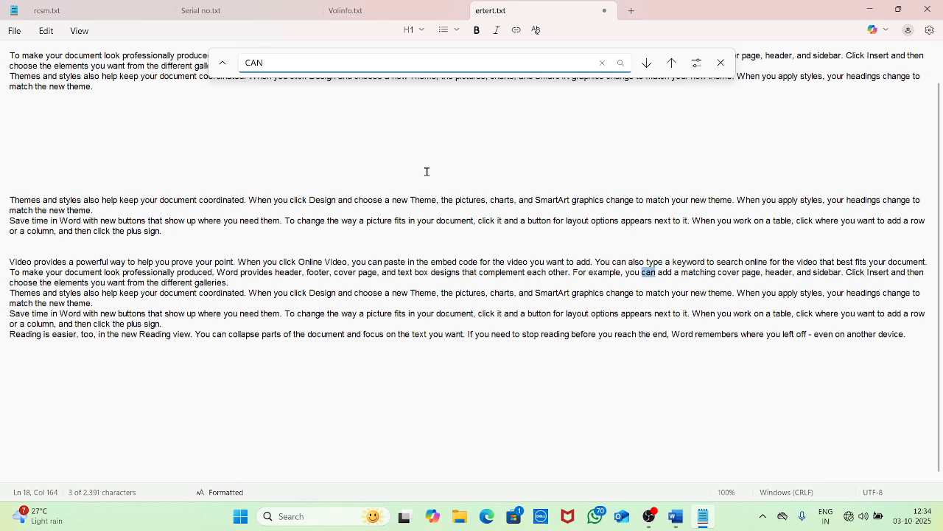
key("Return")
key("Return")
key("Return")
Step forward three matches of 'CAN' with Find next, then back two with Find previous
left_click(46, 31)
left_click(74, 221)
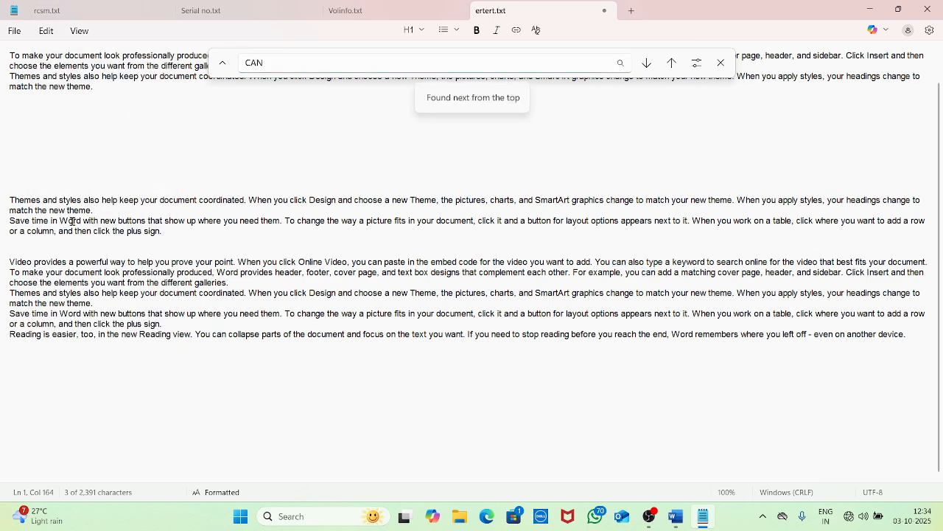
left_click(45, 33)
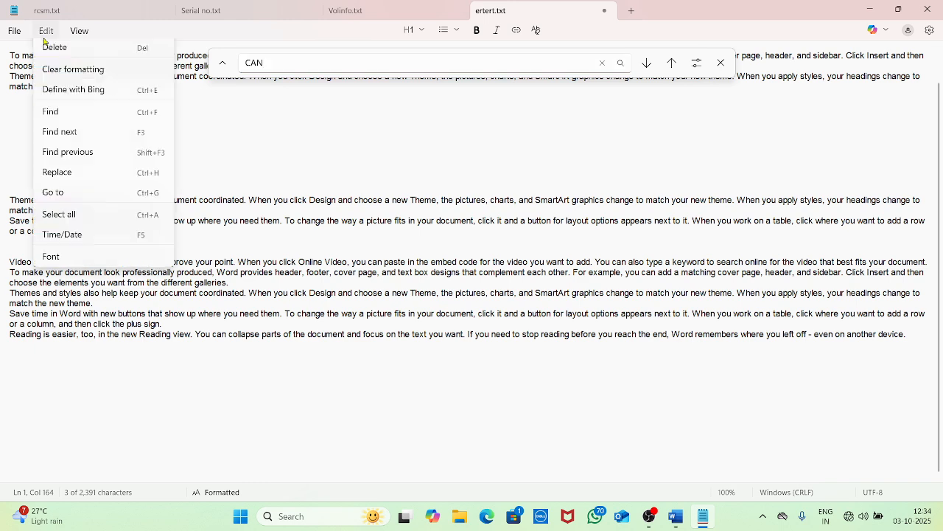
left_click(74, 219)
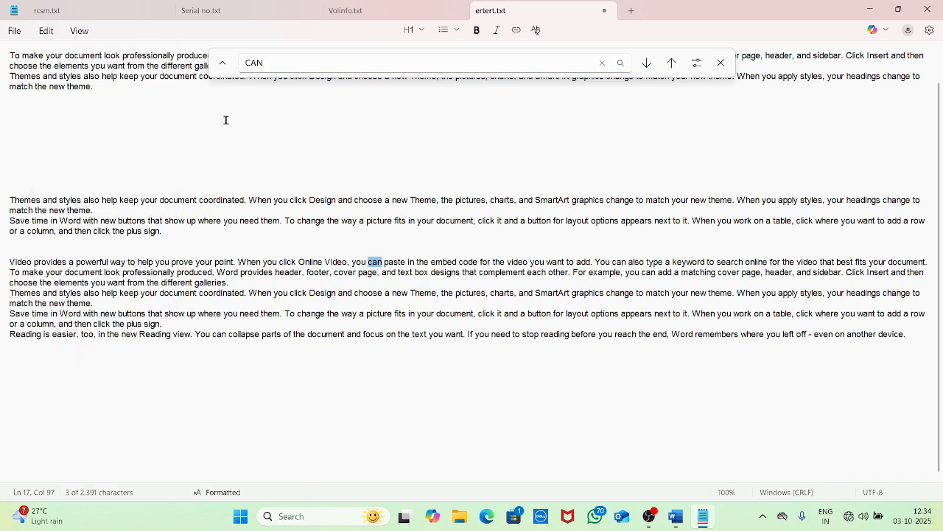
left_click(46, 32)
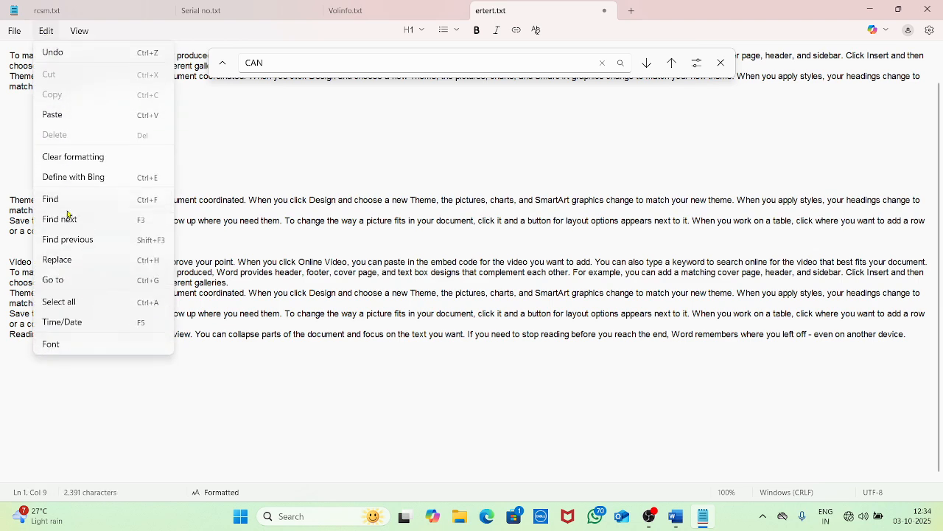
left_click(70, 220)
left_click(46, 32)
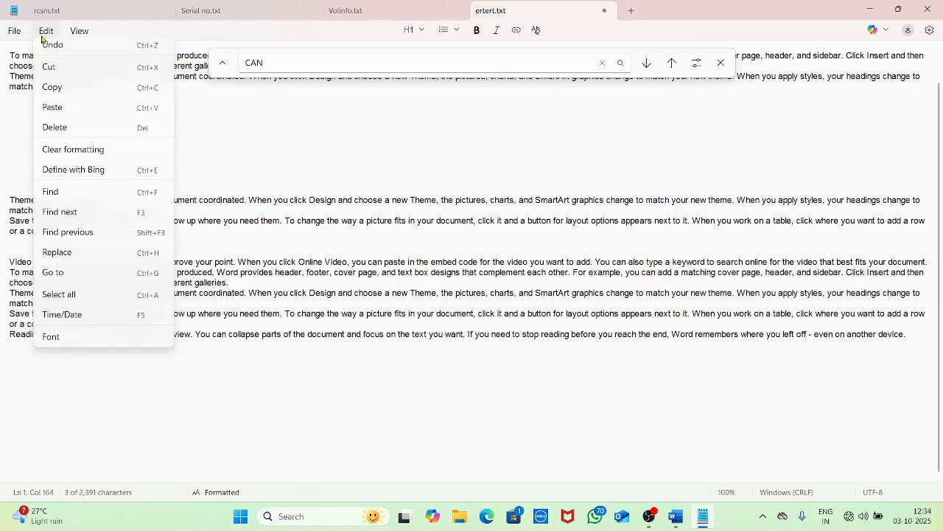
left_click(72, 241)
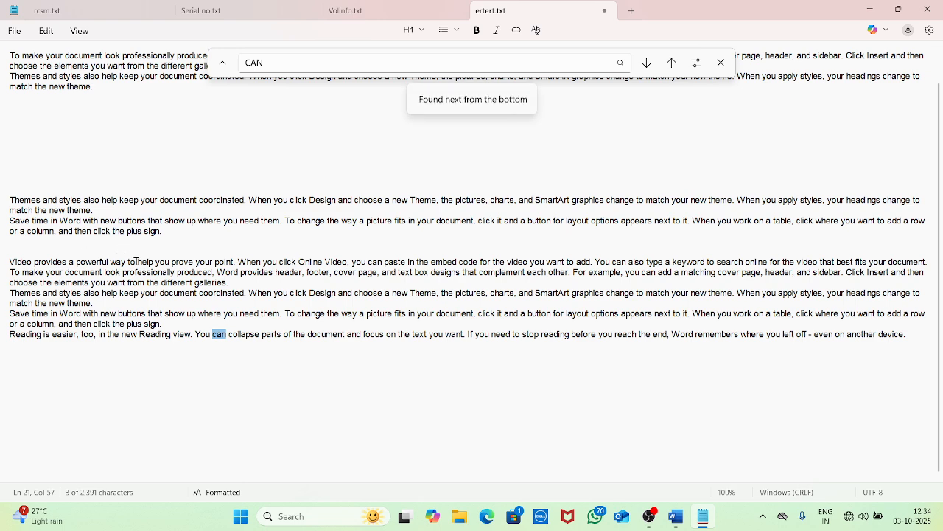
left_click(46, 31)
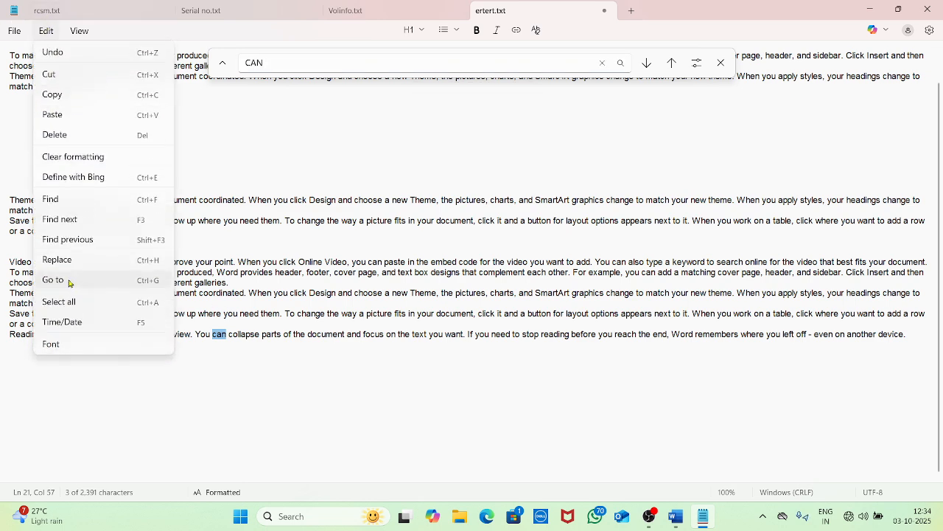
left_click(66, 240)
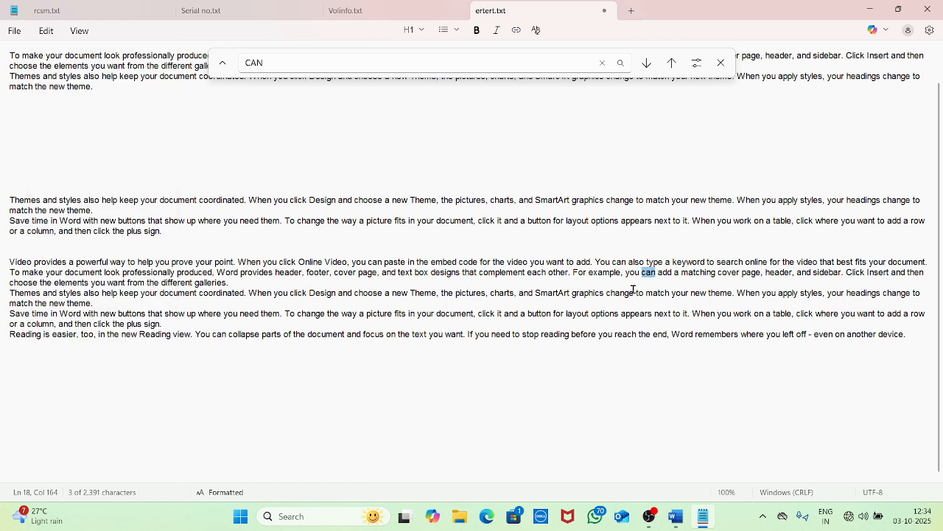
left_click(44, 31)
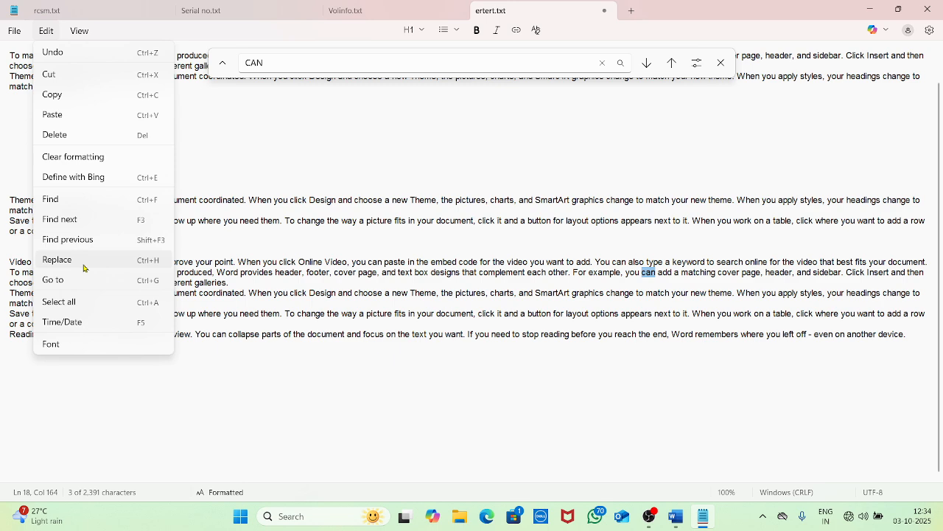
Open Replace and start typing 'CAULD' over the old replacement value 25
left_click(85, 260)
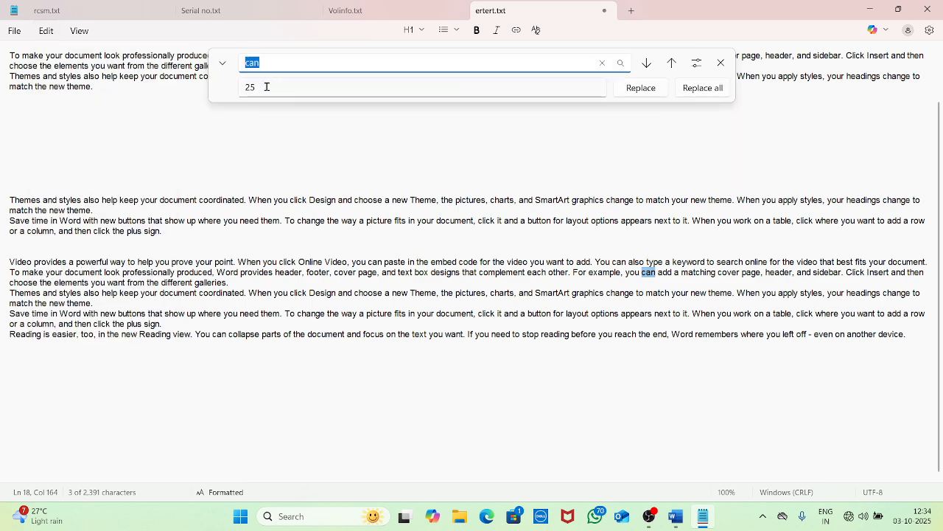
left_click_drag(267, 87, 243, 88)
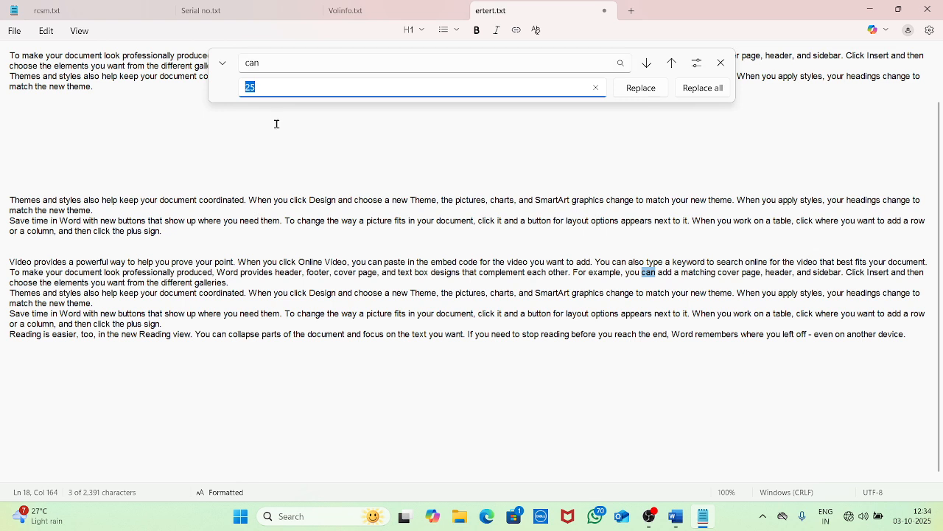
type("c")
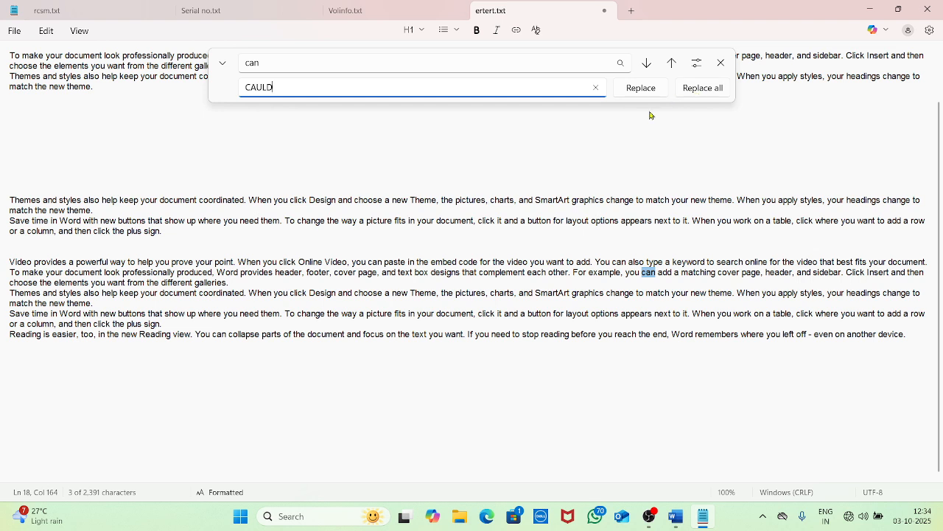
Replace all occurrences of 'can' with 'CAULD', then close the Replace bar
left_click(704, 87)
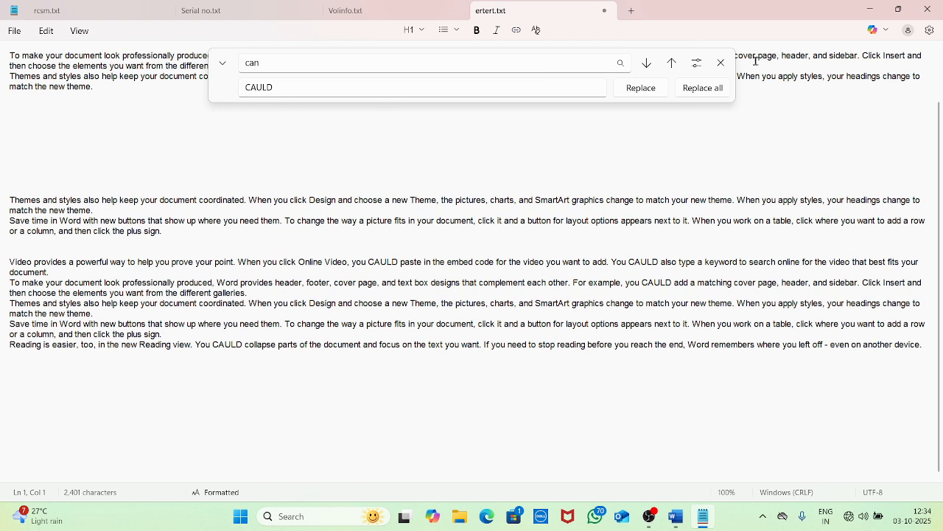
left_click(724, 64)
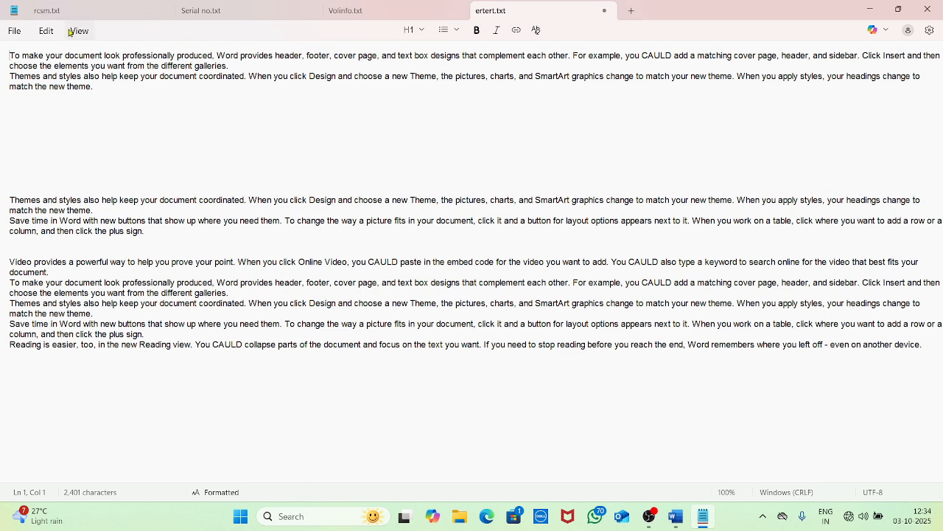
Jump to line 2 using Edit > Go to
left_click(46, 31)
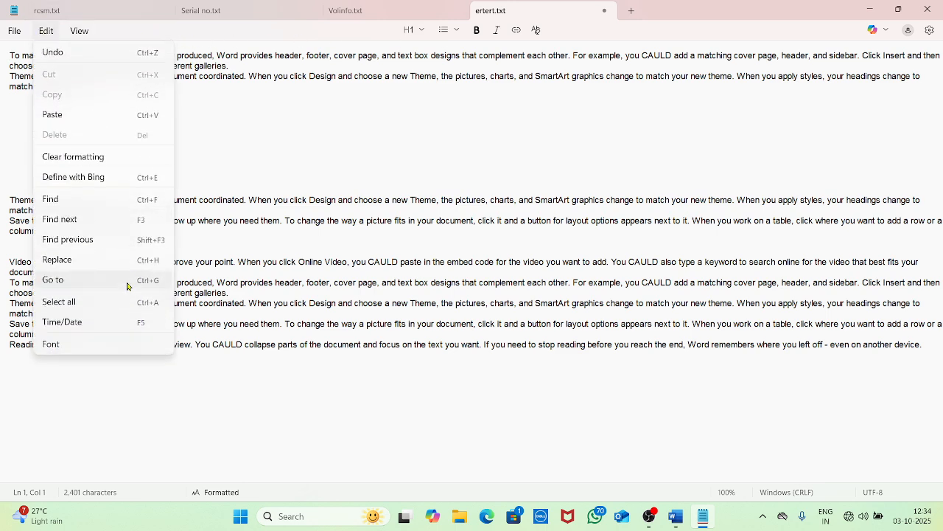
left_click(128, 280)
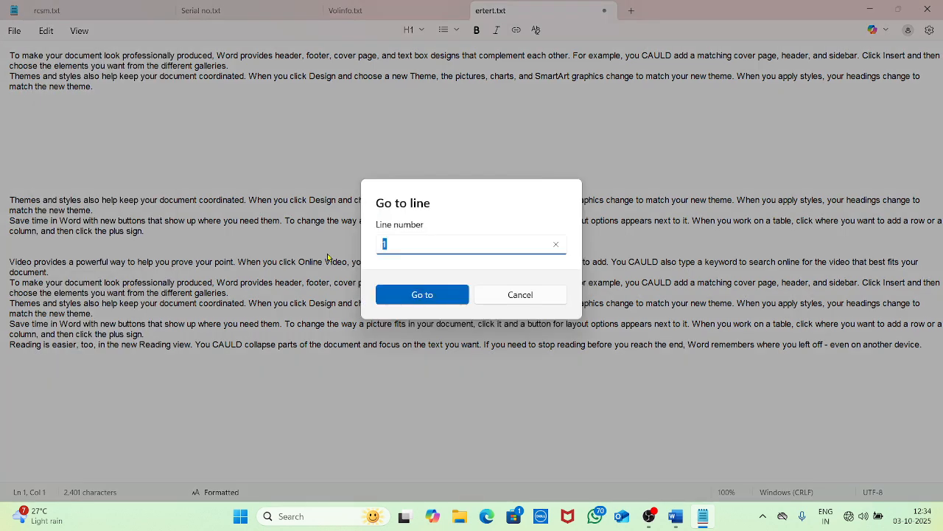
type("2")
key("Return")
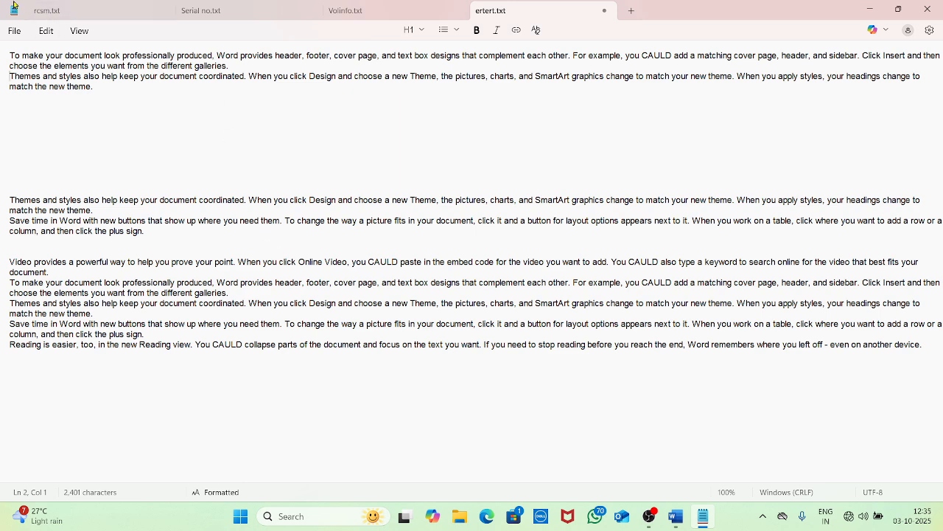
Select the whole document with Select all and Ctrl+A, then deselect
left_click(50, 33)
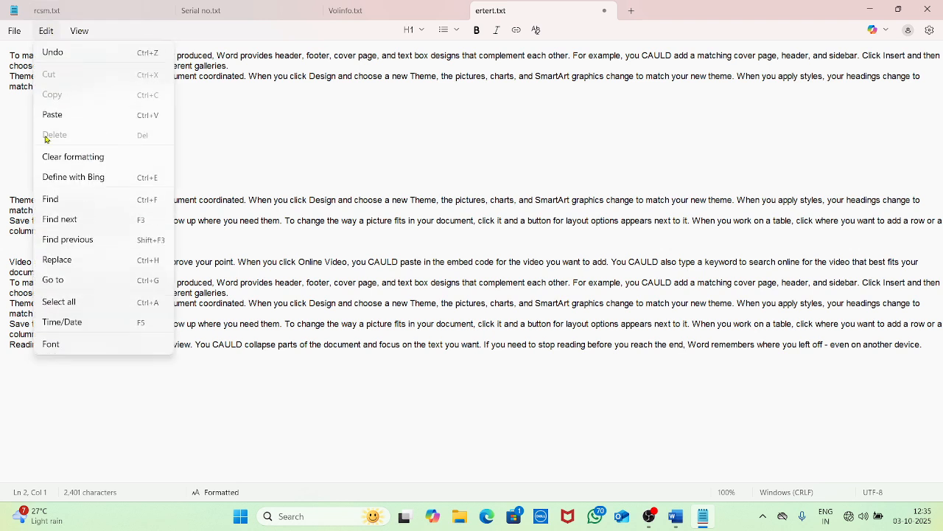
left_click(63, 303)
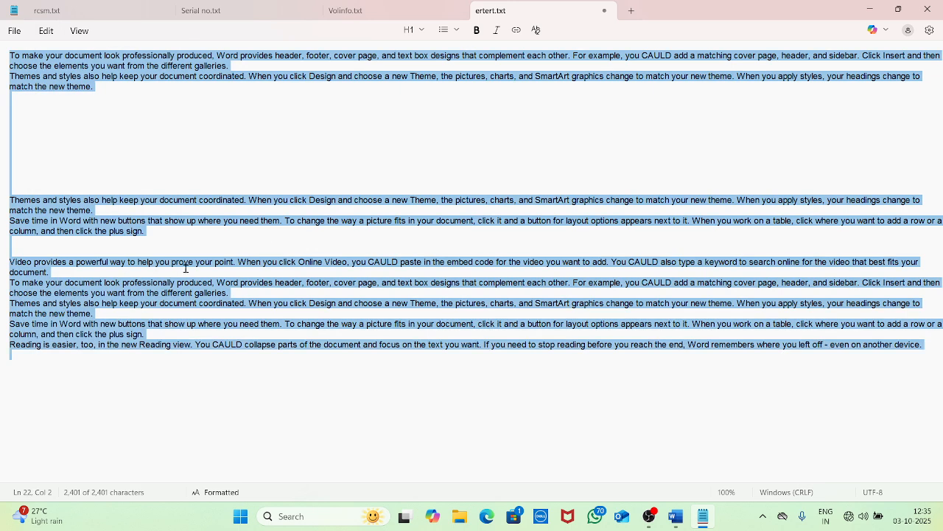
left_click(264, 304)
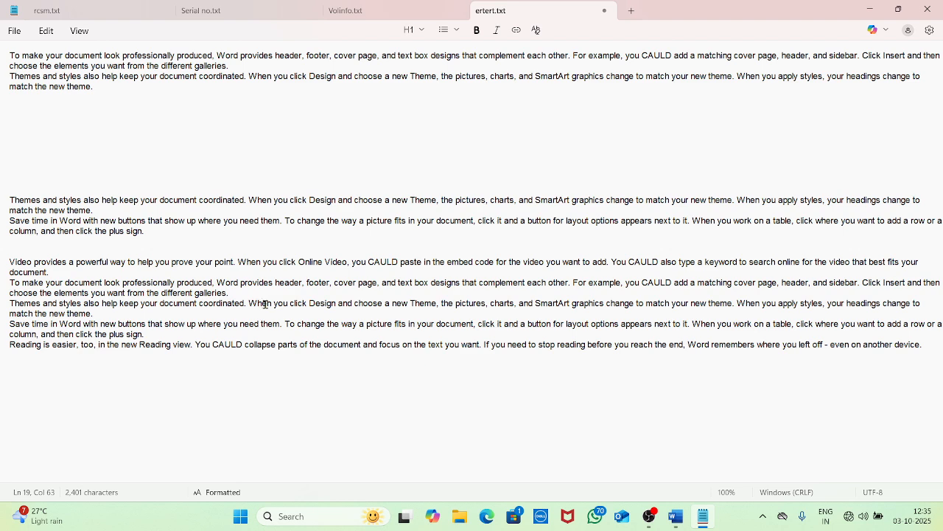
key("ctrl+a")
left_click(211, 272)
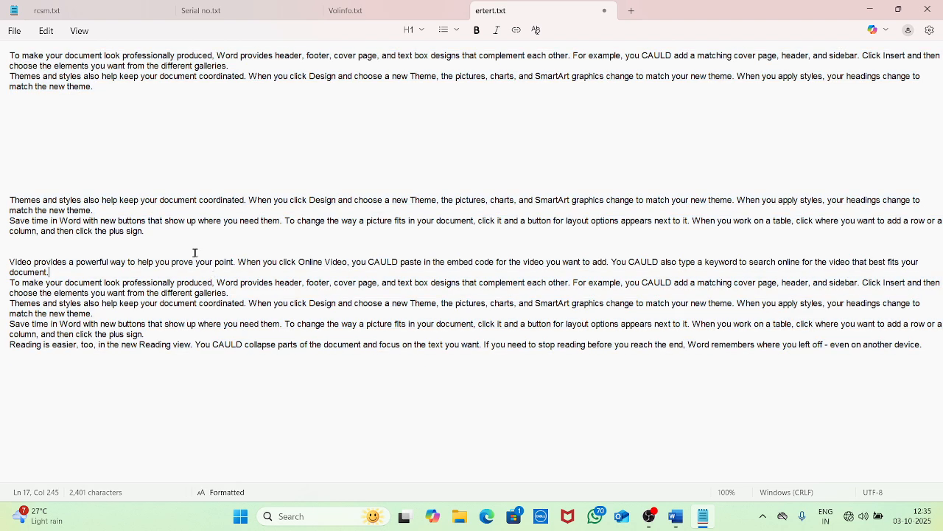
left_click(46, 32)
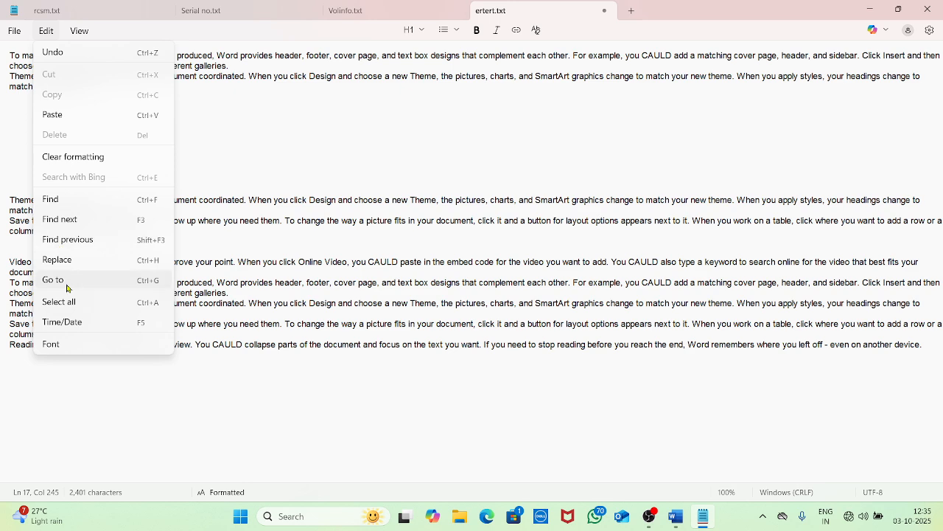
left_click(467, 388)
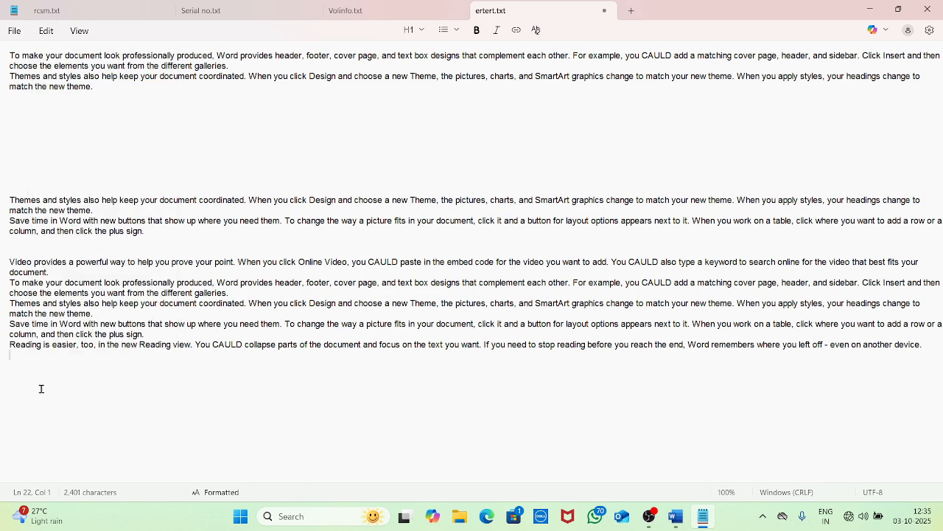
key("Return")
key("Return")
left_click(45, 31)
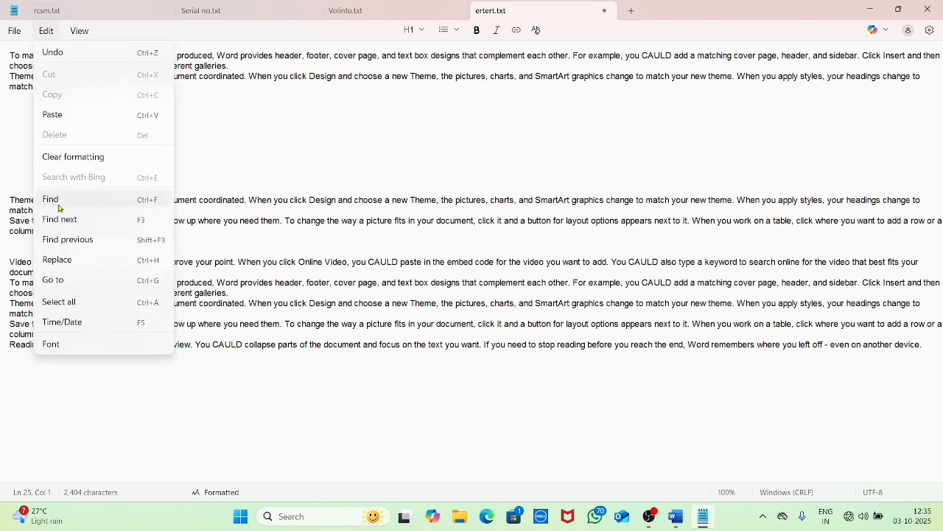
left_click(81, 324)
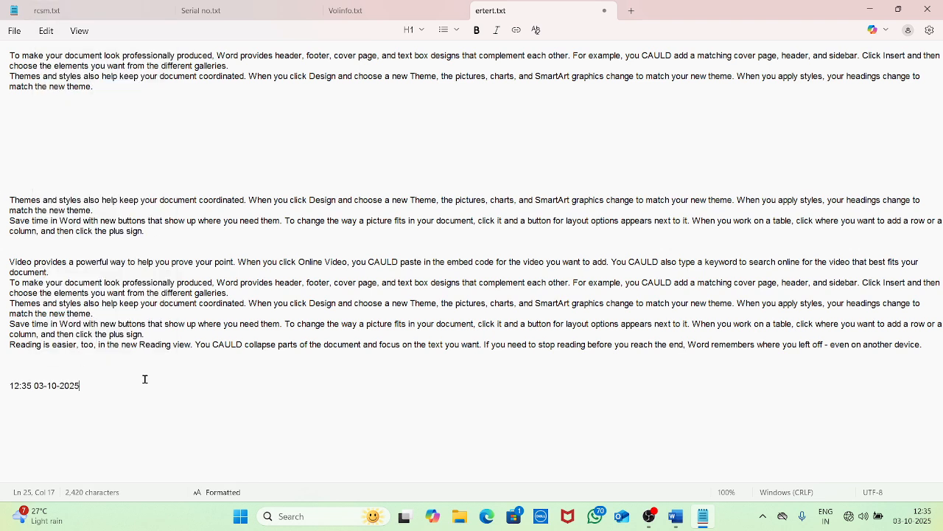
key("Return")
key("Return")
key("Return")
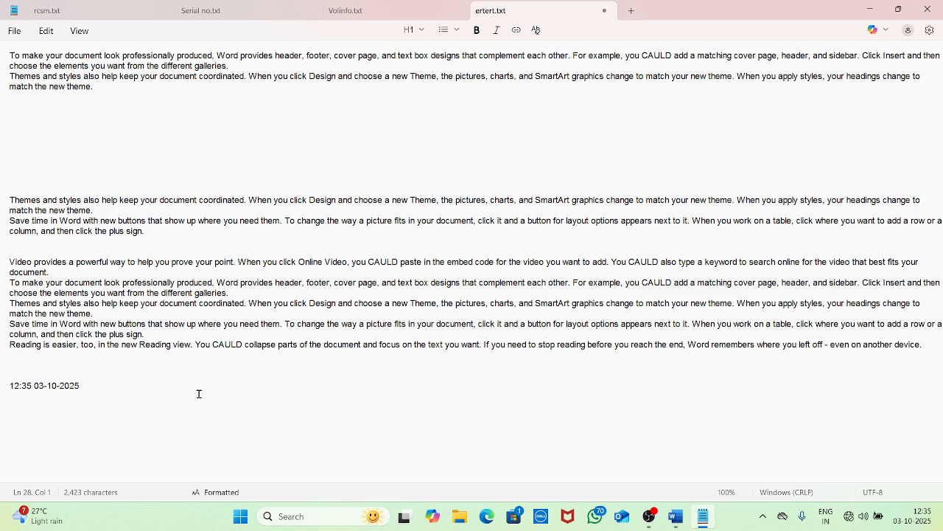
Switch the font family to Abbasi 715, then delete all the document's text
left_click(45, 32)
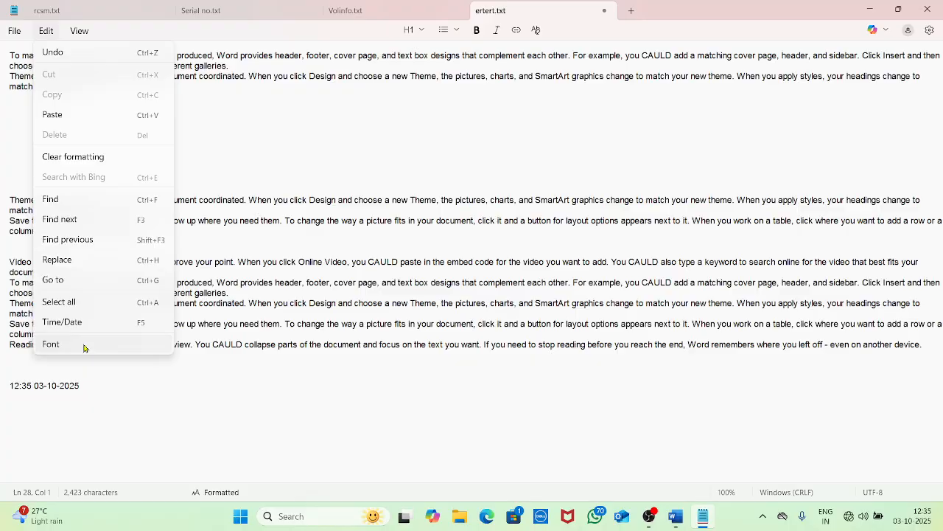
left_click(84, 348)
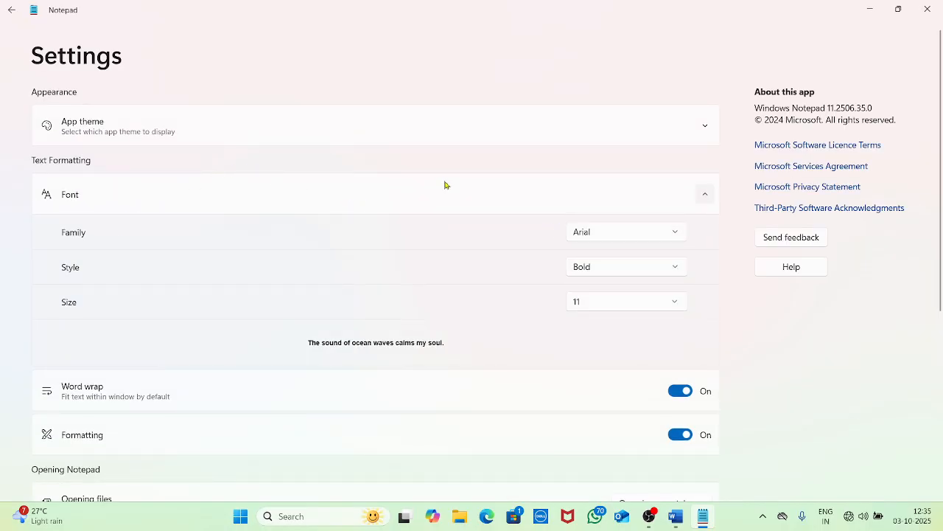
left_click(628, 232)
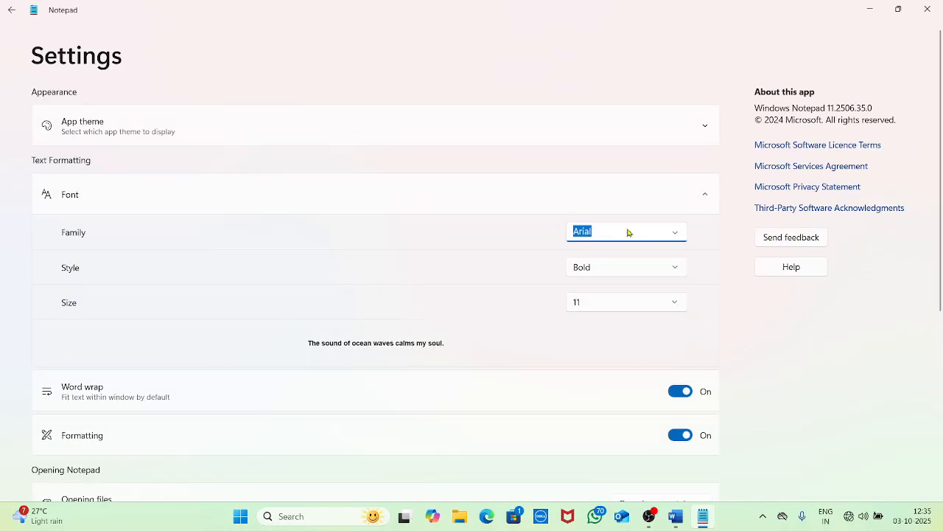
left_click(674, 233)
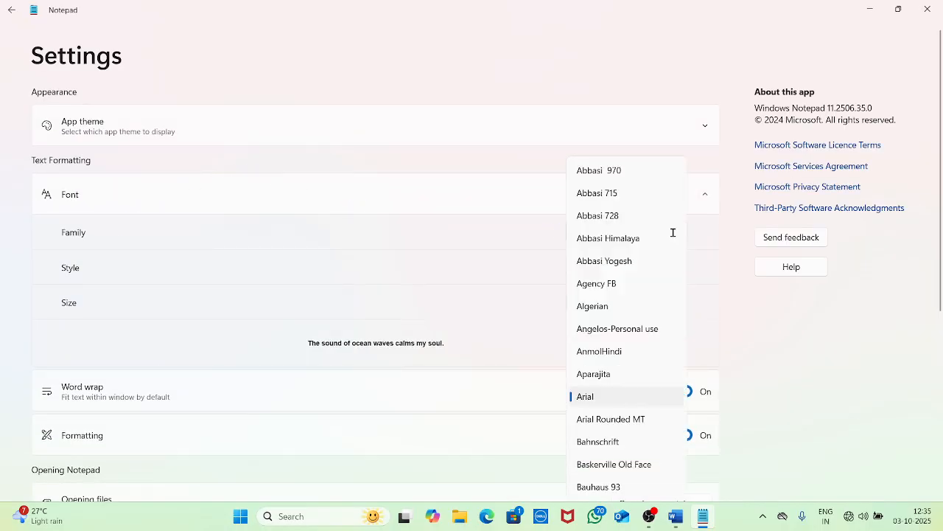
left_click(604, 200)
left_click(14, 11)
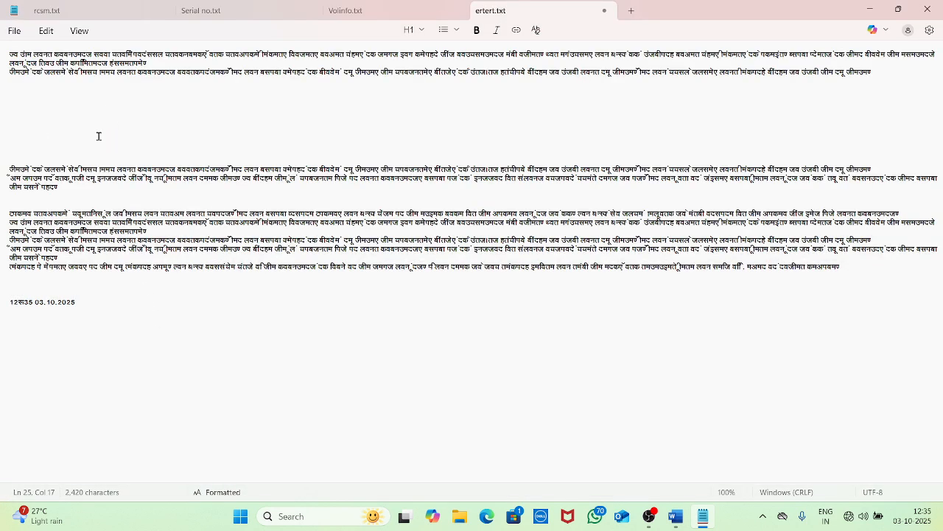
left_click_drag(129, 299, 1, 49)
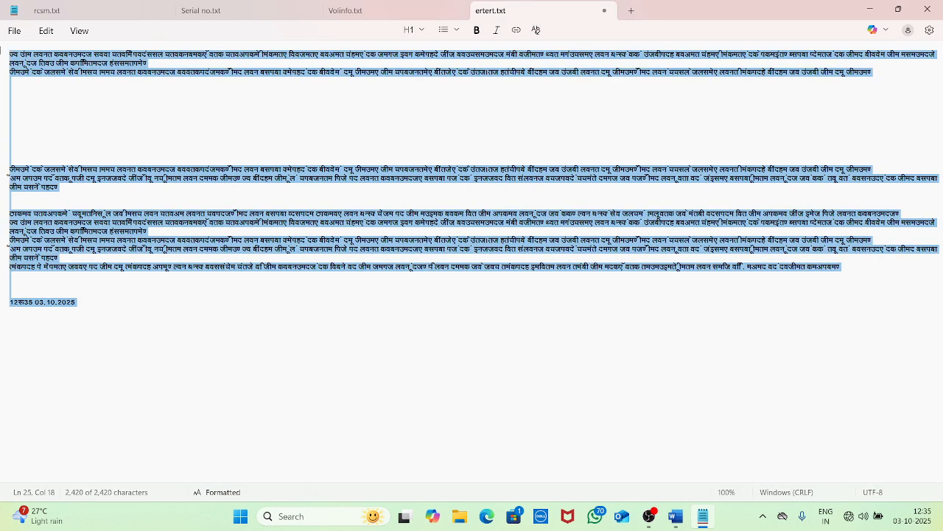
key("Delete")
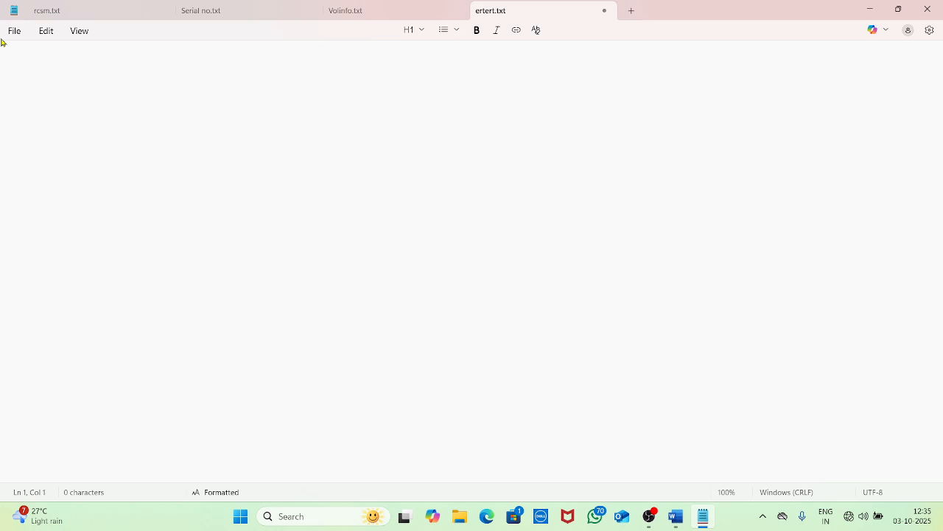
type("वमगयम")
Replace the stray character with the Hindi heading 'कम्प्यूटर क्लास' and select it
key("ctrl+a")
type("व")
key("BackSpace")
type("का")
type("ला")
type("स")
key("ctrl+a")
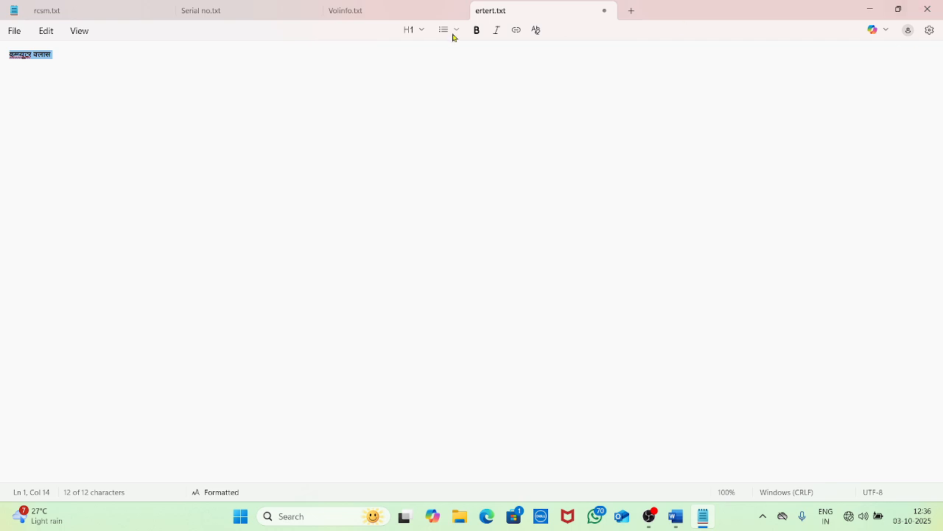
Look through the heading style and list options without applying any
left_click(419, 32)
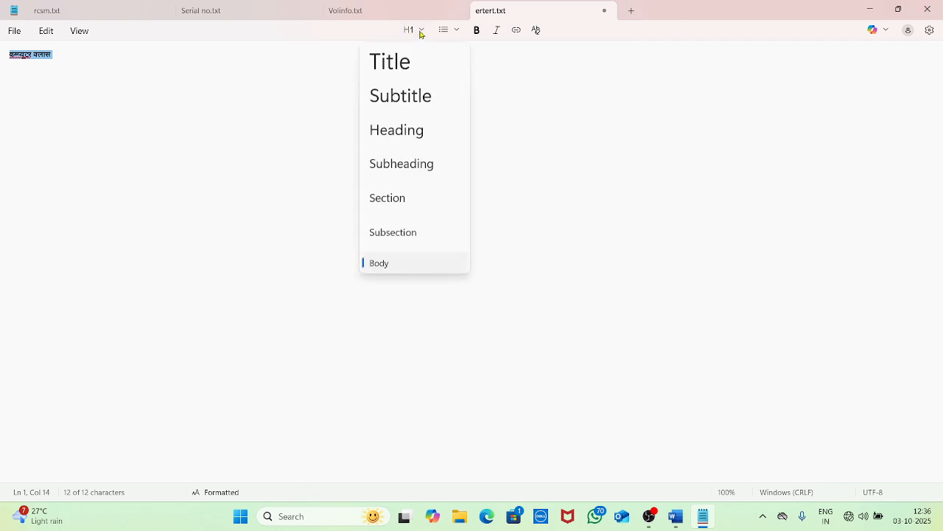
left_click(457, 31)
left_click(457, 32)
left_click(333, 199)
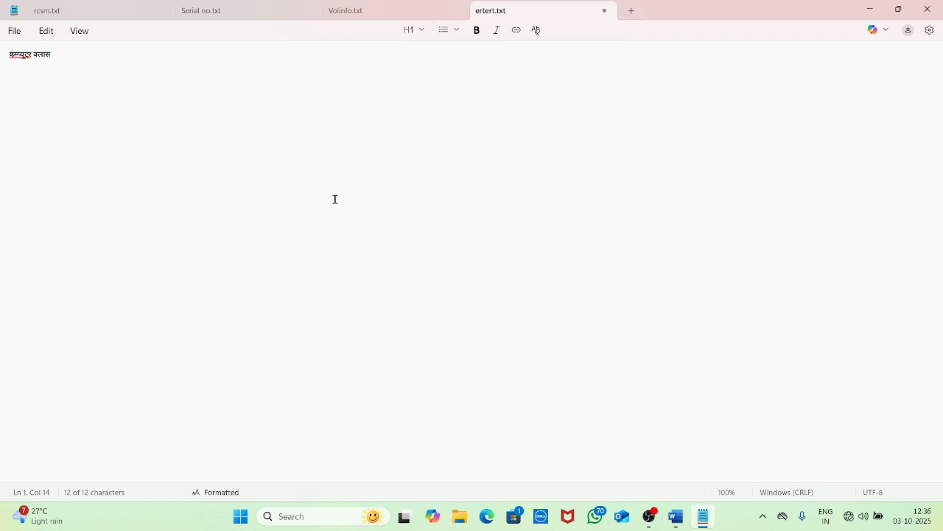
Zoom in on the heading, then back out one step to 440%
left_click_drag(76, 55, 20, 61)
left_click(20, 61)
key("ctrl+a")
key("ctrl+plus")
key("ctrl+plus")
key("ctrl+plus")
key("ctrl+plus")
key("ctrl+plus")
key("ctrl+plus")
key("ctrl+plus")
key("ctrl+plus")
key("ctrl+plus")
key("ctrl+plus")
key("ctrl+plus")
key("ctrl+plus")
key("ctrl+plus")
key("ctrl+plus")
key("ctrl+plus")
key("ctrl+plus")
key("ctrl+plus")
key("ctrl+plus")
key("ctrl+plus")
key("ctrl+plus")
key("ctrl+plus")
key("ctrl+plus")
key("ctrl+plus")
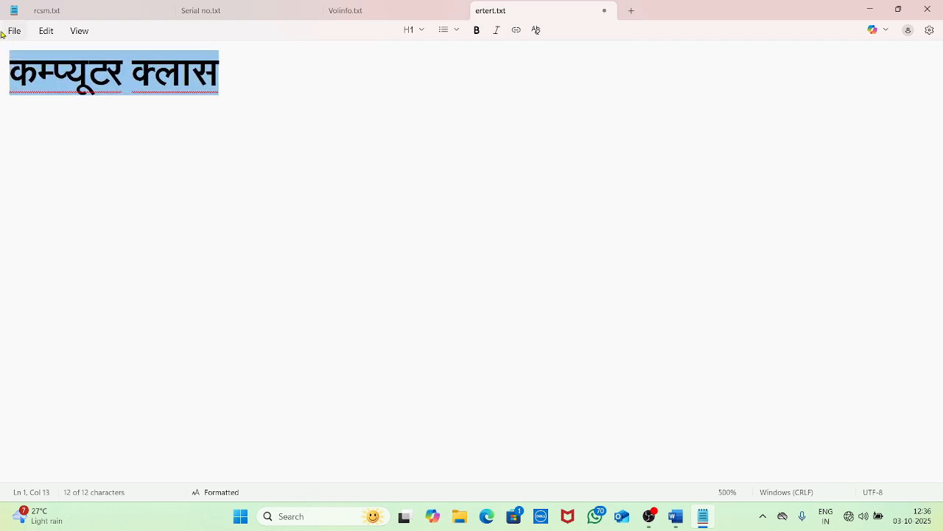
left_click(318, 129)
left_click_drag(301, 101, 2, 90)
key("ctrl+minus")
key("ctrl+minus")
key("ctrl+minus")
key("ctrl+minus")
key("ctrl+minus")
key("ctrl+minus")
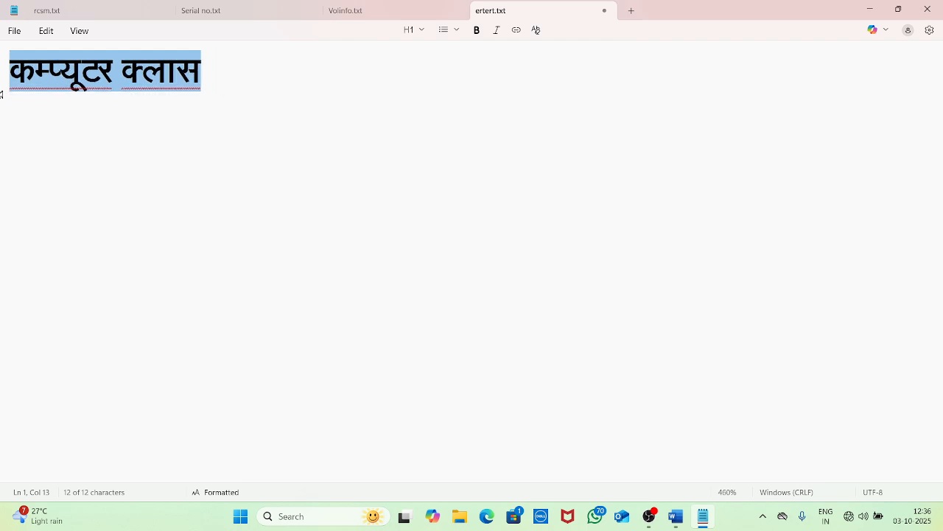
left_click(44, 32)
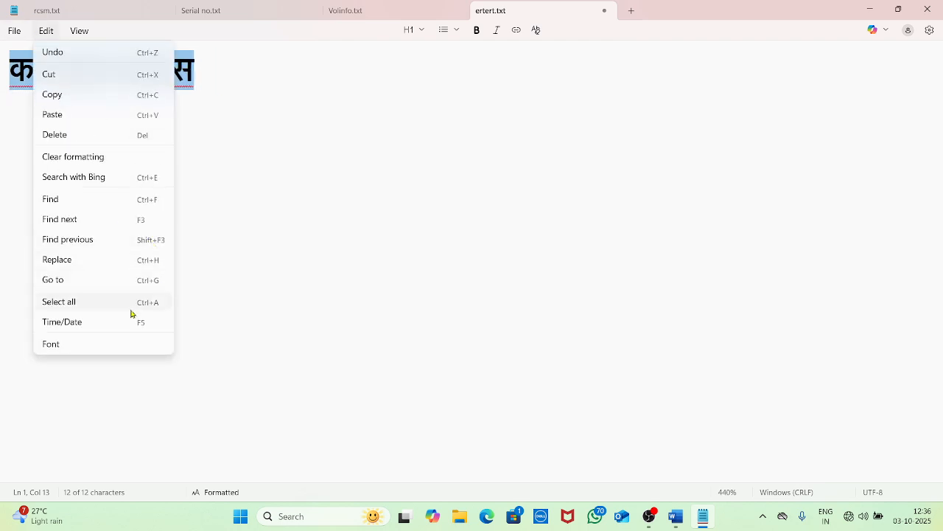
Set the font size to 36 in Font settings and return to the document
left_click(93, 341)
left_click(645, 269)
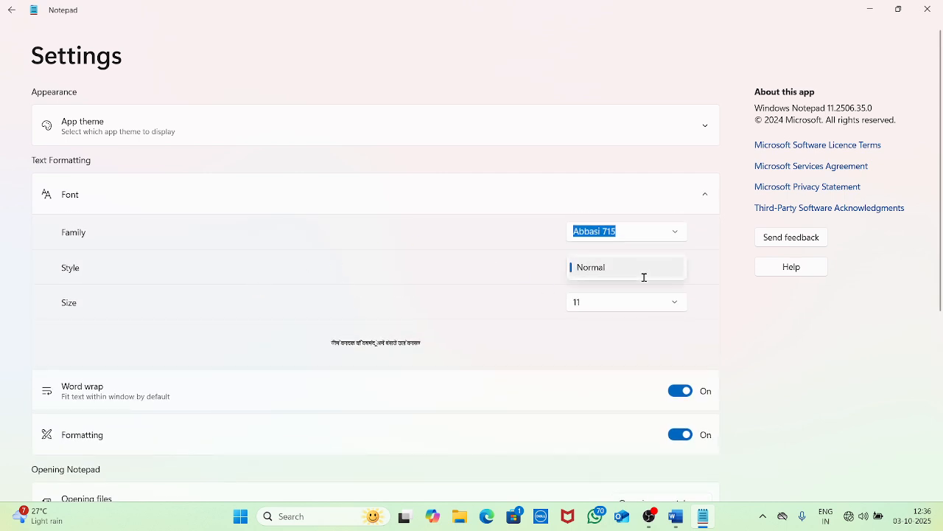
left_click(698, 282)
left_click(653, 307)
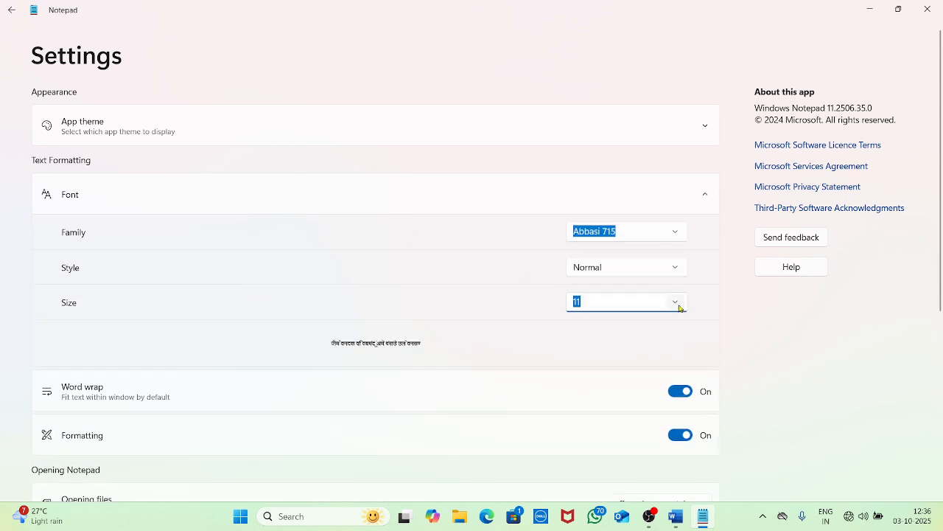
left_click(677, 304)
left_click(595, 465)
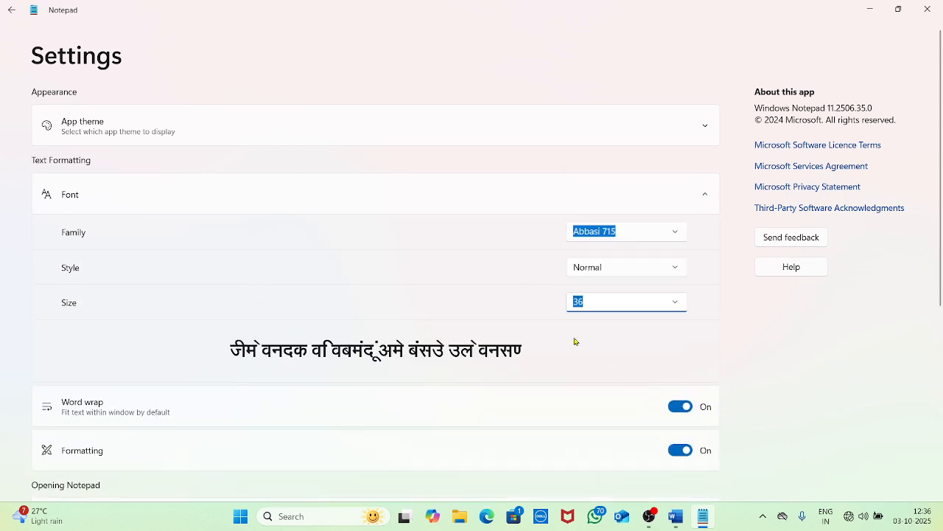
scroll(470, 336, "down", 5)
scroll(247, 283, "up", 5)
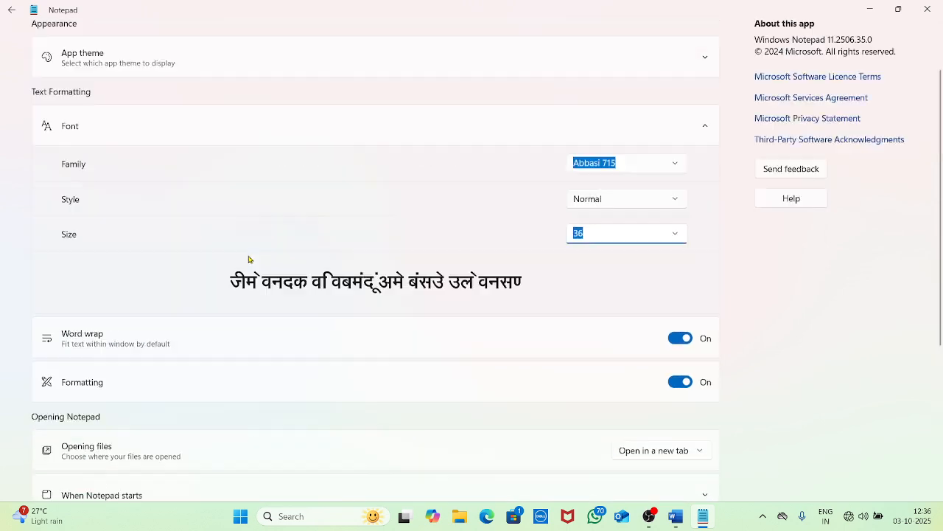
left_click(11, 9)
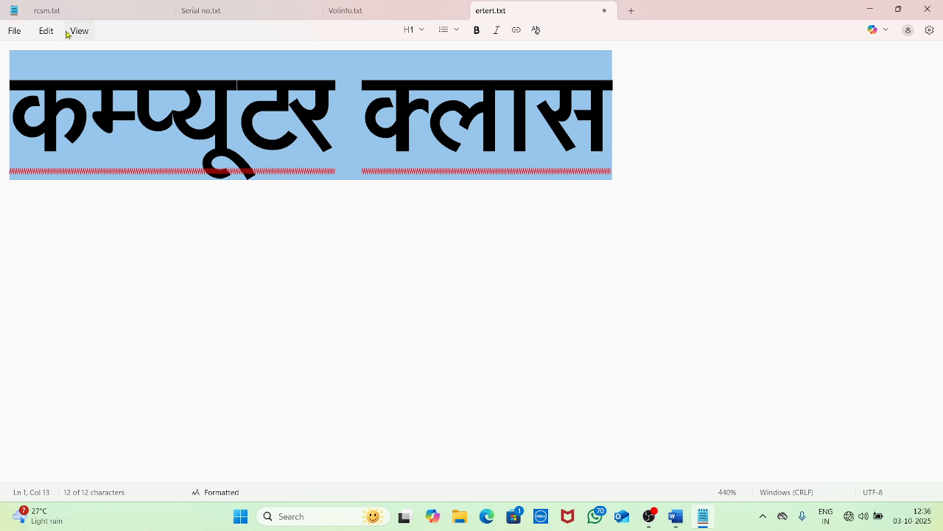
Adjust the zoom with View > Zoom and Ctrl+Plus/Minus to settle at 310%
left_click(44, 32)
left_click(78, 32)
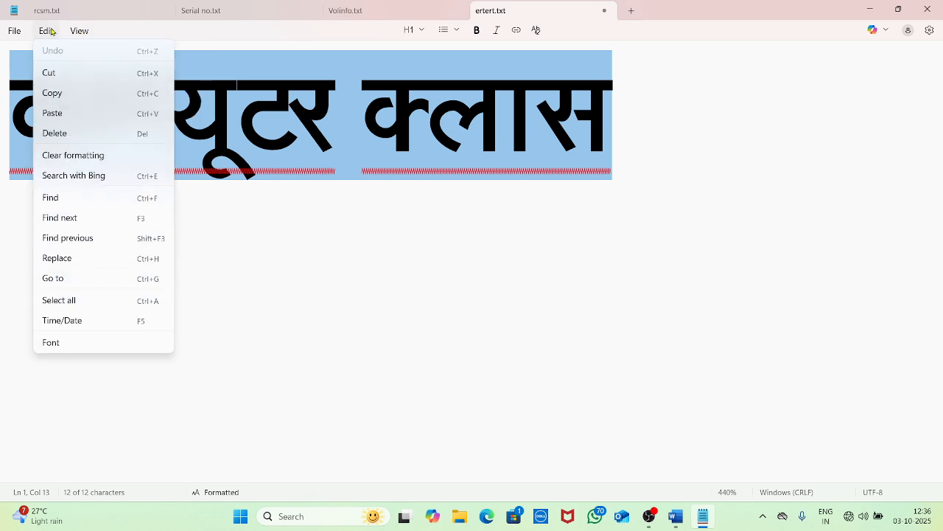
mouse_move(138, 57)
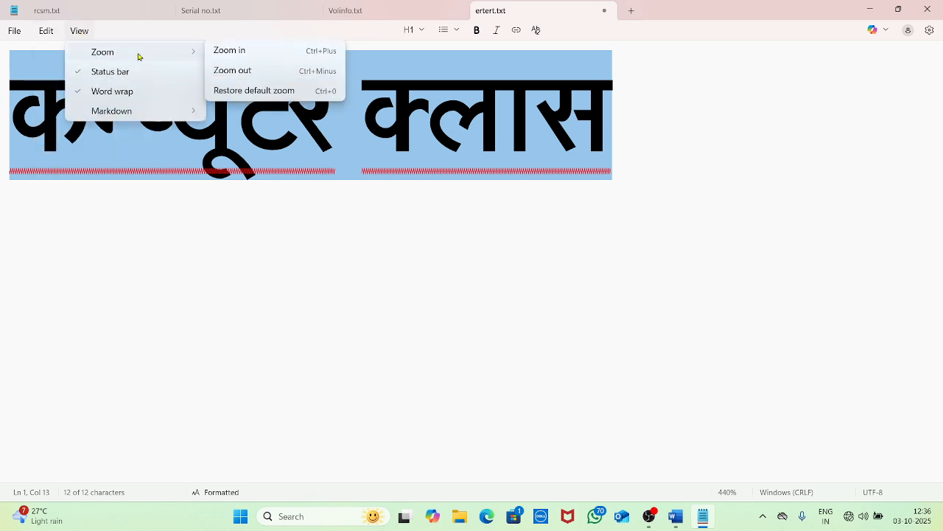
left_click(244, 59)
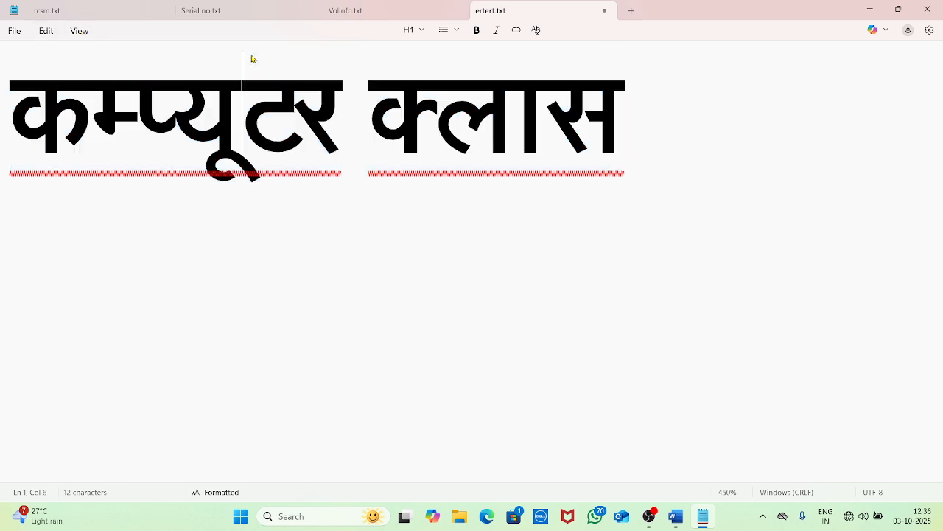
left_click(79, 31)
mouse_move(150, 57)
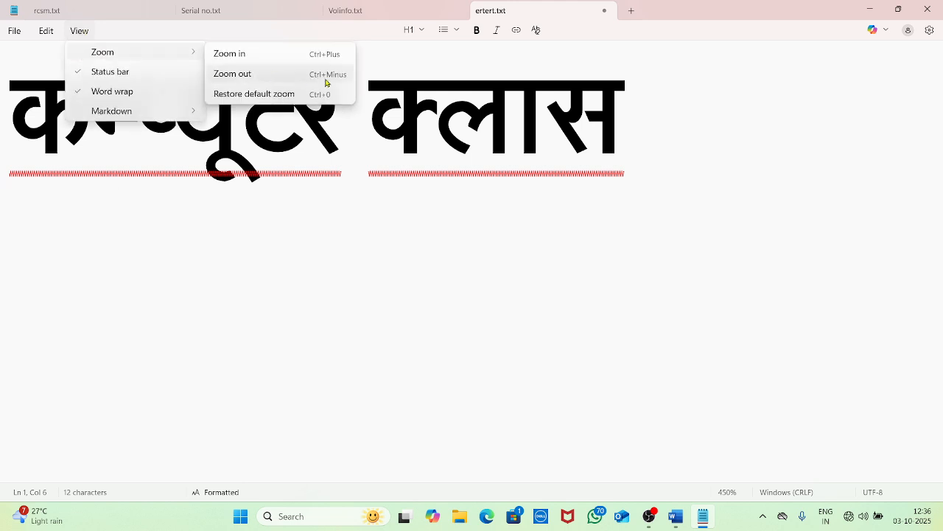
left_click(278, 55)
key("ctrl+plus")
key("ctrl+plus")
key("ctrl+plus")
key("ctrl+plus")
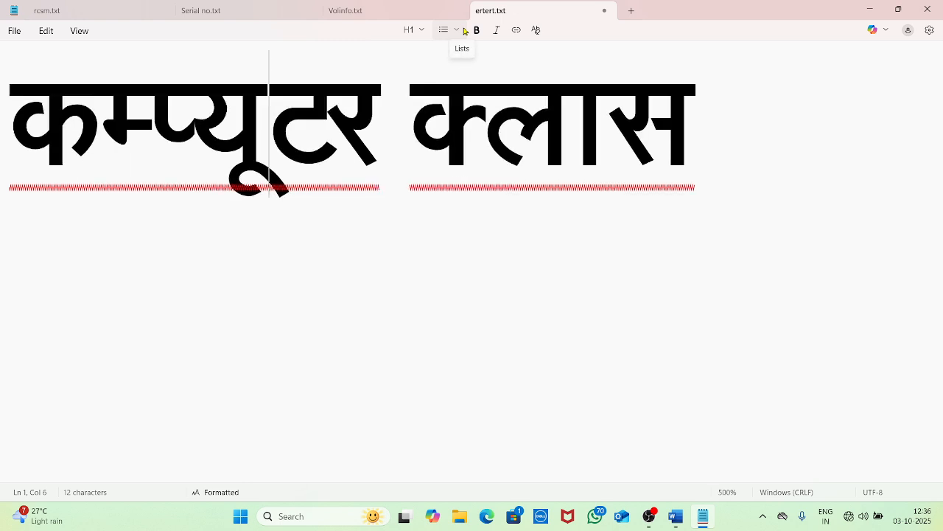
key("ctrl+minus")
key("ctrl+minus")
key("ctrl+minus")
key("ctrl+minus")
key("ctrl+minus")
key("ctrl+minus")
key("ctrl+minus")
key("ctrl+minus")
key("ctrl+minus")
key("ctrl+minus")
key("ctrl+minus")
key("ctrl+minus")
key("ctrl+minus")
key("ctrl+minus")
key("ctrl+minus")
key("ctrl+minus")
key("ctrl+minus")
key("ctrl+minus")
key("ctrl+minus")
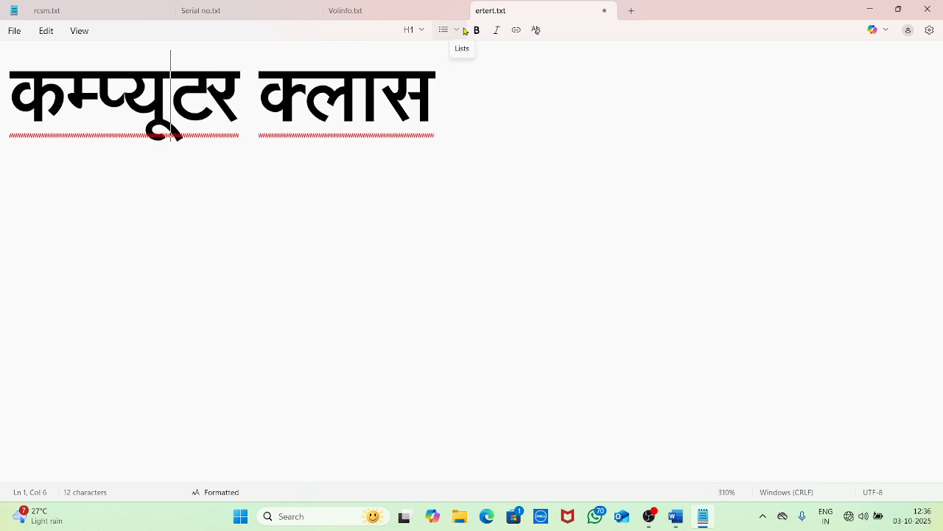
Hide the status bar, then show it again
left_click(77, 33)
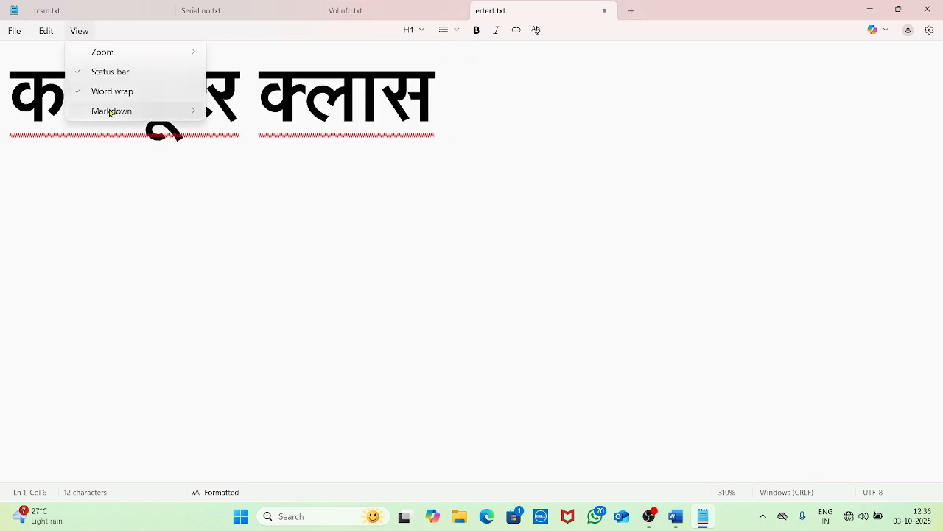
left_click(107, 73)
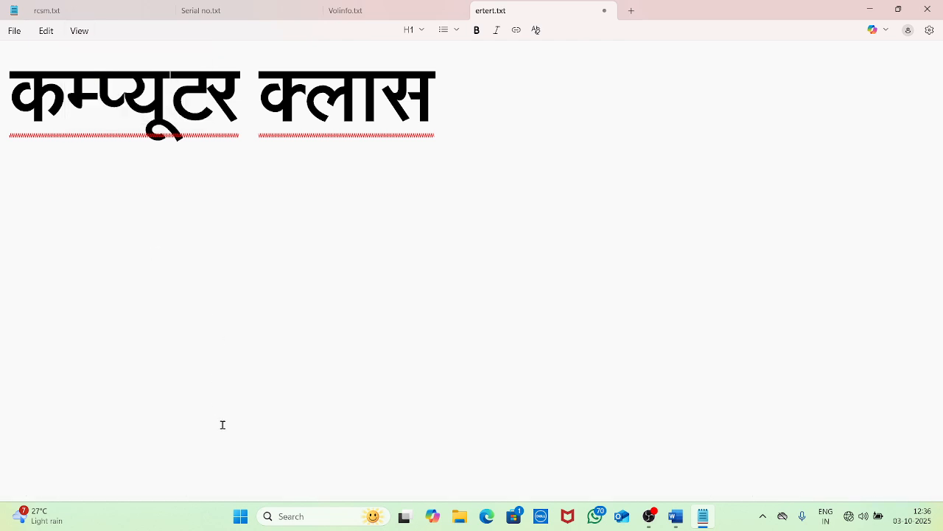
left_click(88, 30)
left_click(101, 74)
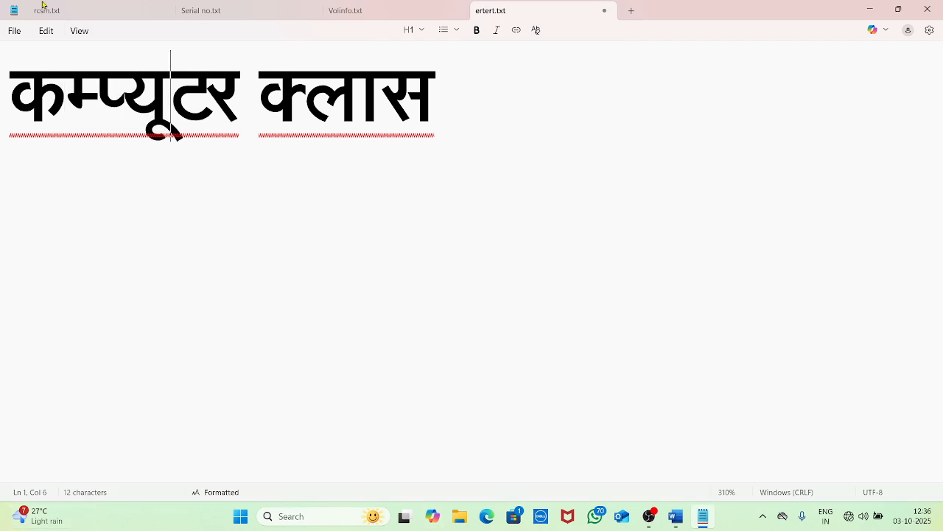
Look at the Markdown view choices, then place the caret at the heading's end
left_click(71, 31)
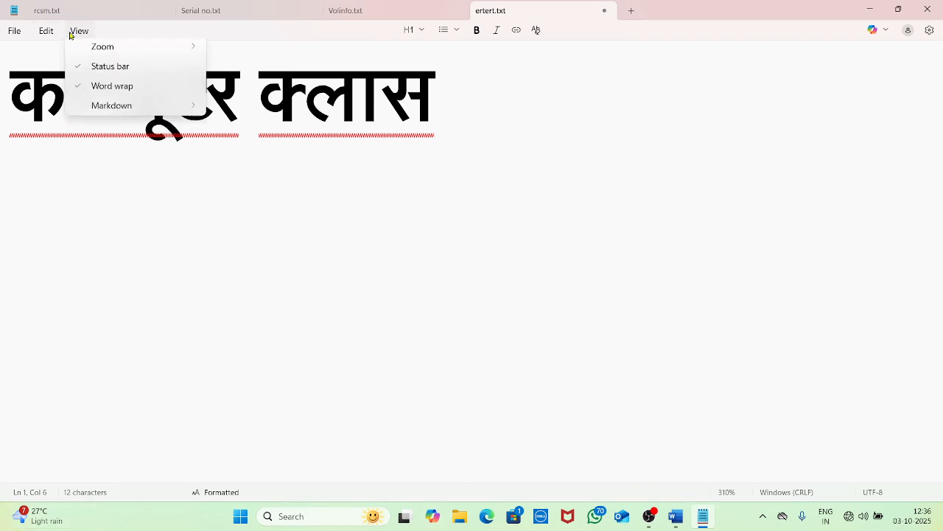
left_click(111, 93)
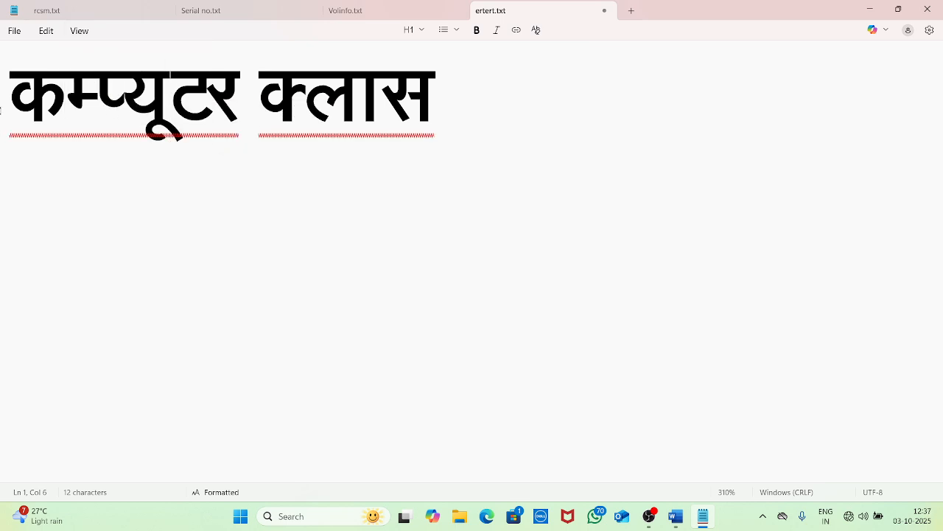
left_click(76, 33)
left_click(98, 95)
left_click(78, 31)
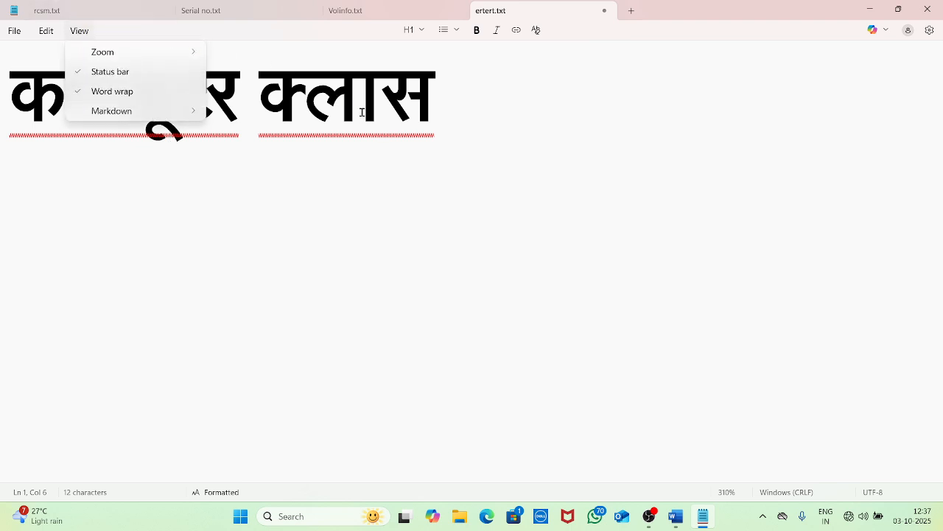
left_click(448, 123)
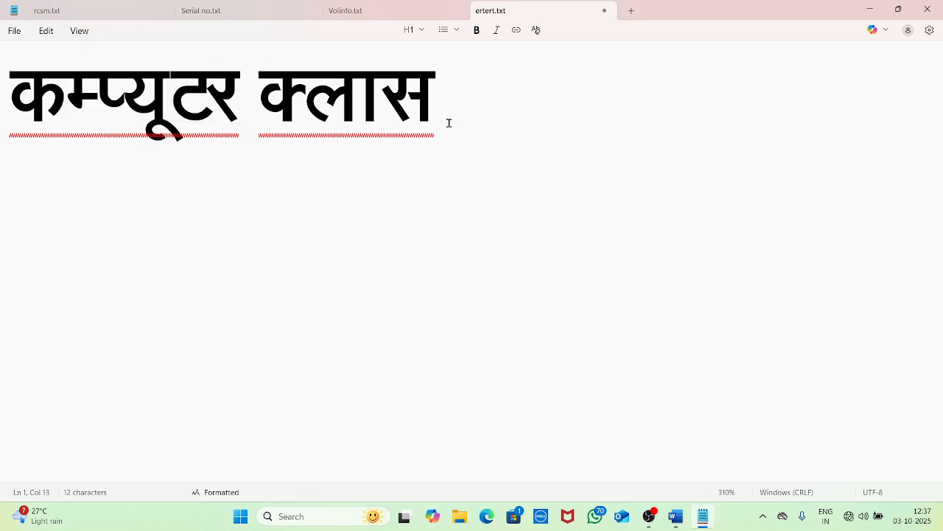